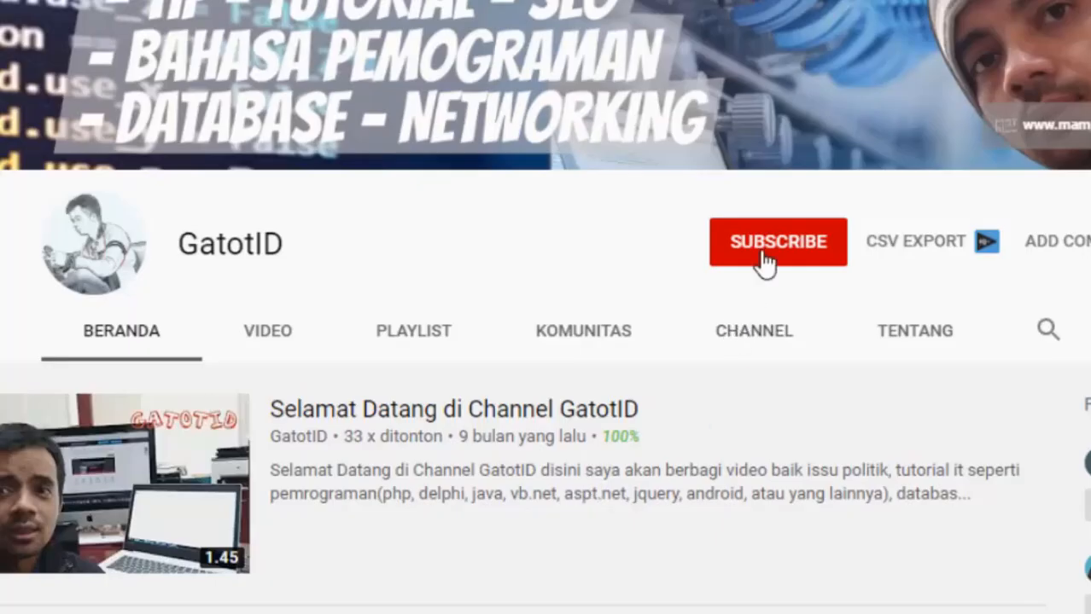
Subscribe to the GatotID YouTube channel and set its notification preference
left_click(770, 256)
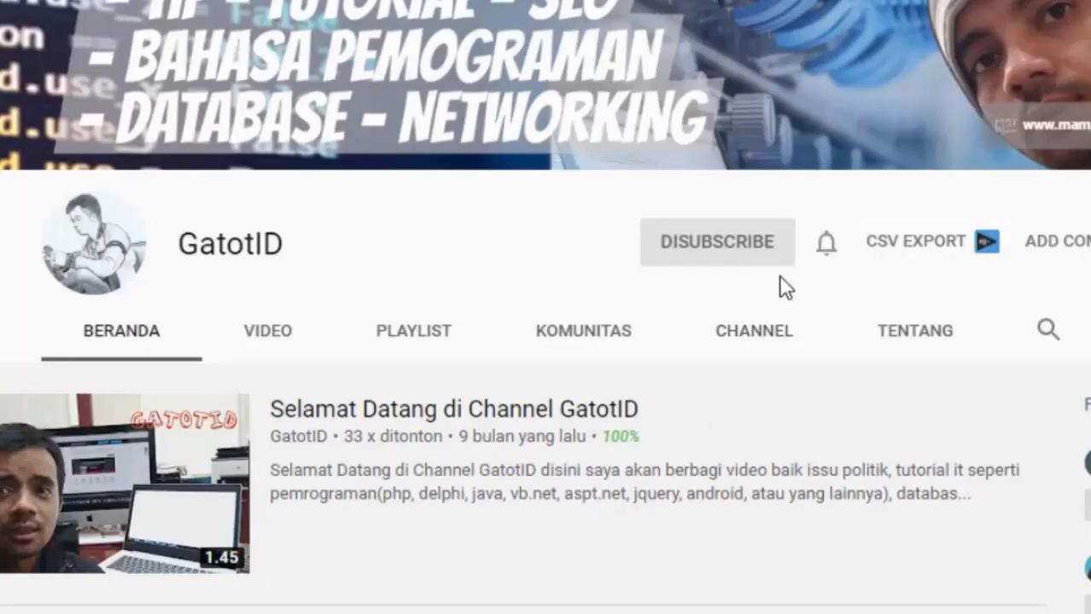
left_click(826, 250)
left_click(869, 315)
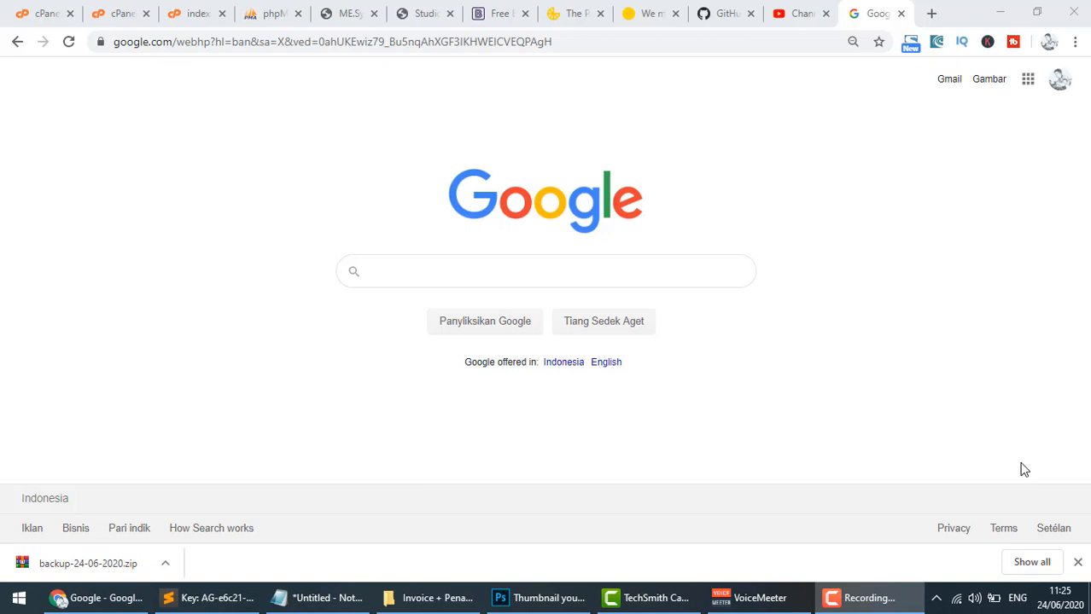
left_click(794, 19)
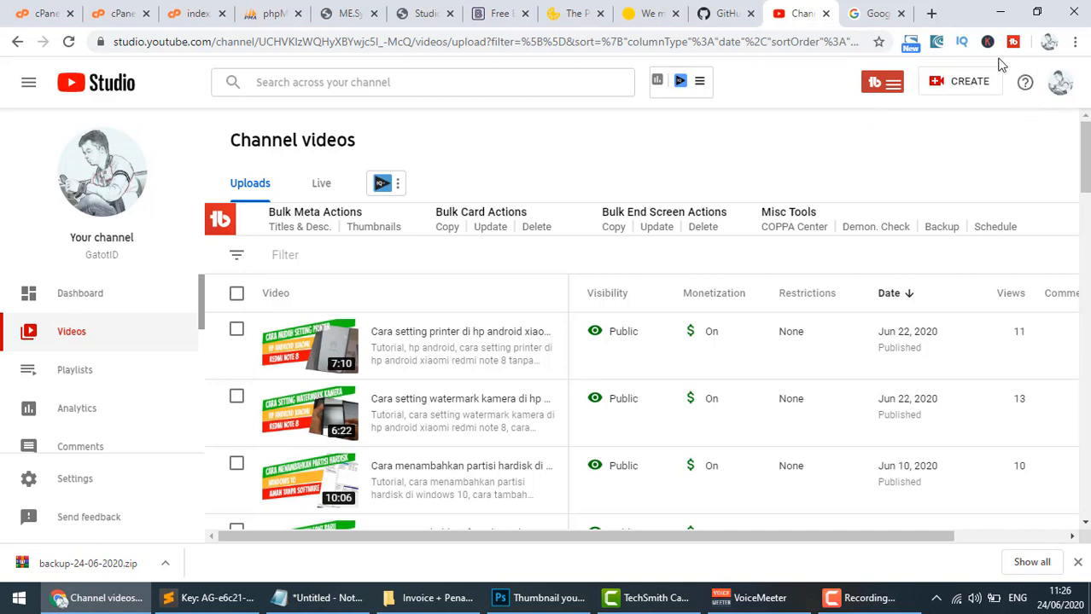
left_click(893, 86)
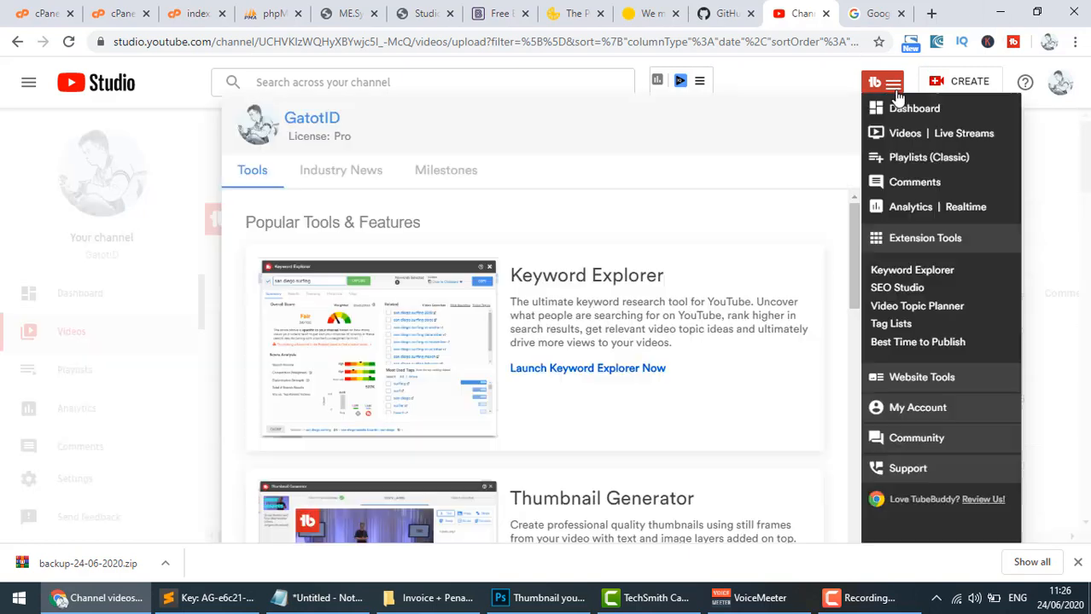
left_click(945, 271)
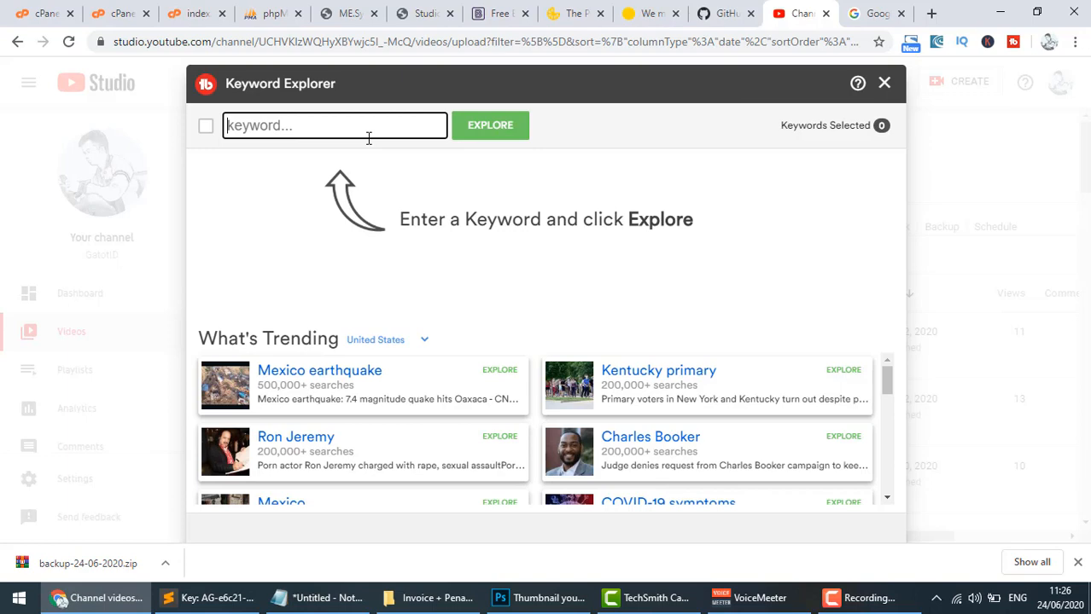
Explore the keyword "cara jitu upload seo video youtube terbaru 2020" in Keyword Explorer
type("cara jut")
key("BackSpace")
key("BackSpace")
type("itu ")
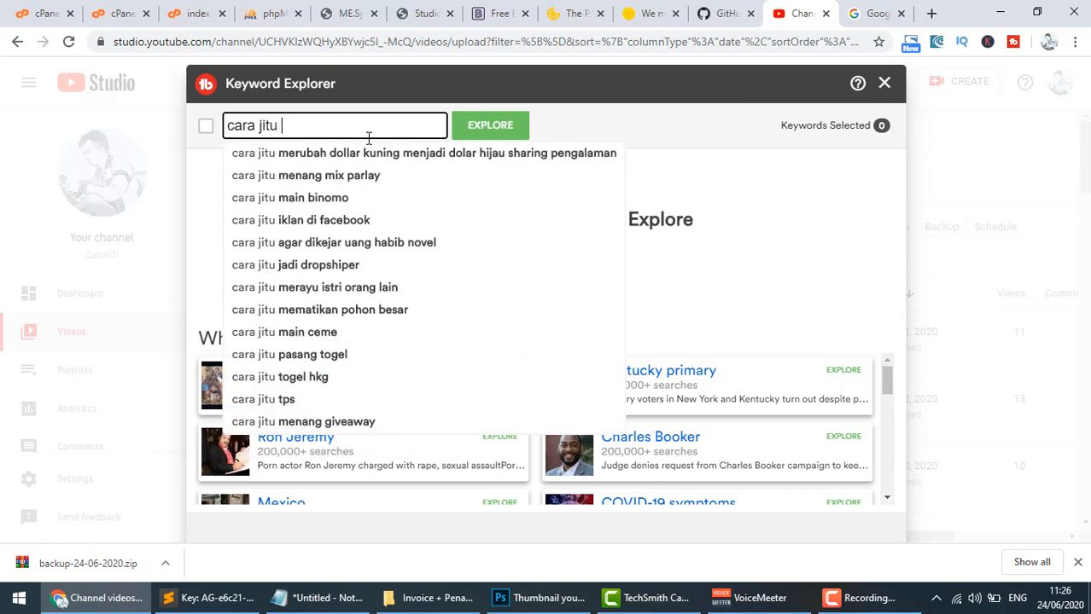
type("upload s")
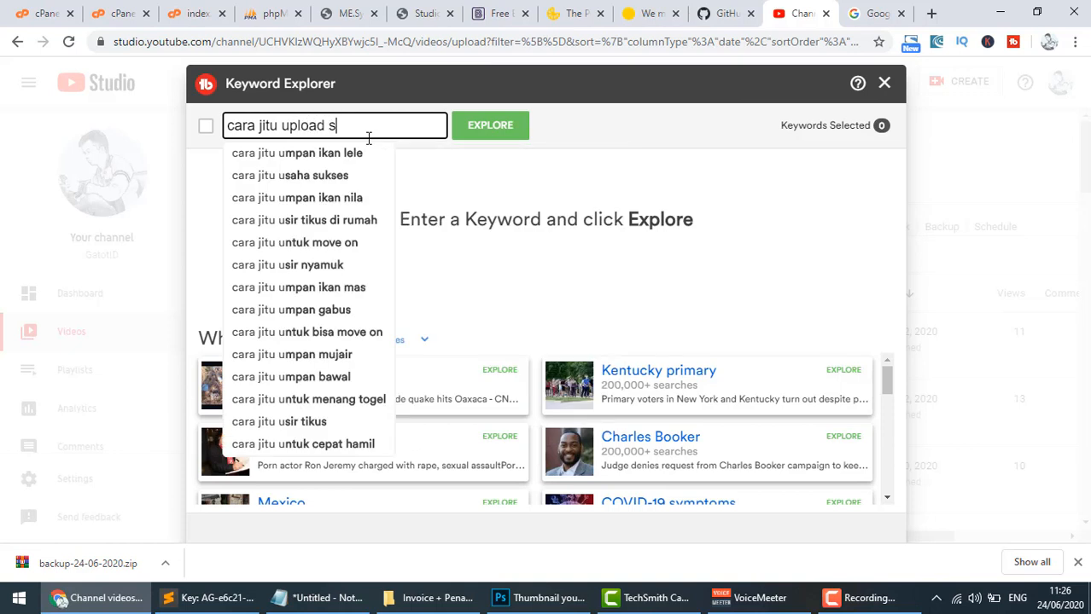
type("eo video ")
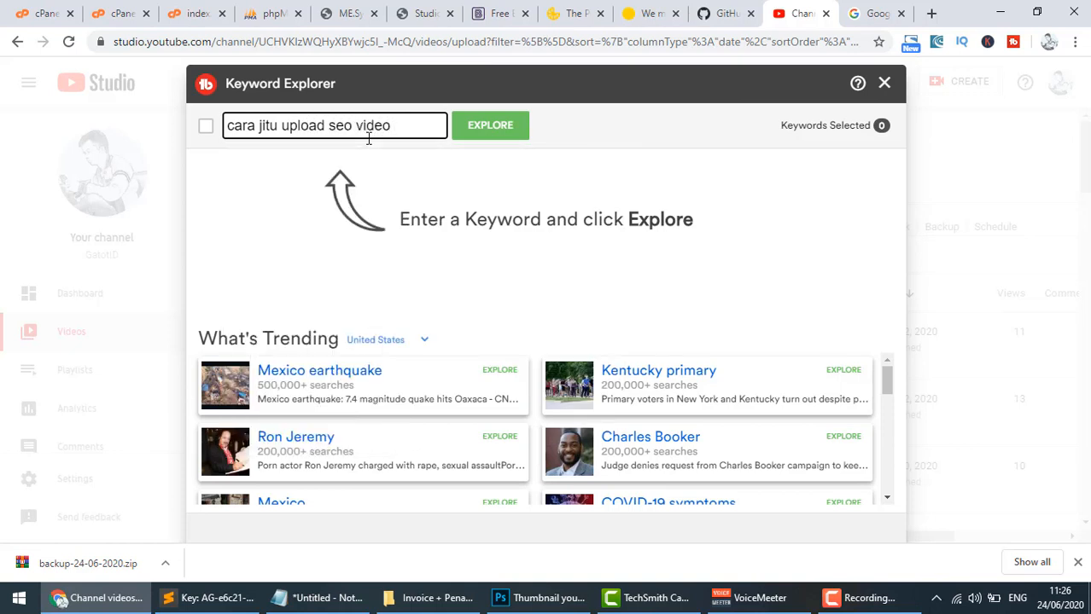
type("youtube tr")
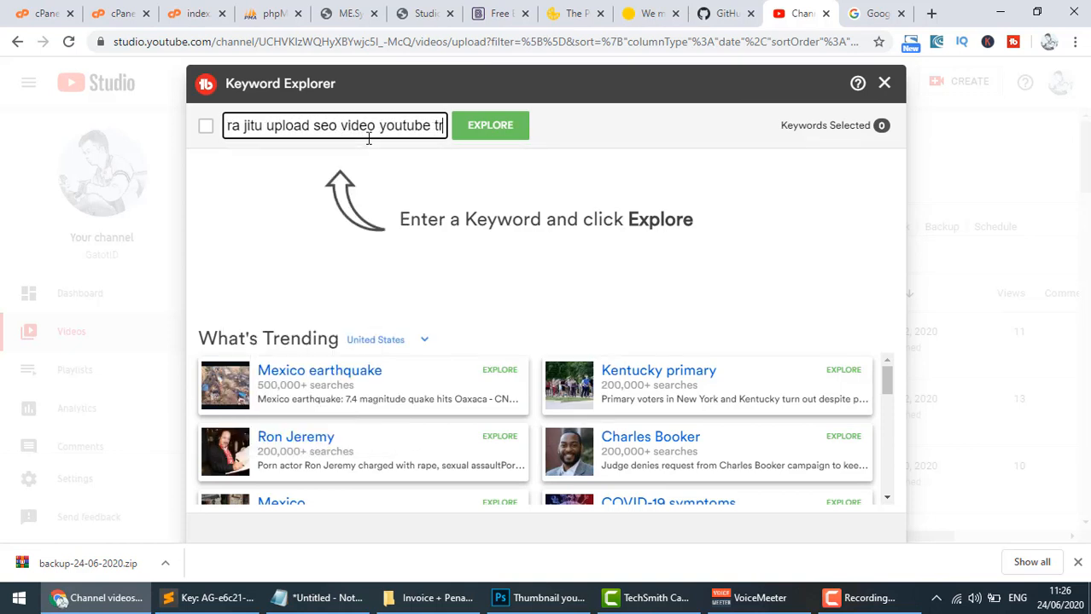
key("BackSpace")
type("erbaru ")
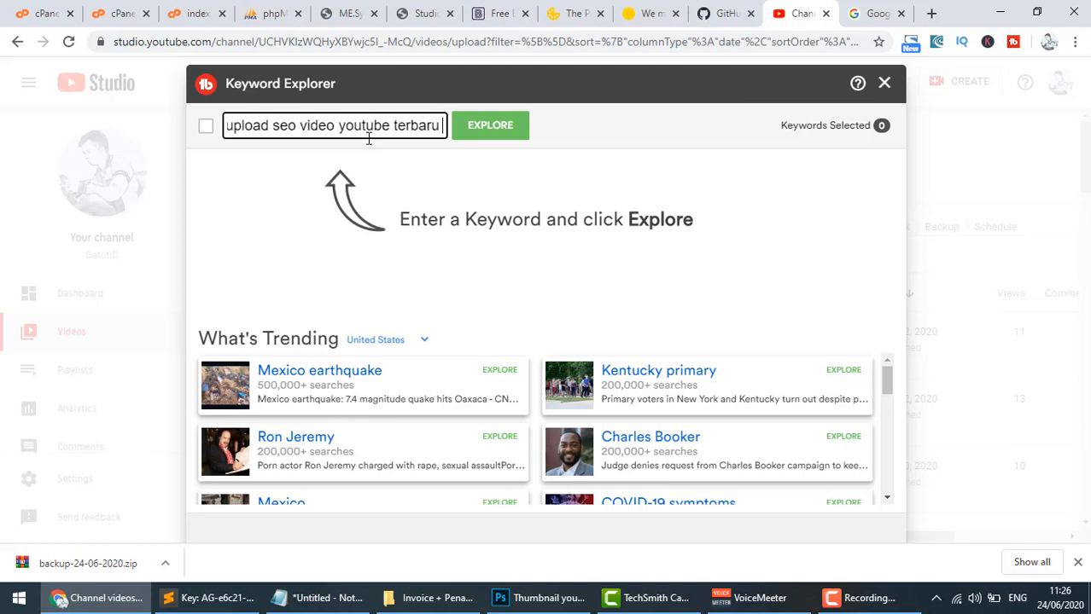
type("2020")
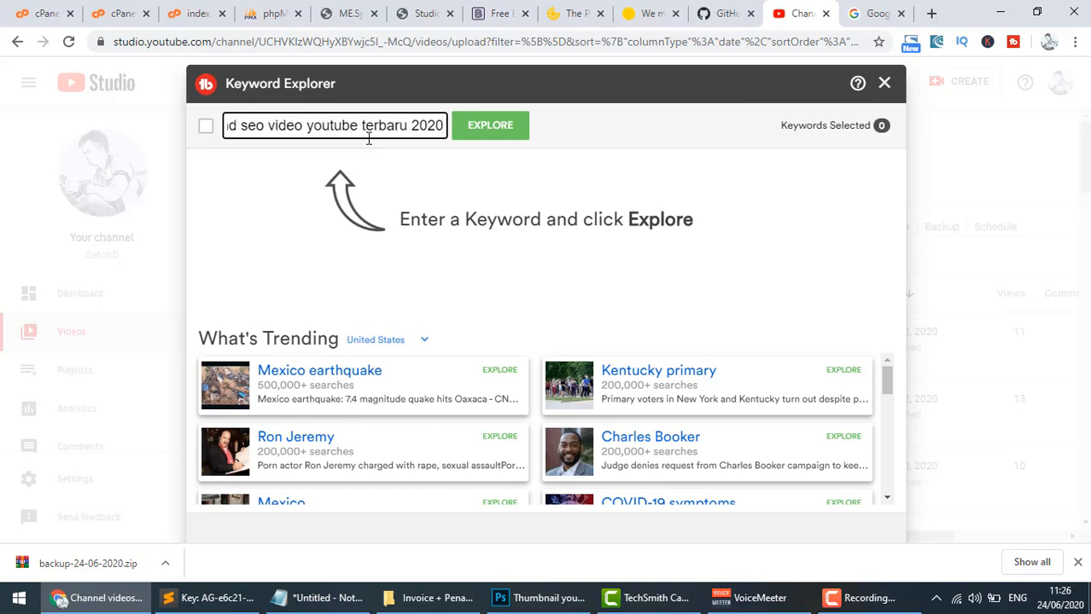
left_click(478, 136)
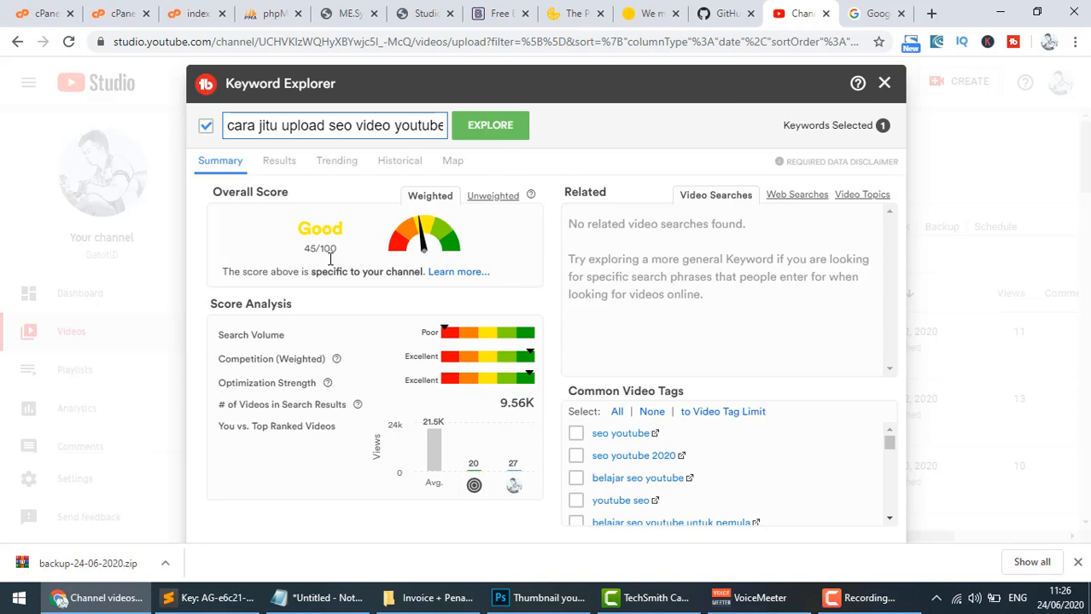
Move the explored keyword into the Notepad draft as the Judul text and repeat it under "Diskripsi video", followed by a comma
left_click(262, 126)
key("ctrl+a")
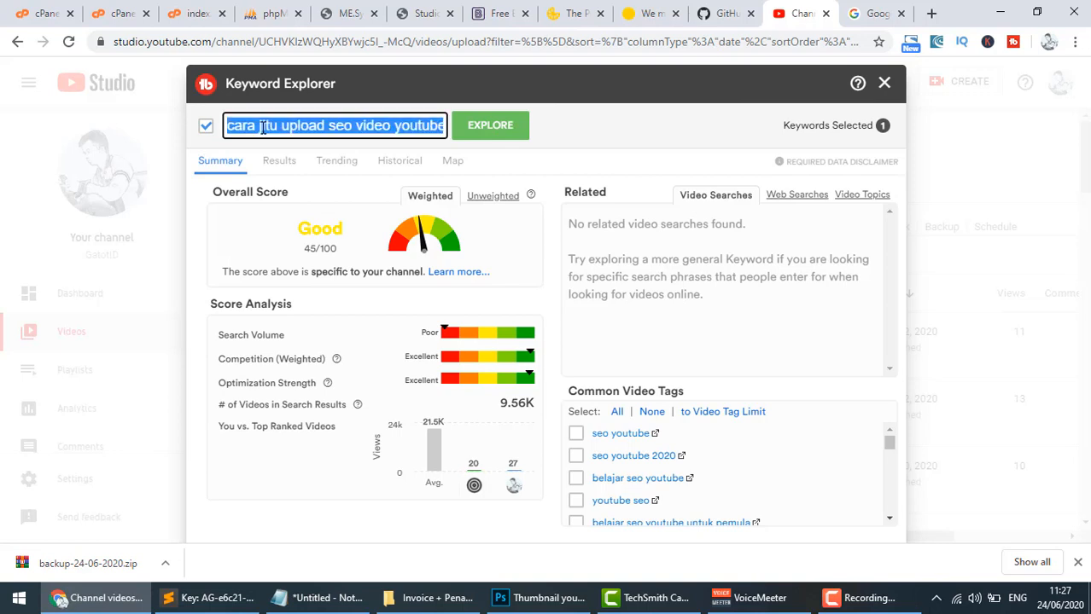
key("BackSpace")
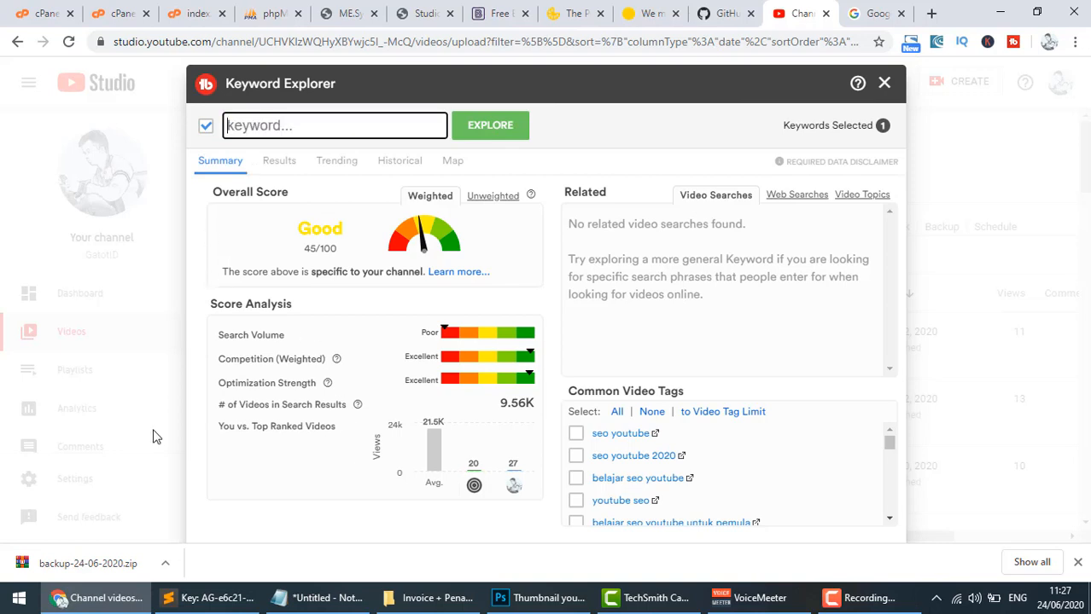
left_click(320, 597)
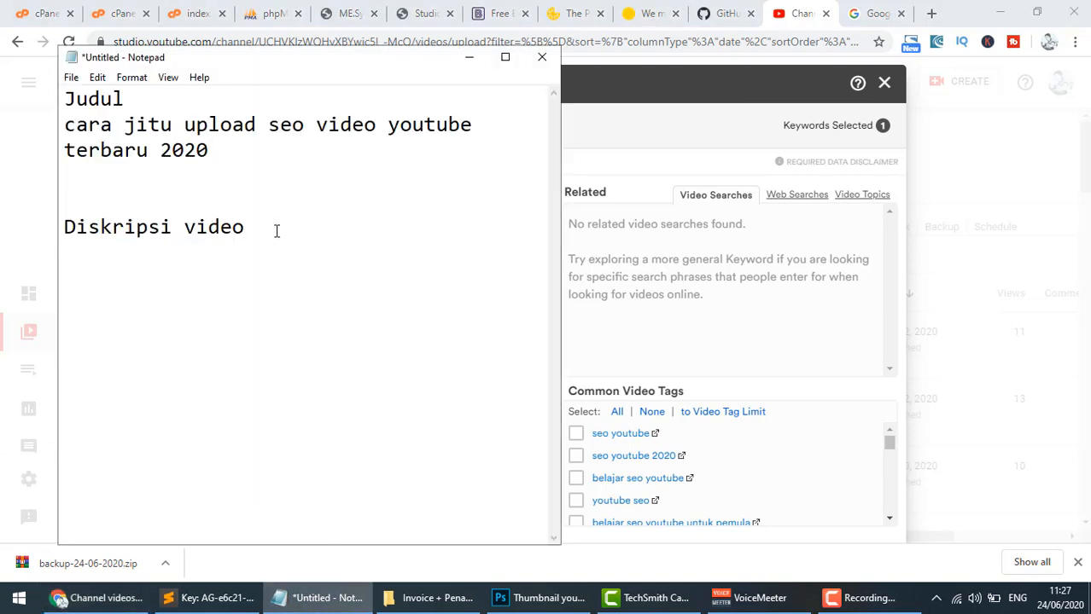
key("Return")
type("cara jitu upload seo video youtube terbaru 2020")
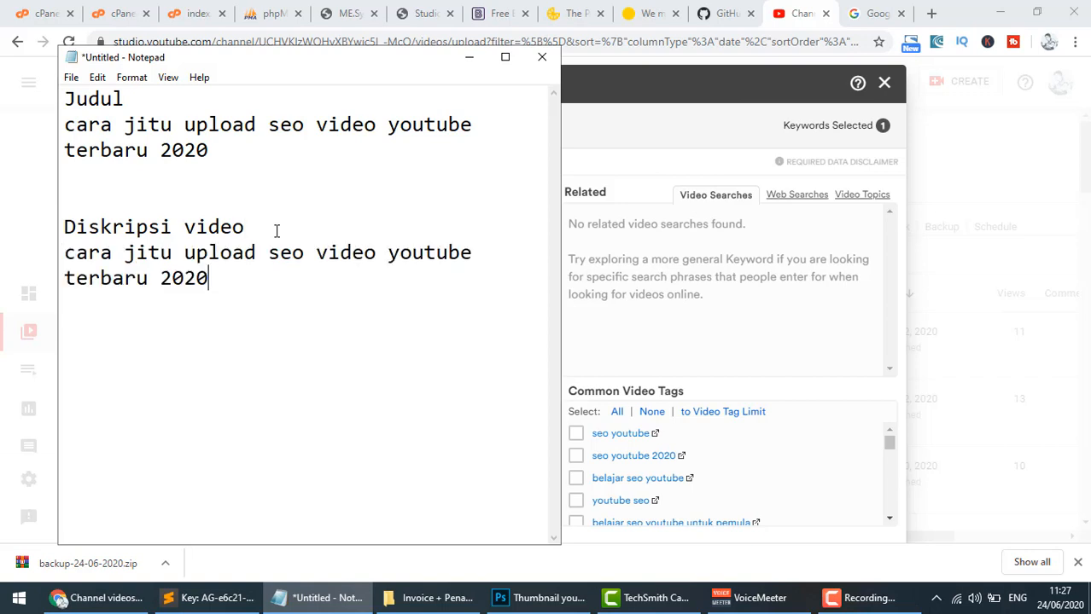
type(",")
Switch to the Google page in the browser and view the Keywords Everywhere extension's options
left_click(869, 13)
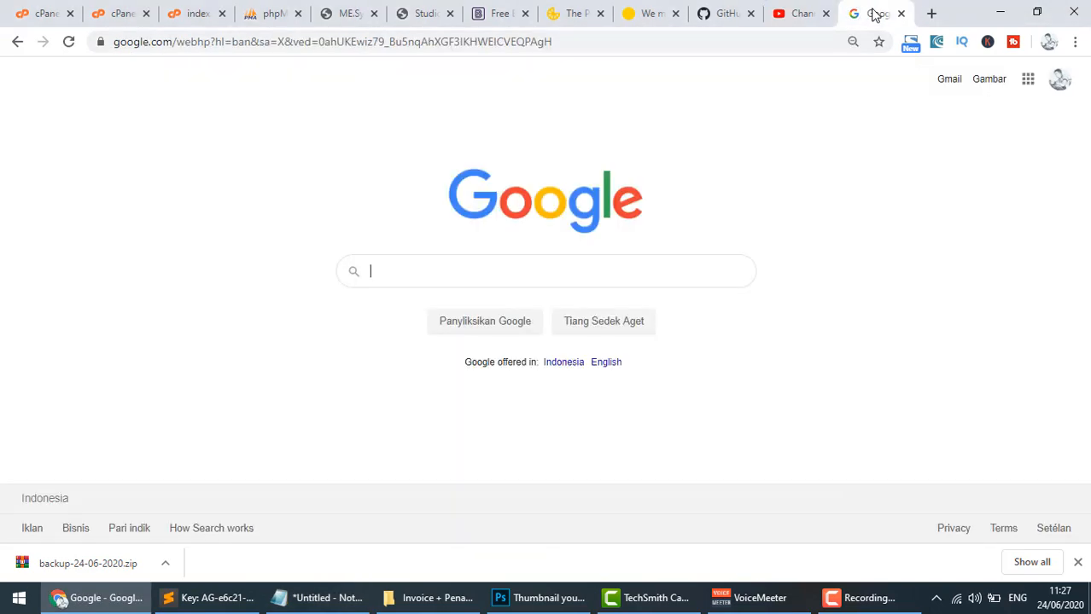
left_click(270, 41)
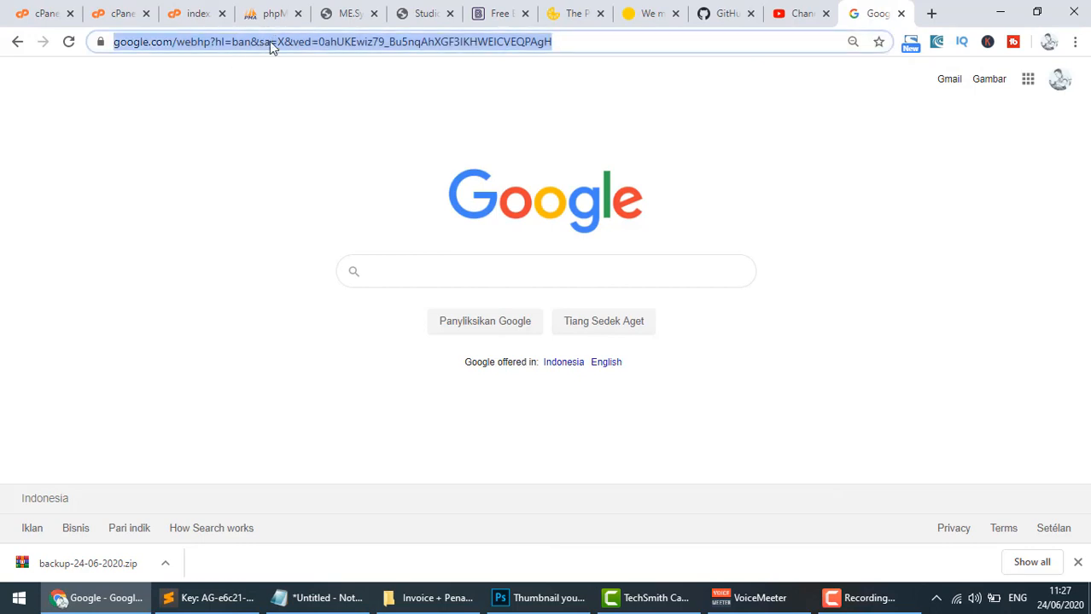
left_click(395, 271)
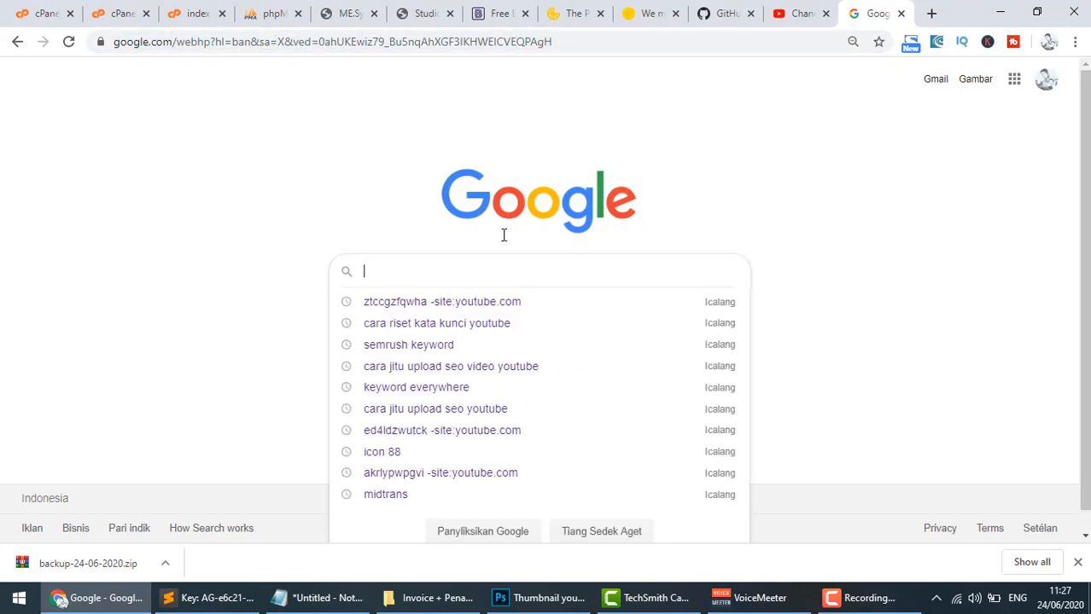
left_click(887, 220)
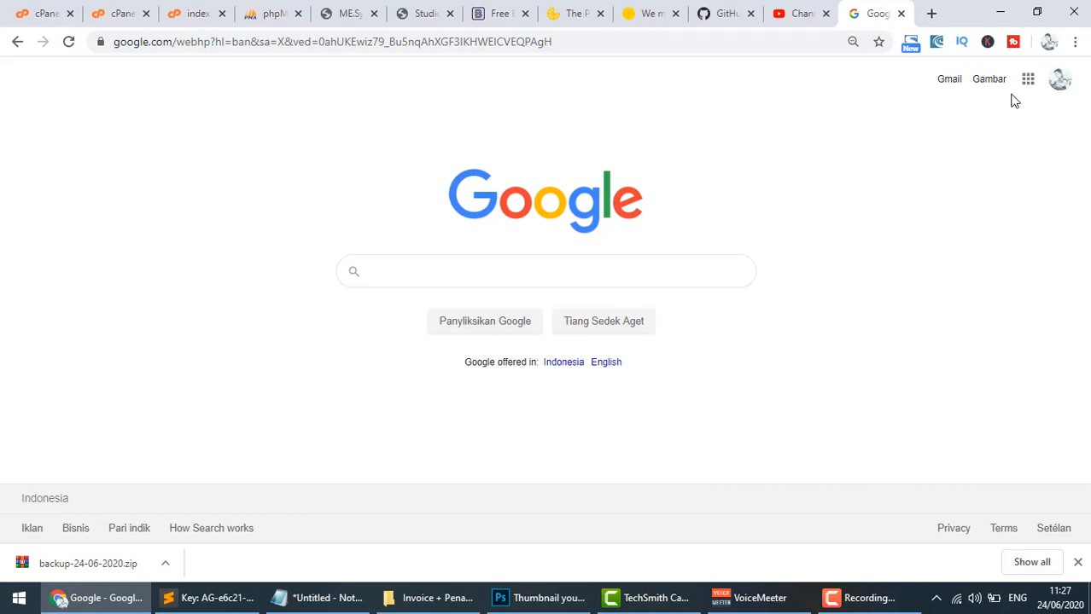
left_click(987, 43)
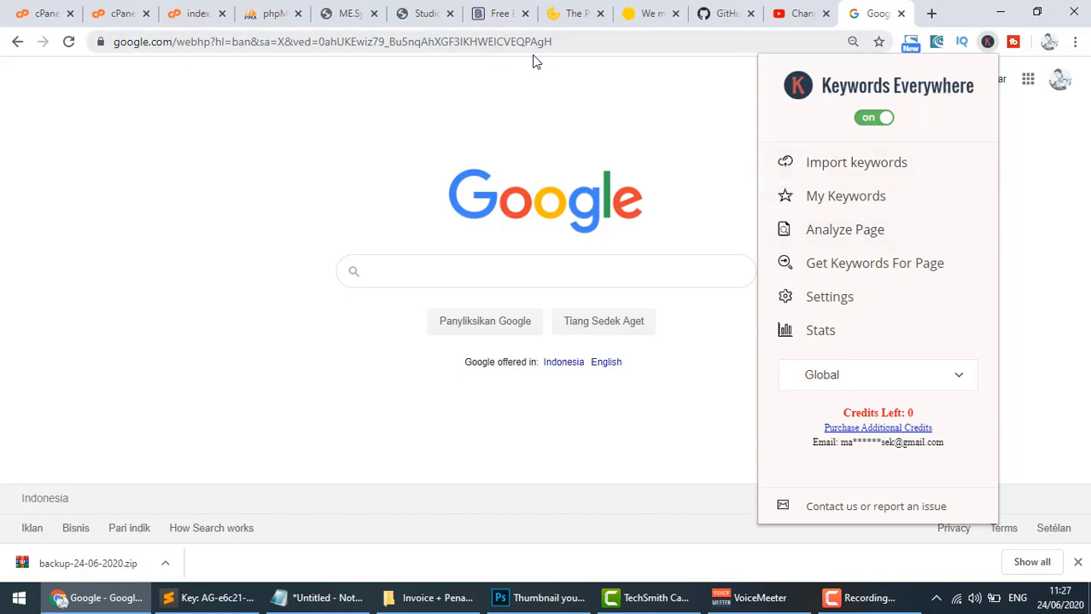
Search Google for "keyword everywhere" and open the Keywords Everywhere website
left_click(429, 271)
type("key")
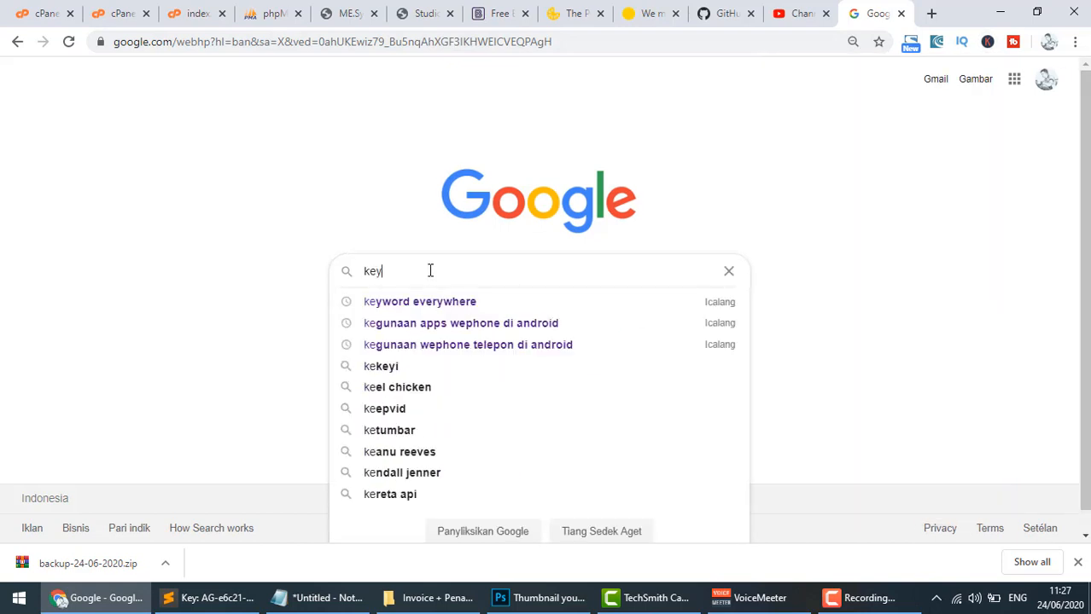
type("w")
key("Down")
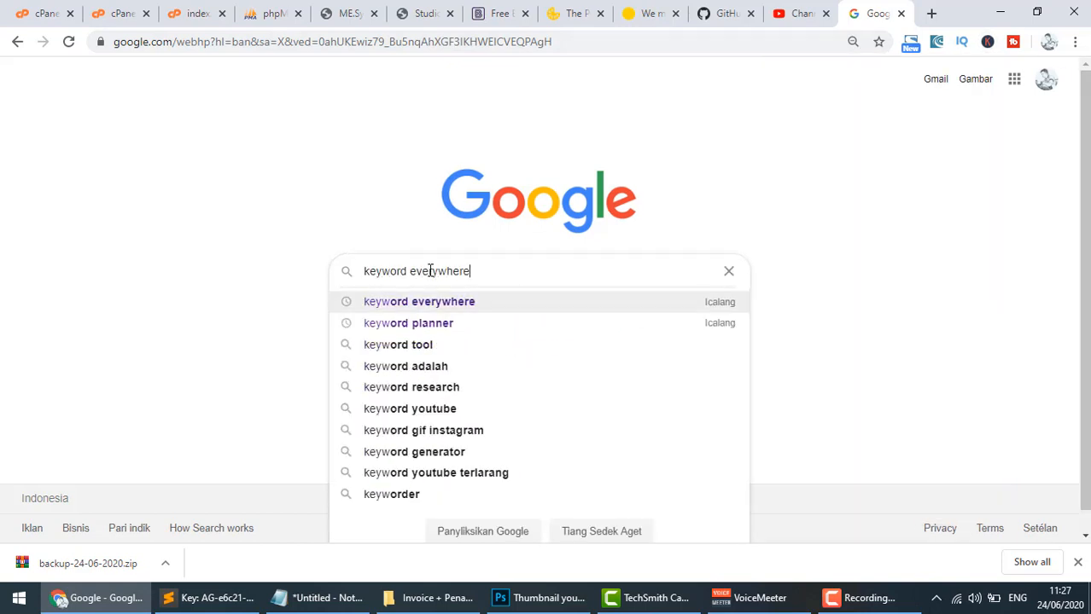
key("Return")
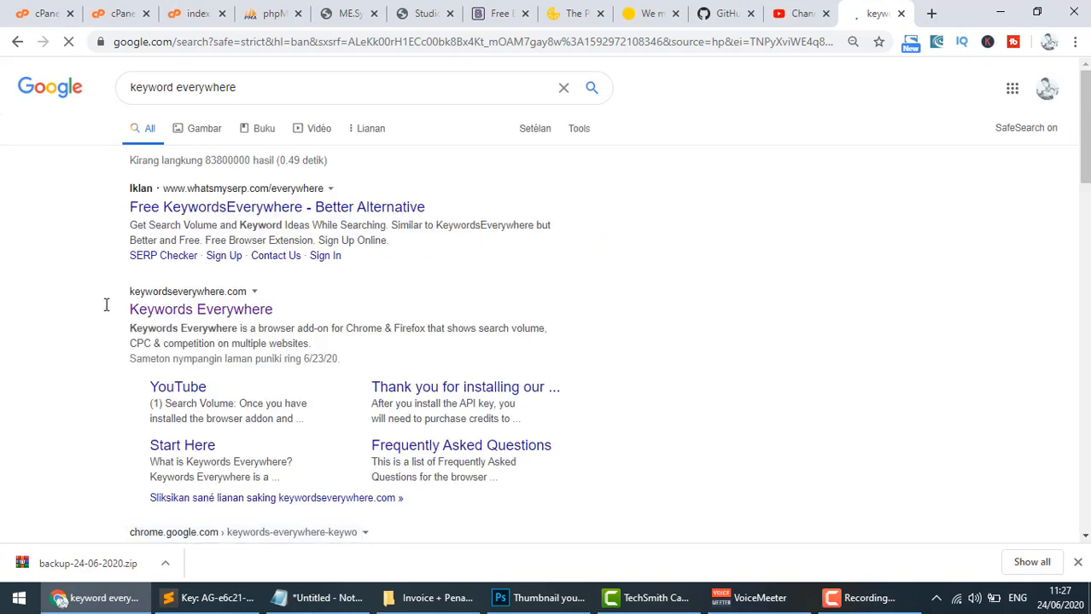
left_click(235, 319)
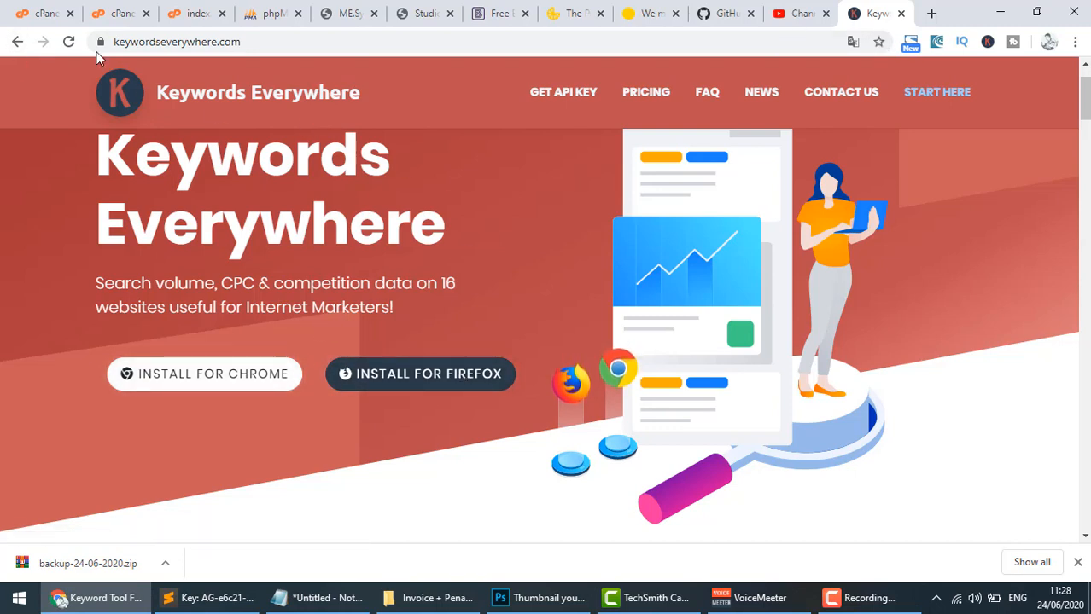
Return to google.com and search for "cara jitu upload seo video youtube"
left_click(148, 43)
type("go")
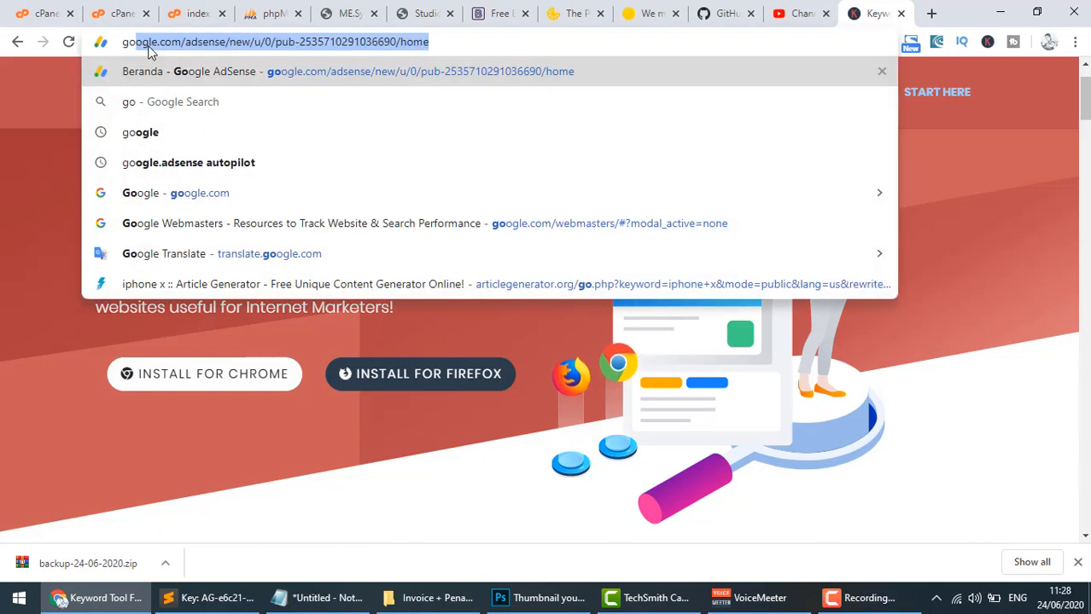
type("ogle.com")
key("Return")
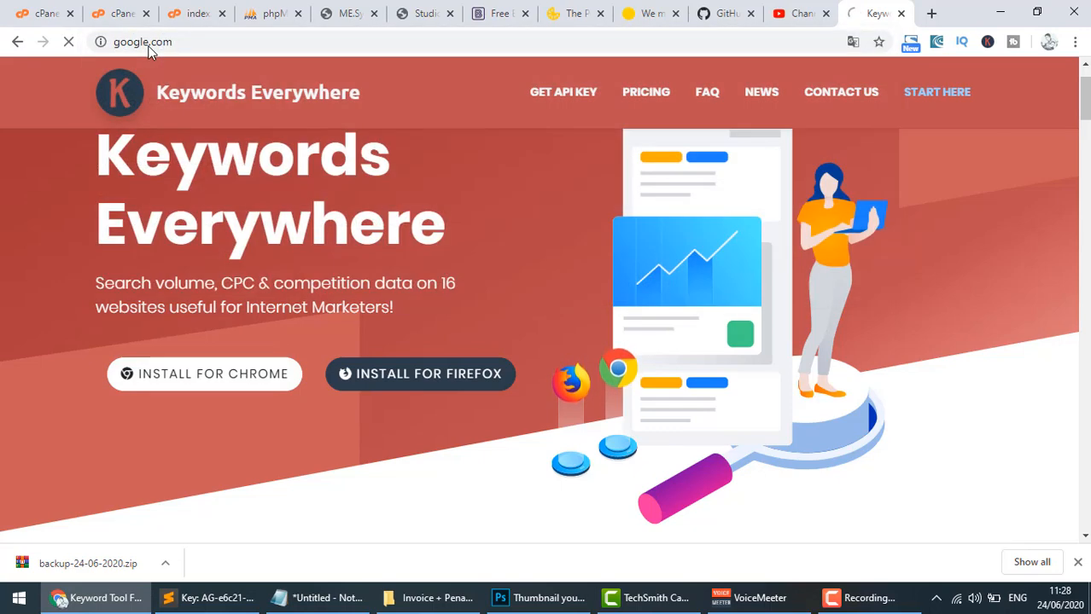
left_click(415, 273)
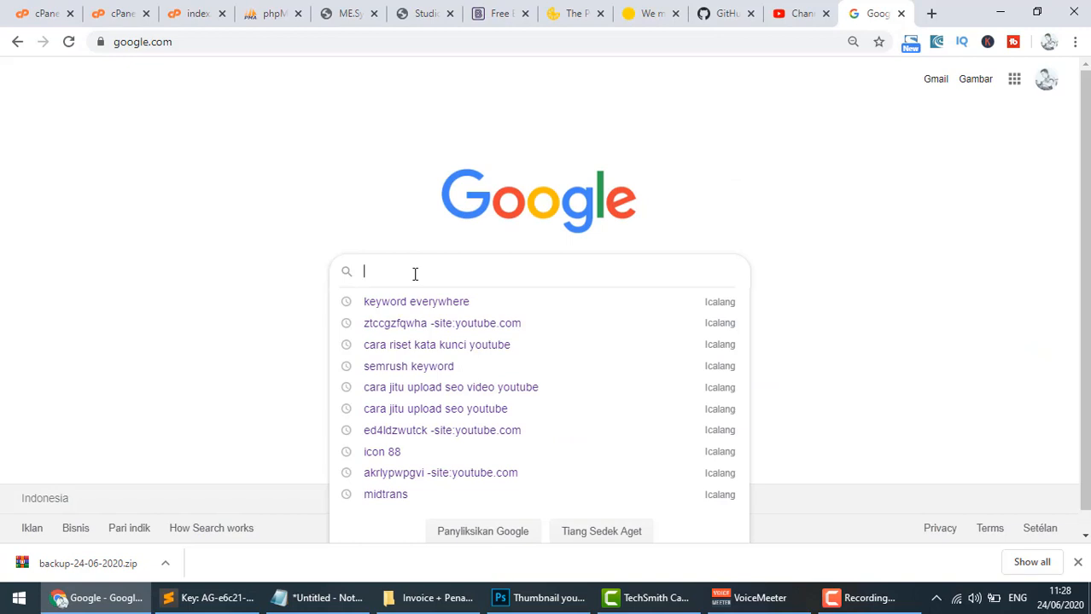
type("cara j")
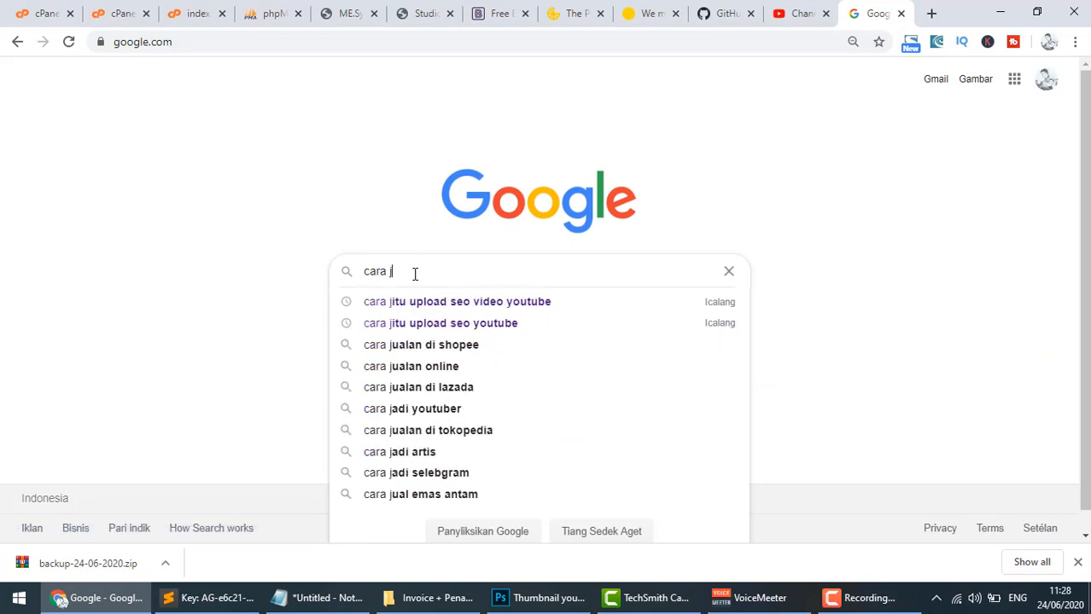
type("itu u")
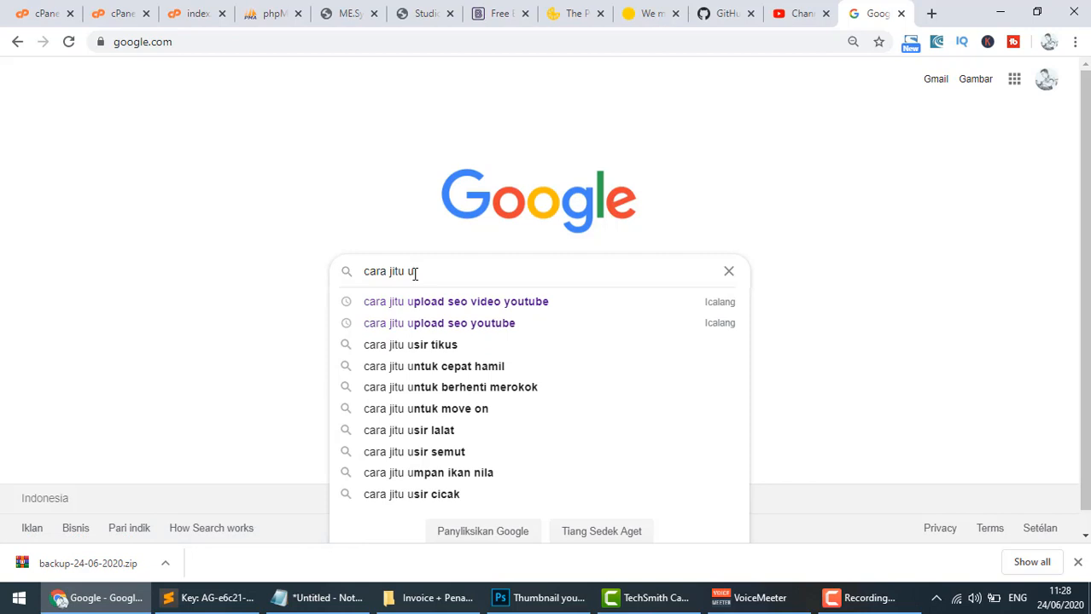
type("pload")
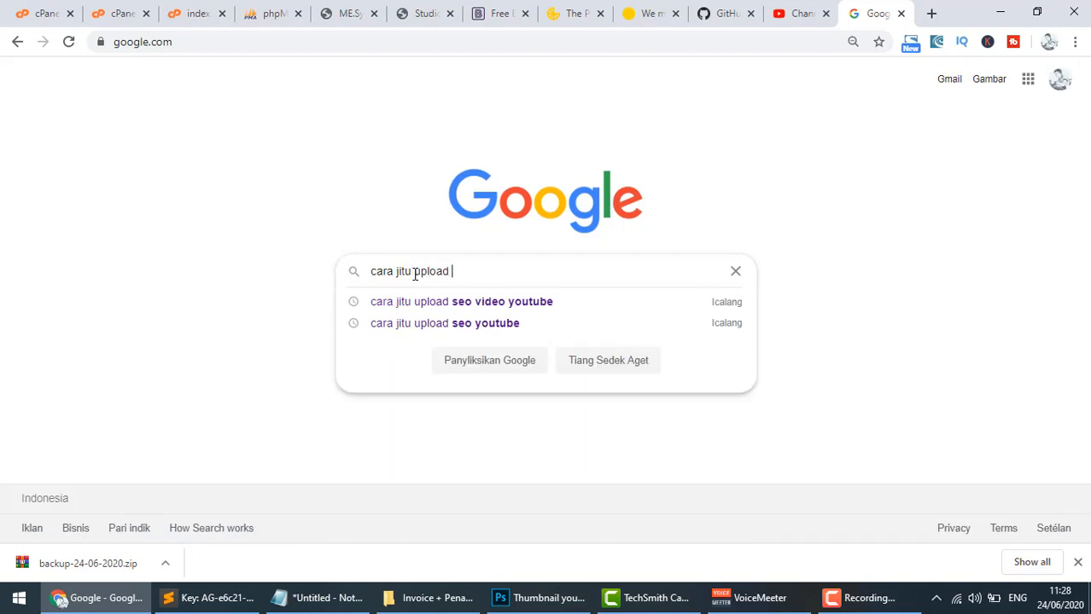
key("Down")
key("Return")
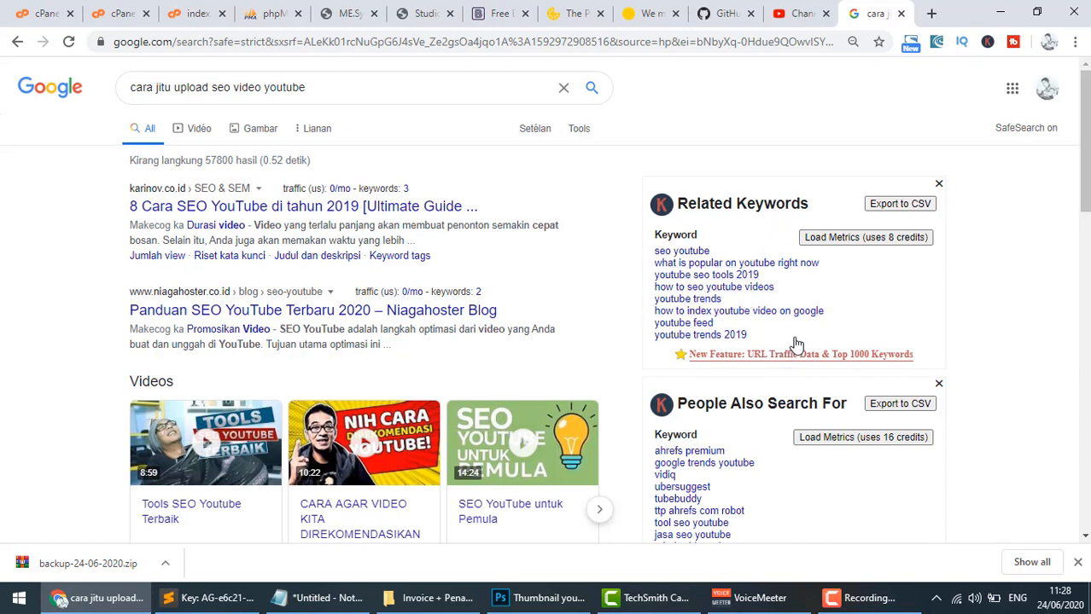
Copy the whole Related Keywords list from the Google results and paste it after the comma in the Notepad draft's description
left_click_drag(793, 345, 652, 252)
right_click(698, 268)
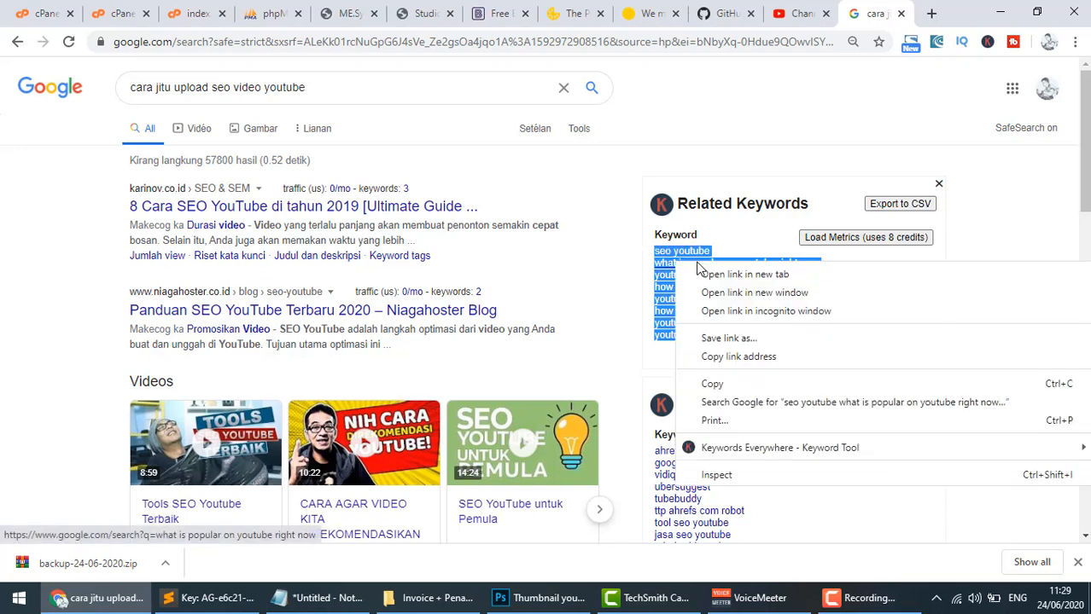
left_click(730, 383)
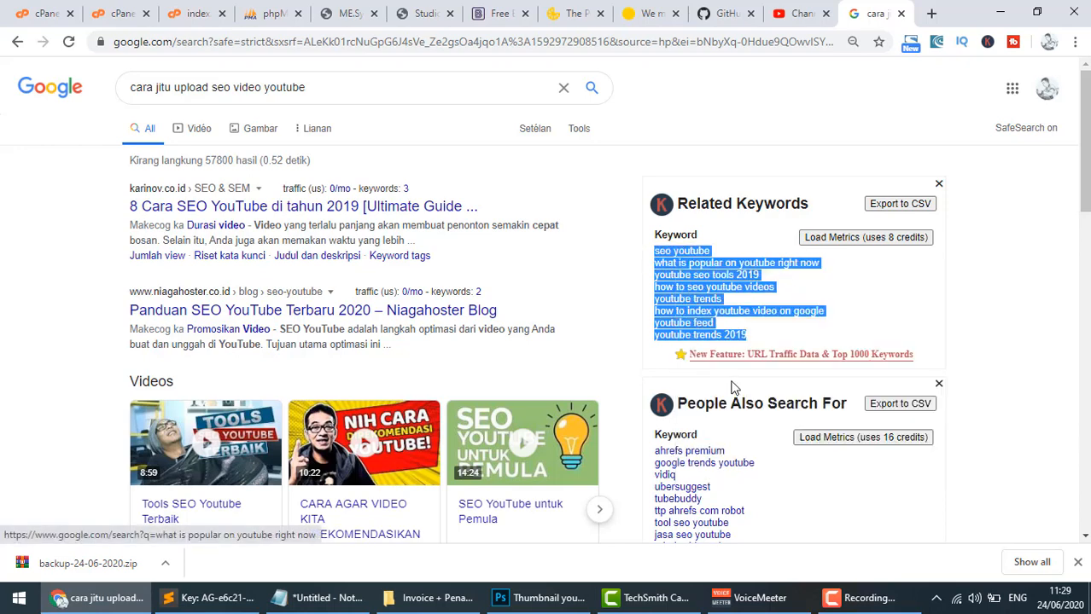
left_click(331, 606)
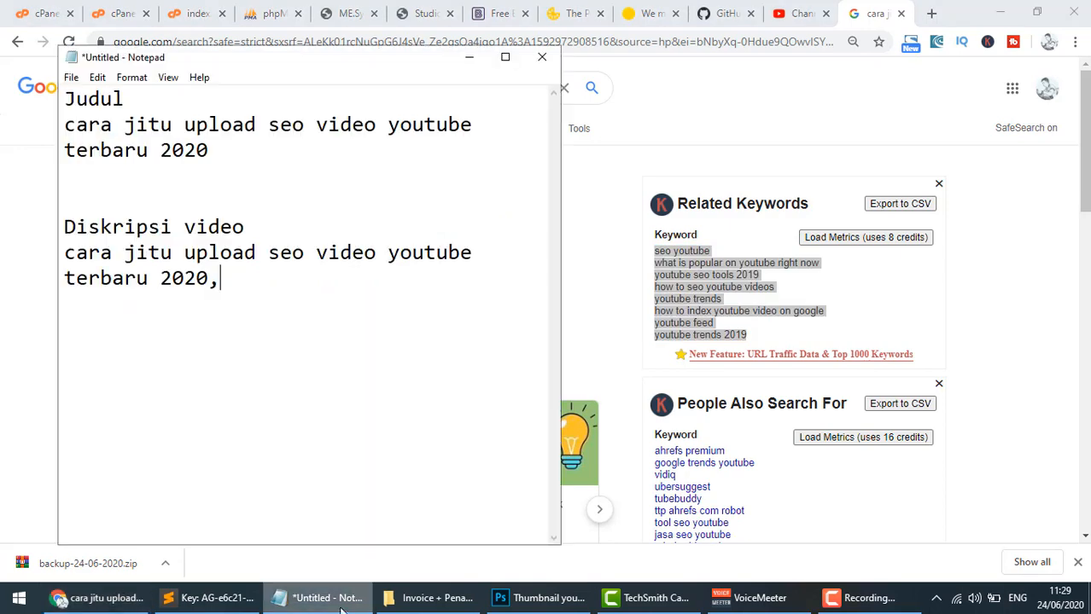
right_click(246, 277)
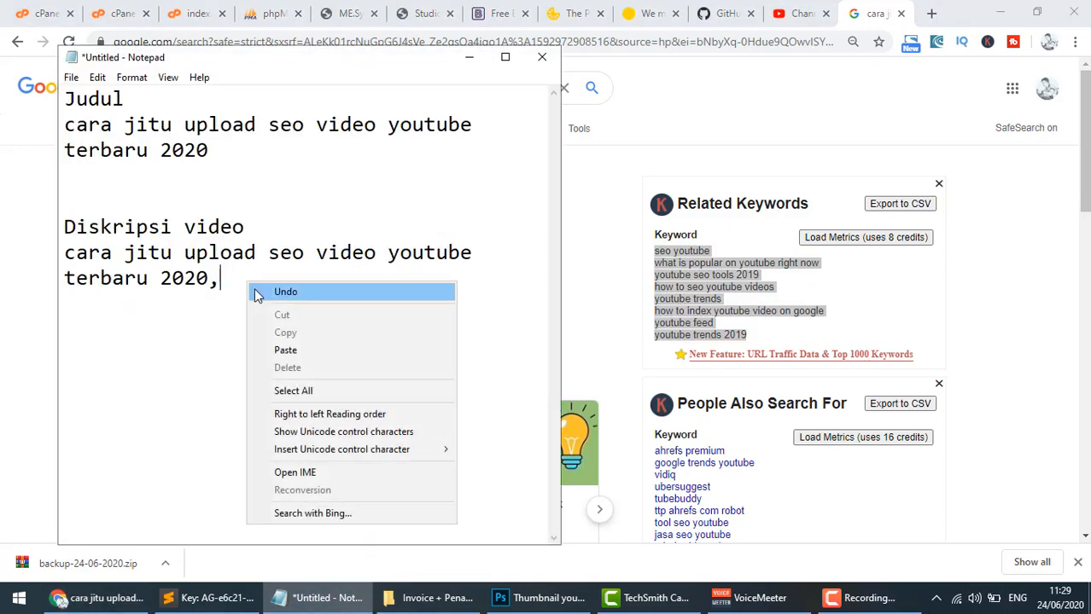
left_click(285, 350)
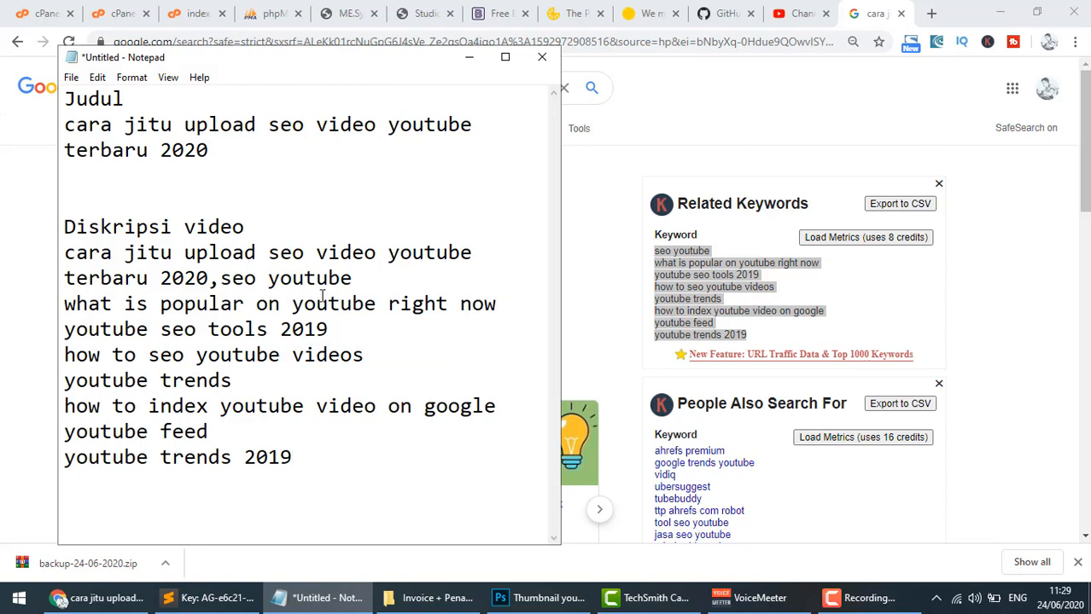
Add a comma after each pasted related keyword in the description, from "seo youtube" to "youtube trends 2019"
left_click(355, 281)
type(",")
key("Down")
type(",")
key("Down")
key("End")
type(",")
key("Down")
type(",")
key("Down")
key("Down")
type(",")
key("Down")
left_click(498, 305)
type(",")
left_click(509, 399)
type(",")
left_click(294, 458)
type(",")
Remove the line breaks between the pasted keywords so they run on as comma-separated text up to "youtube trends 2019,"
left_click(389, 285)
key("Delete")
key("Down")
key("Down")
key("Delete")
key("Down")
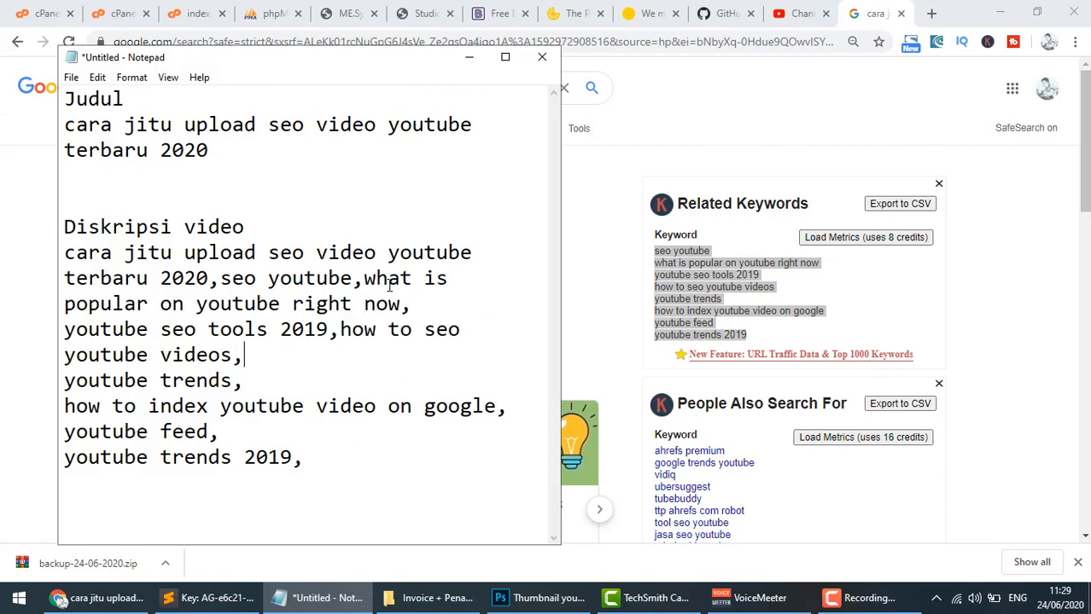
key("Delete")
key("Down")
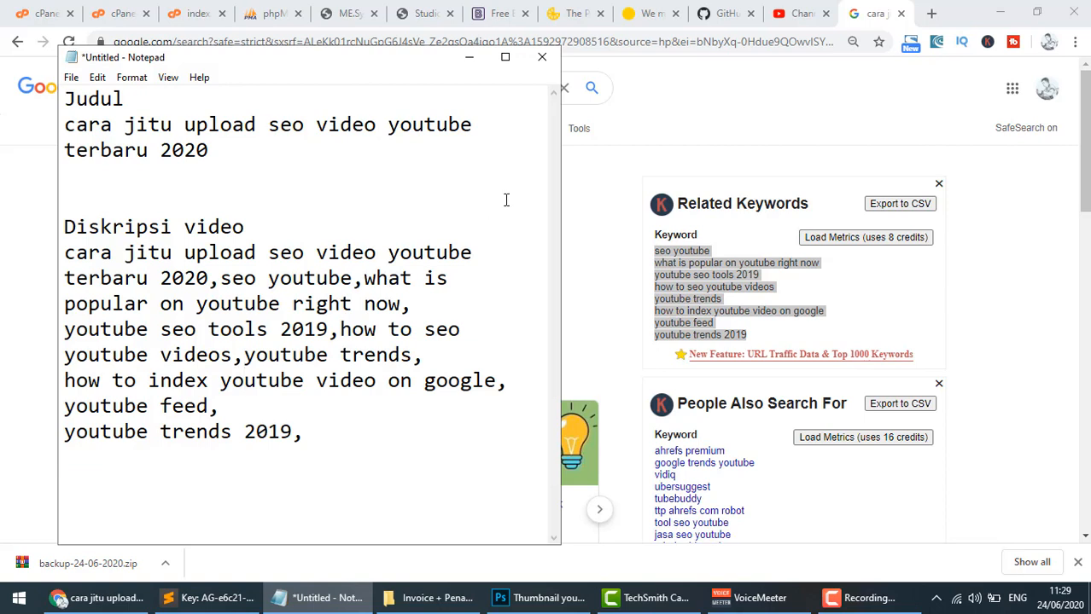
left_click(451, 360)
key("Delete")
left_click(441, 386)
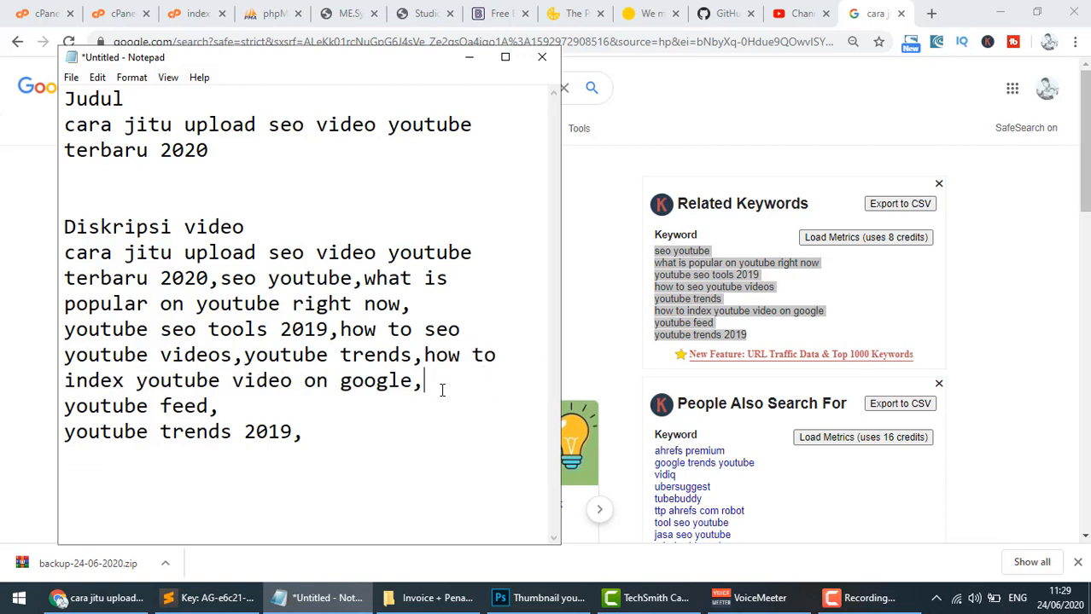
key("Delete")
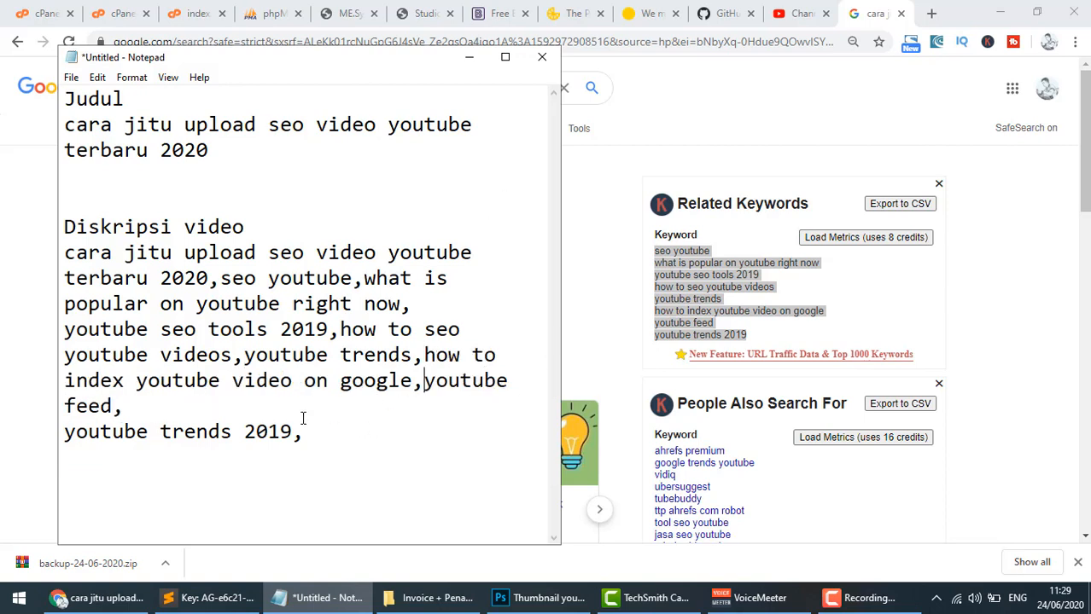
left_click(210, 409)
key("Delete")
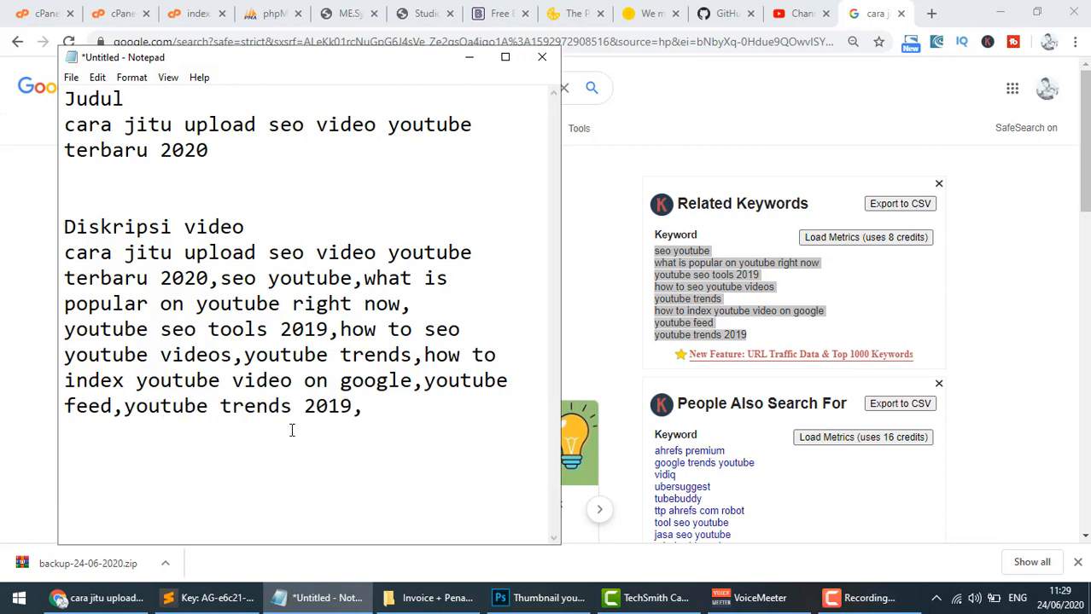
left_click(375, 411)
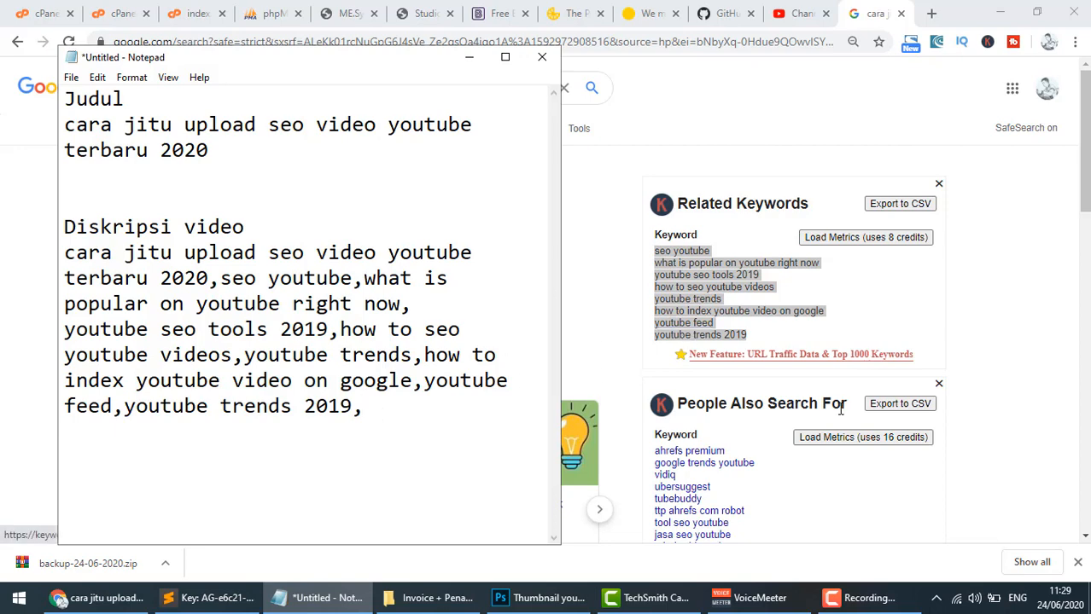
Switch back to the browser and search Google for "cara riset kata kunci youtube"
scroll(841, 410, "down", 2)
left_click(1040, 260)
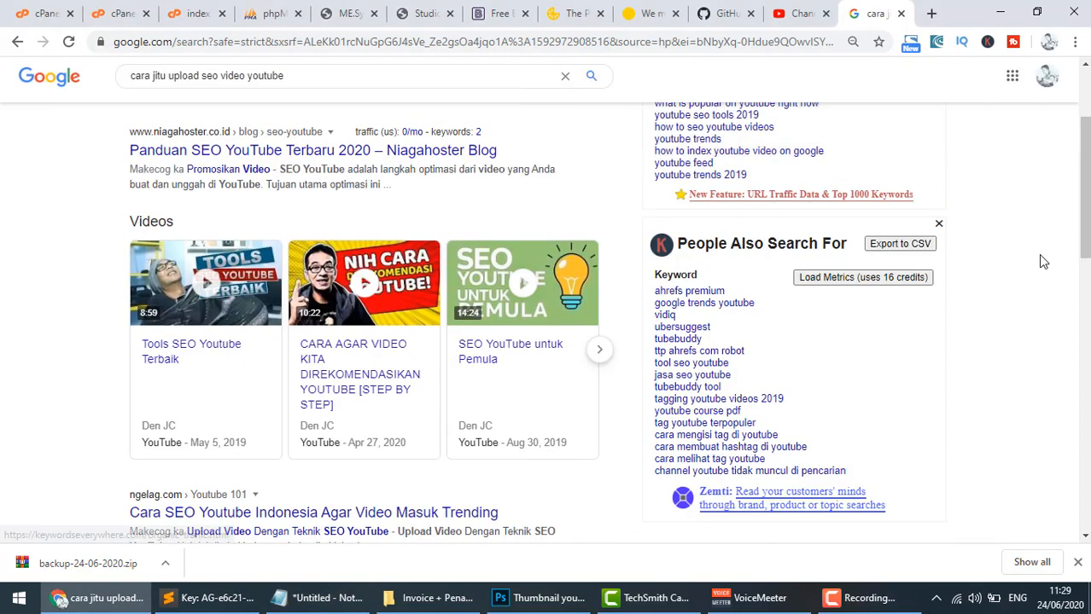
scroll(547, 220, "up", 2)
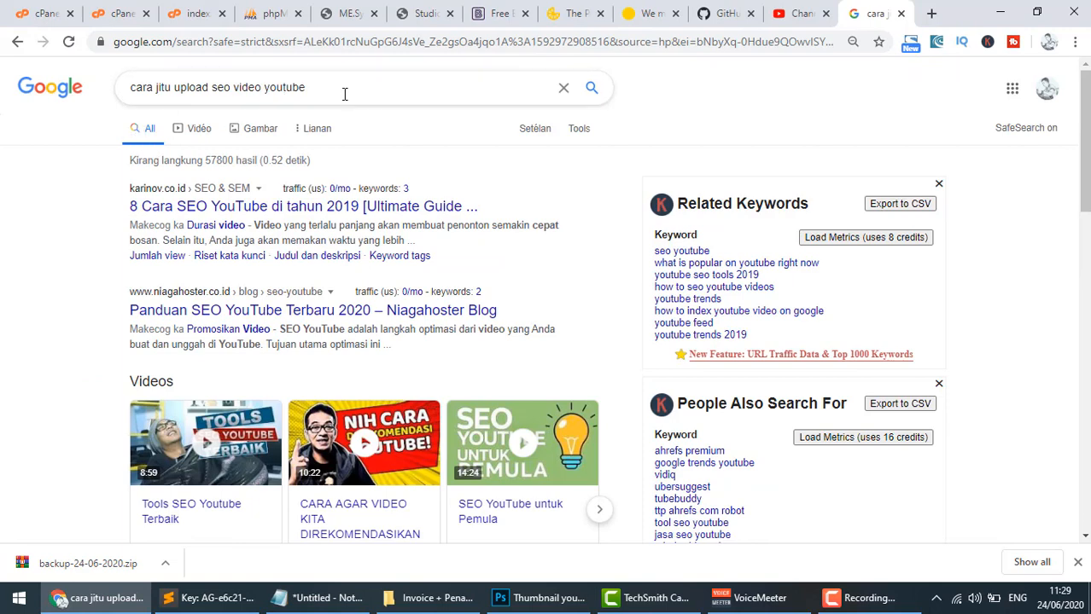
left_click_drag(344, 94, 158, 87)
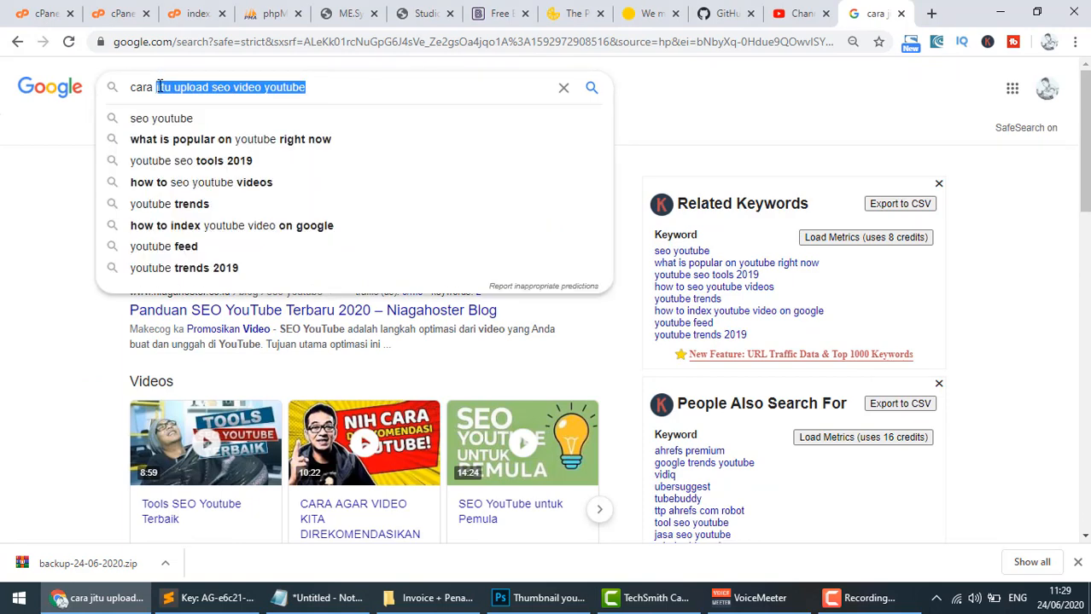
type("riset")
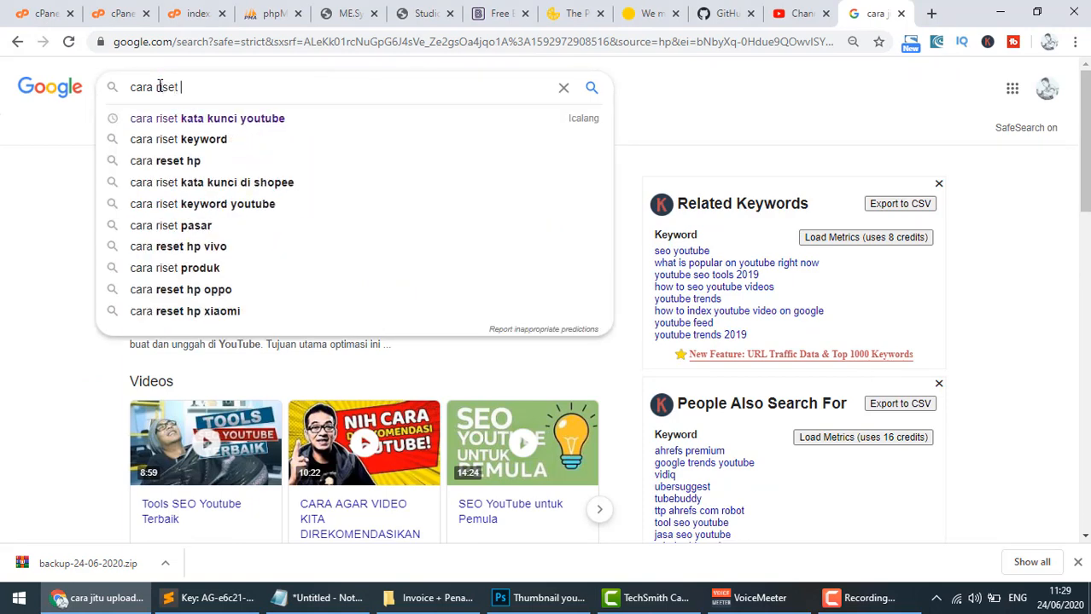
key("Down")
key("Return")
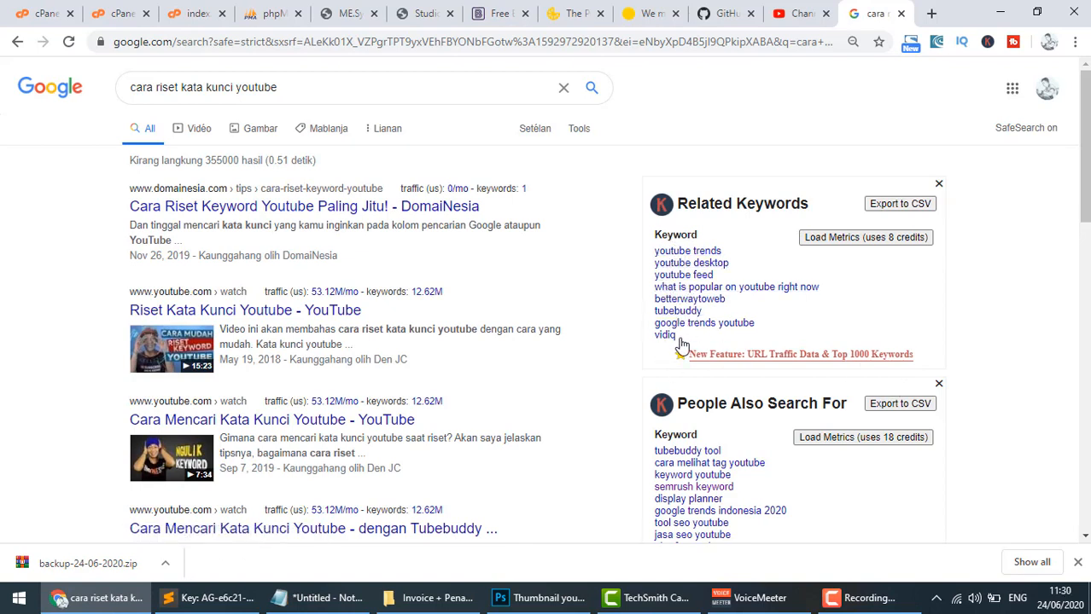
Copy the full People Also Search For keyword list and paste it a few lines below the description in the Notepad draft
scroll(793, 433, "down", 2)
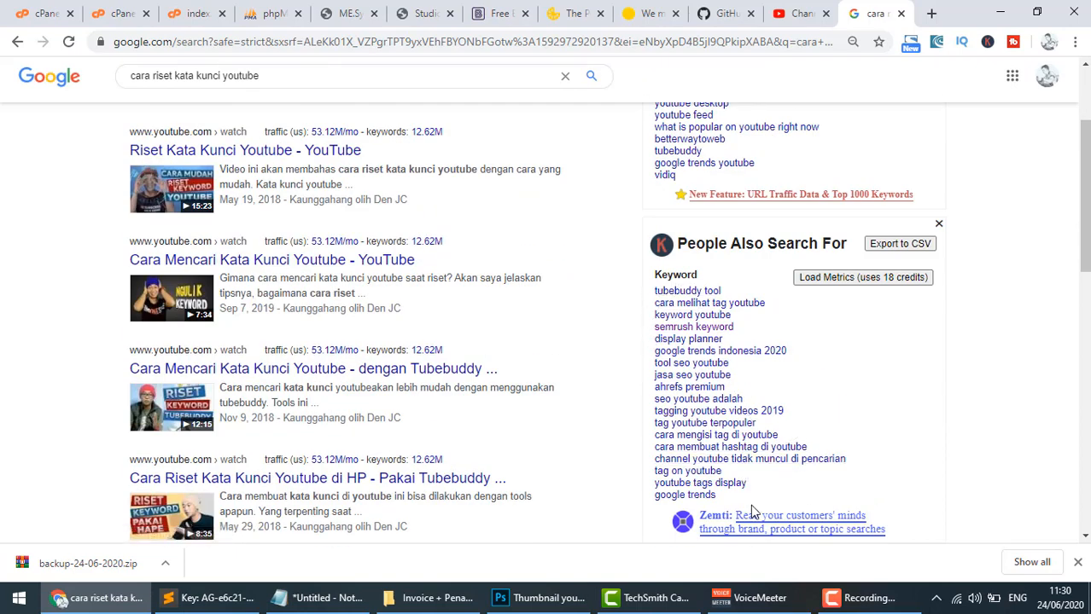
left_click_drag(721, 498, 656, 291)
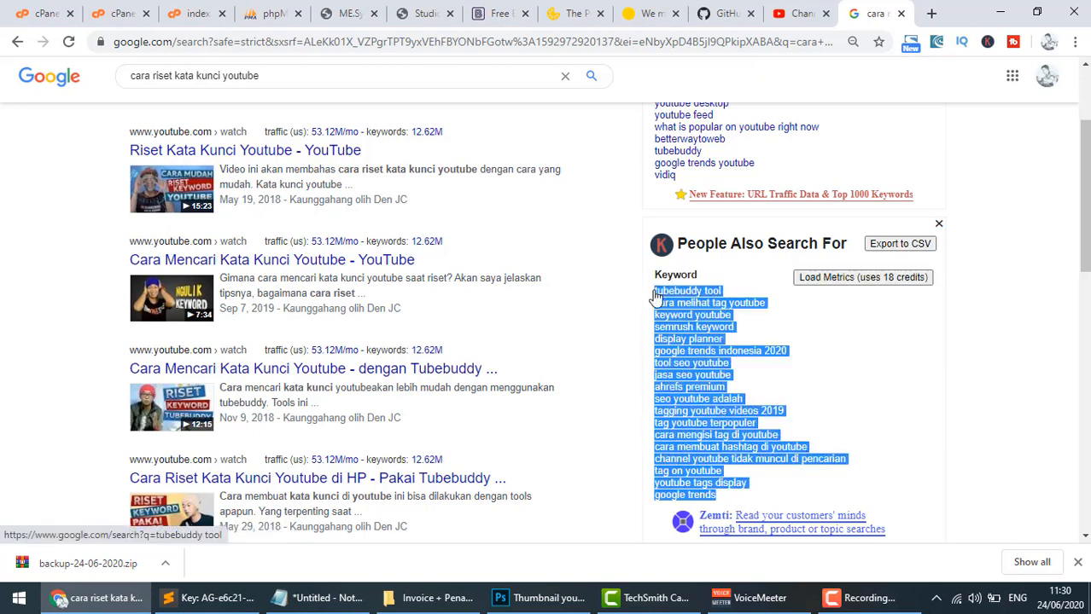
right_click(673, 314)
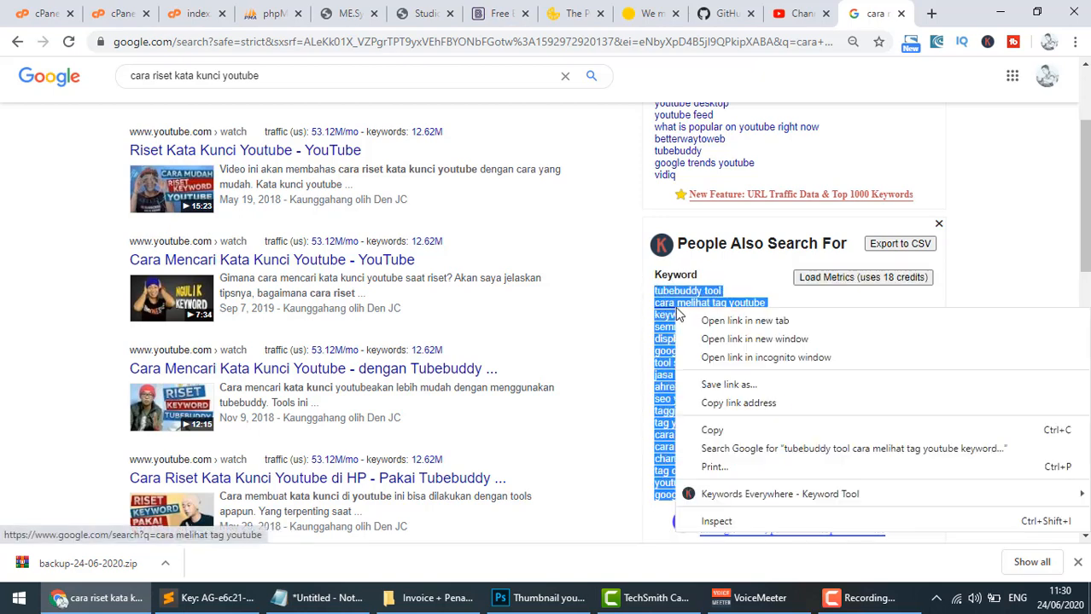
left_click(730, 429)
left_click(317, 598)
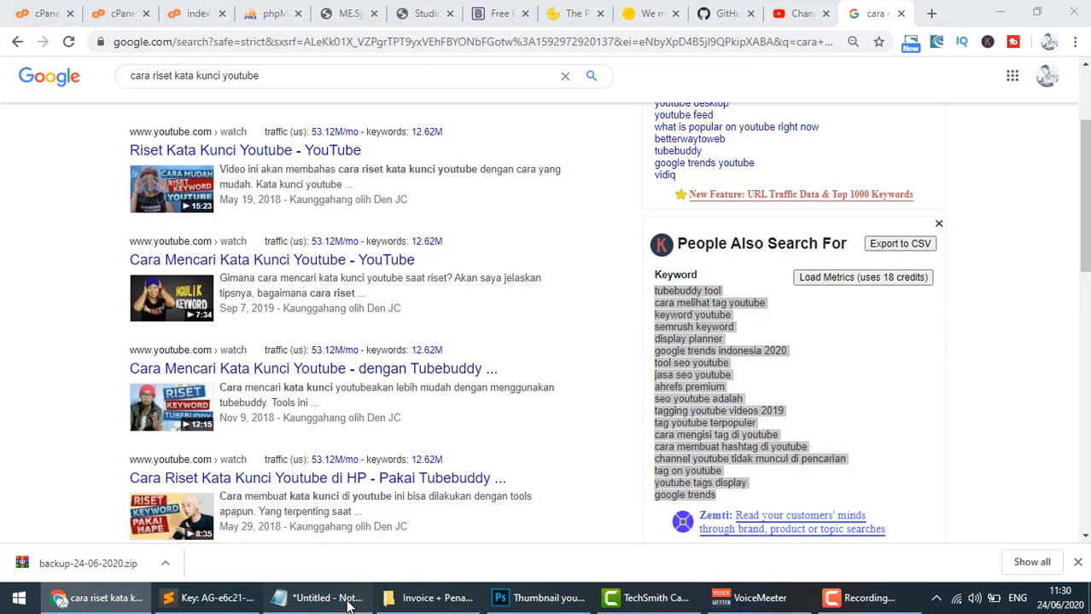
key("Return")
key("Return")
key("Return")
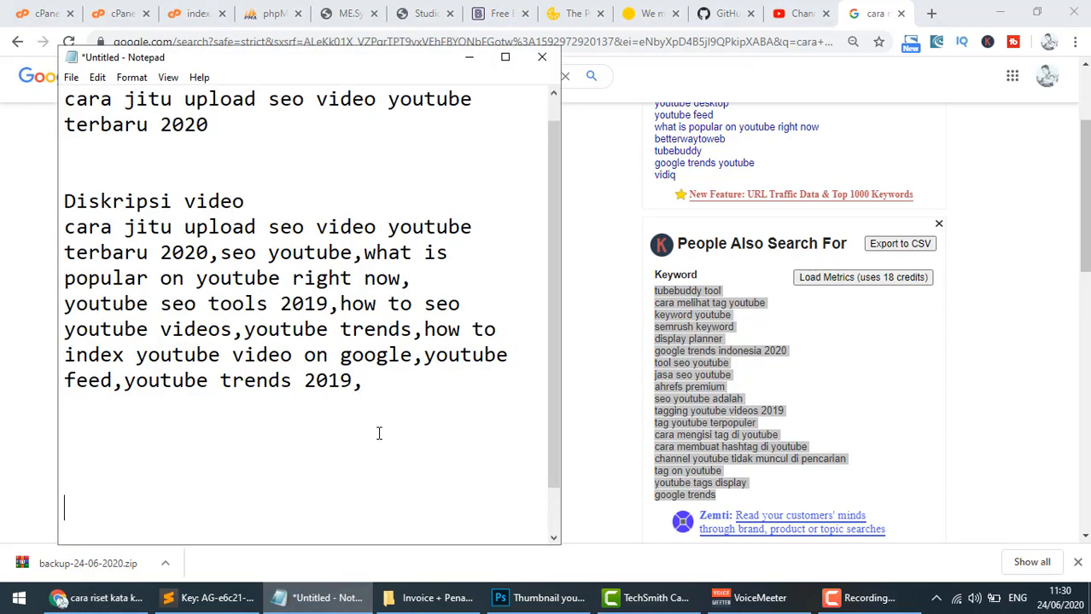
key("ctrl+v")
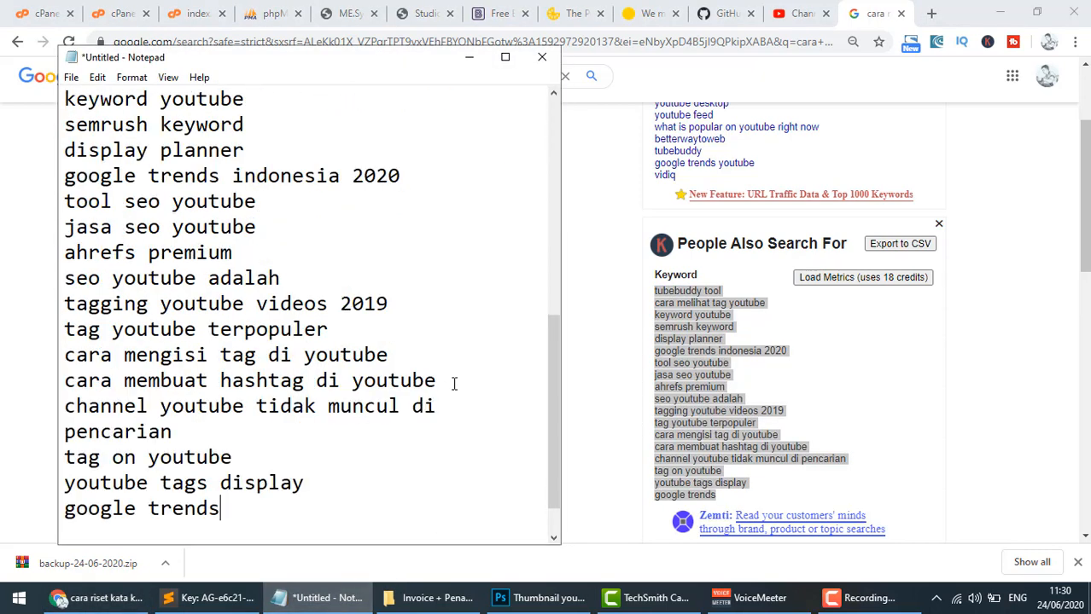
Move "tag youtube terpopuler", "cara mengisi tag di youtube" and "cara membuat hashtag di youtube" to the end of the description's keywords
left_click_drag(454, 382, 43, 334)
key("BackSpace")
scroll(275, 321, "up", 4)
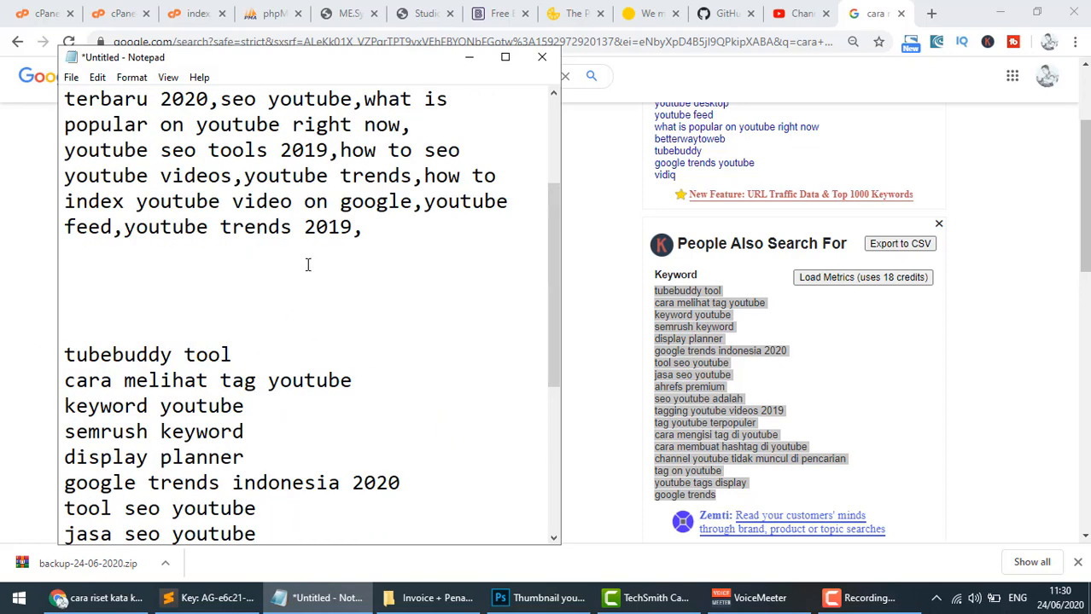
left_click(372, 229)
type(",")
key("ctrl+v")
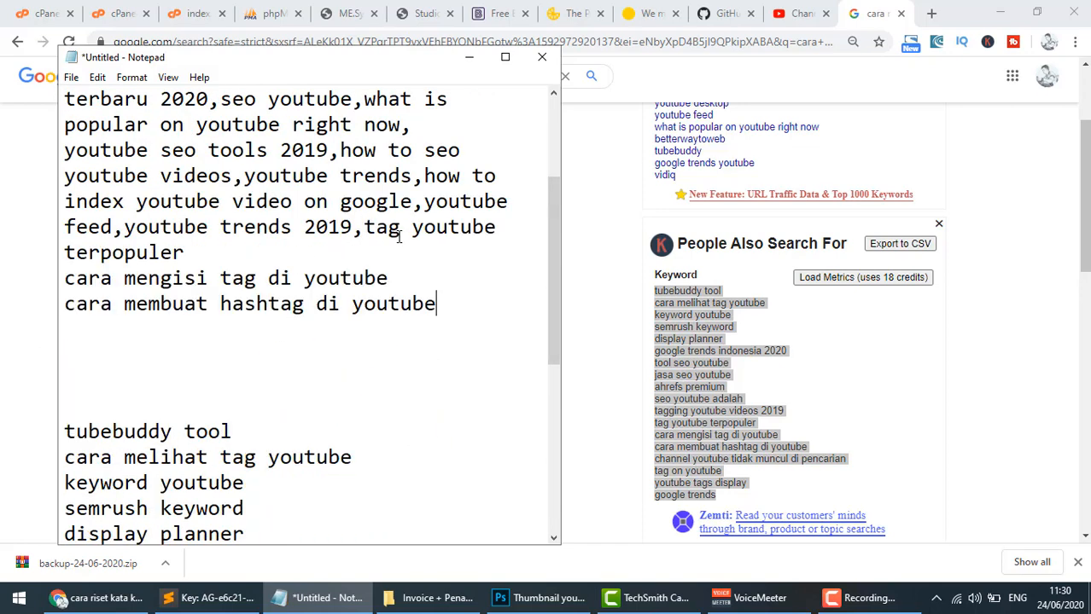
Put commas after the three moved keywords and join "cara mengisi tag di youtube" onto the line of "terpopuler"
left_click(366, 248)
type(",")
left_click(408, 278)
type(",")
type(",")
left_click(279, 254)
key("Delete")
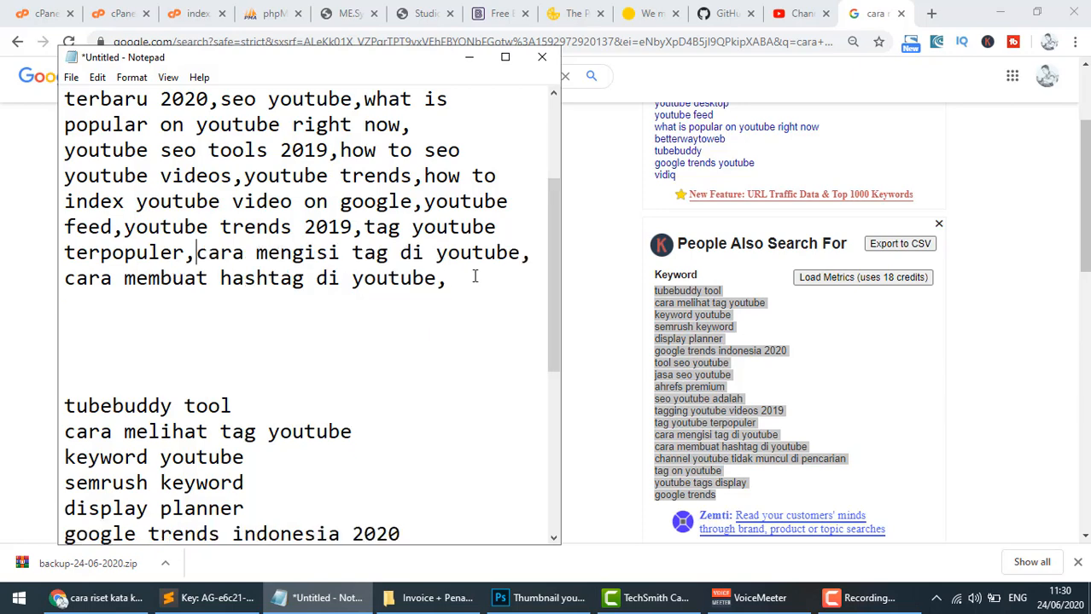
Move "cara melihat tag youtube" from the pasted list to the end of the description's keywords
scroll(350, 394, "down", 1)
left_click_drag(352, 355, 53, 351)
key("ctrl+x")
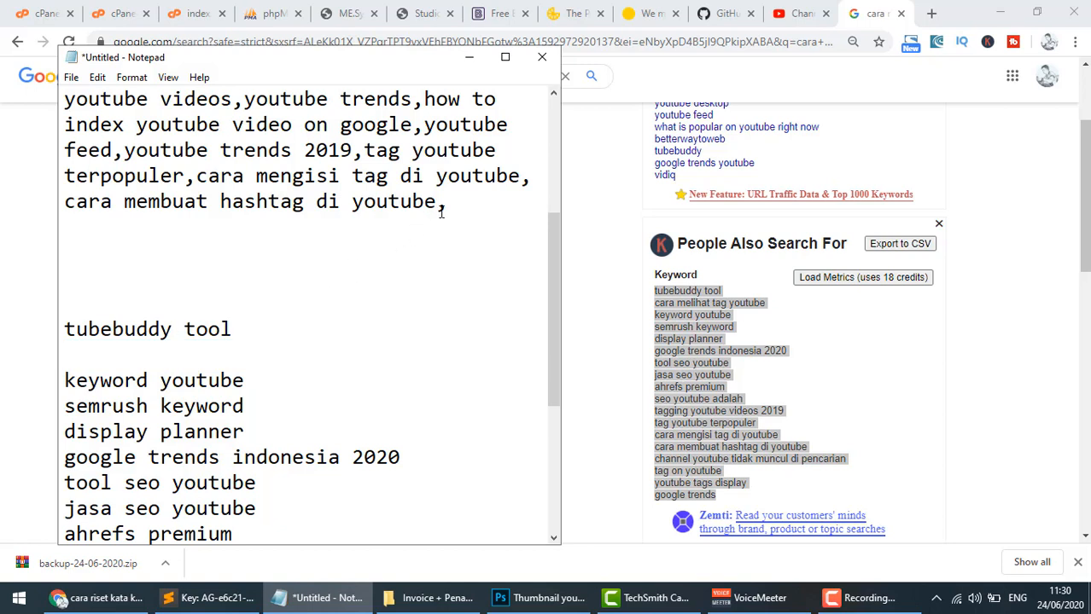
left_click(448, 203)
key("ctrl+v")
Delete all the leftover pasted keywords below the description
left_click(80, 246)
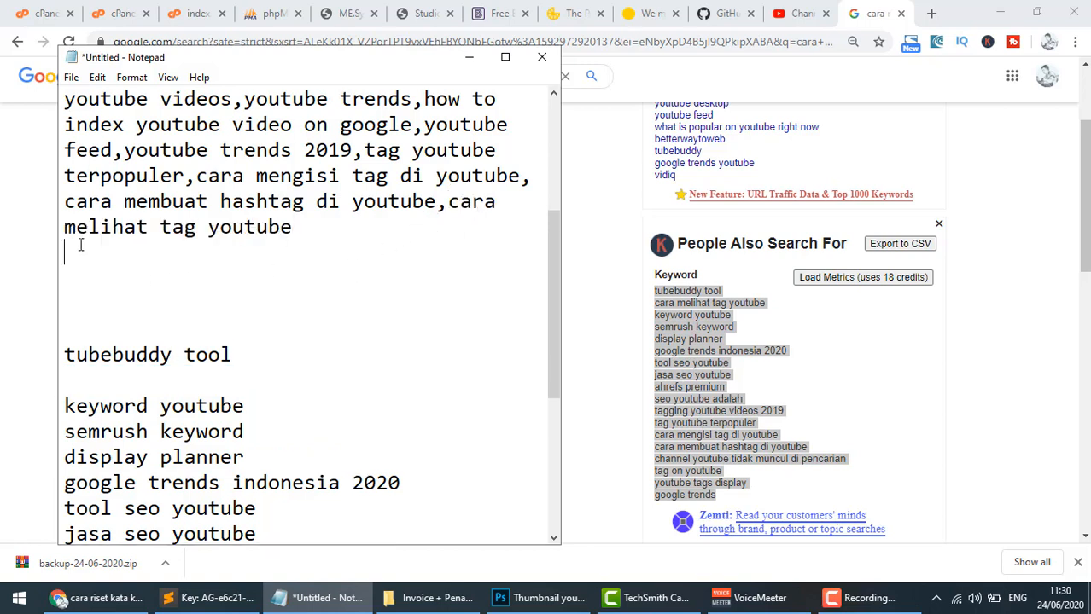
key("ctrl+shift+End")
key("Delete")
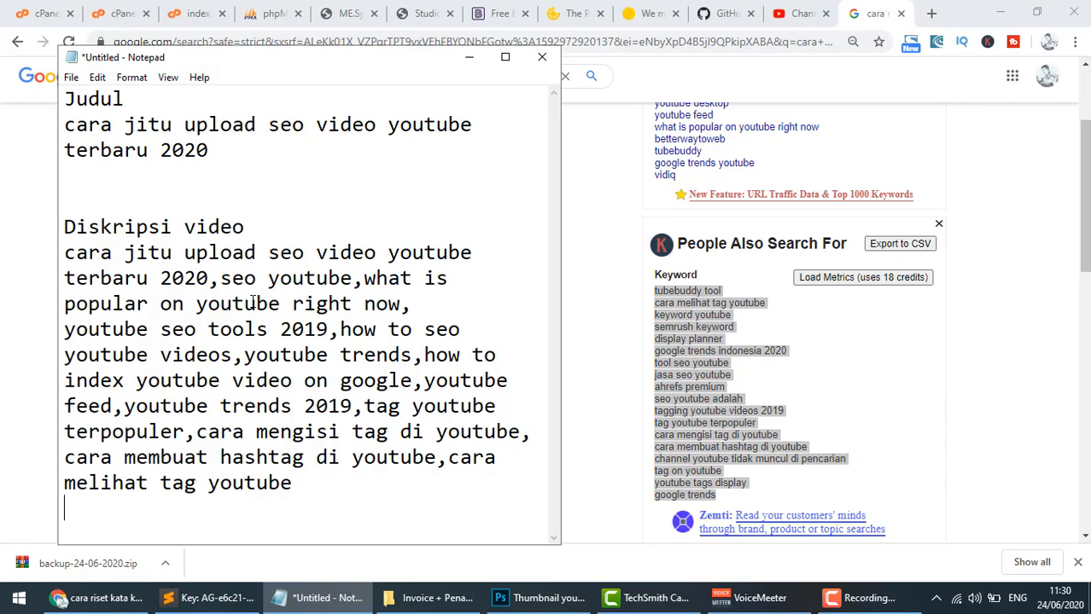
left_click_drag(68, 124, 207, 151)
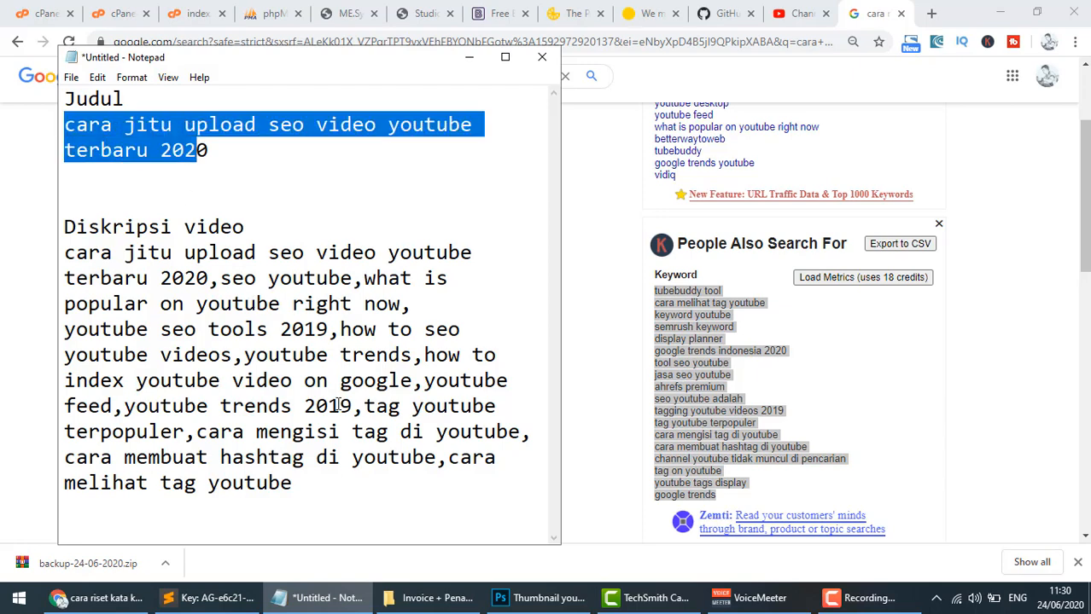
left_click_drag(309, 486, 221, 280)
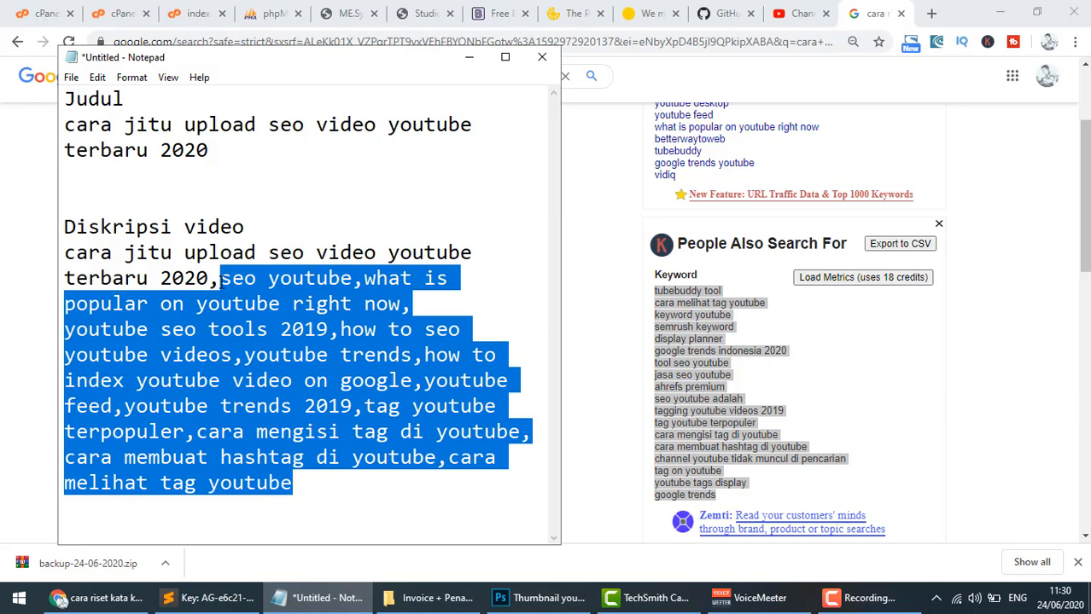
left_click(246, 253)
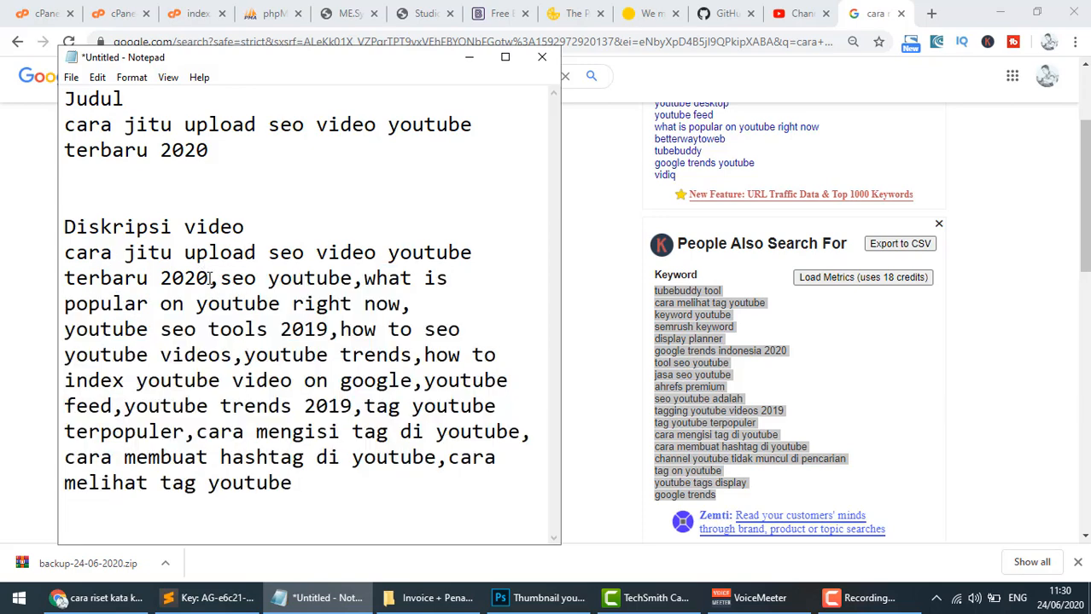
End the description's keywords with a period and paste a copy of "cara jitu upload seo video youtube terbaru 2020" as a new paragraph below
left_click_drag(209, 280, 60, 253)
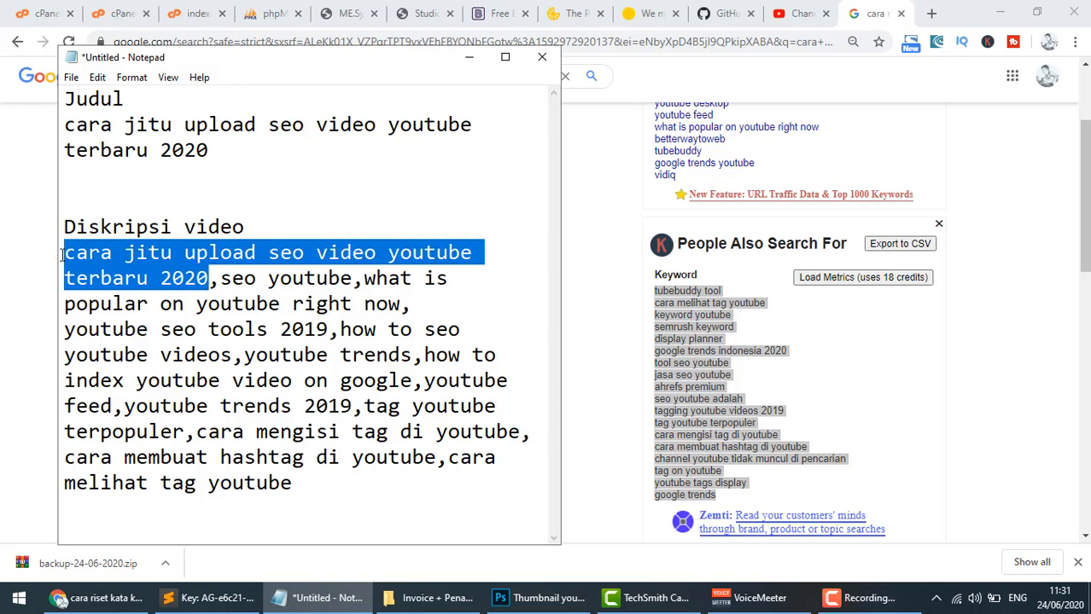
left_click(329, 492)
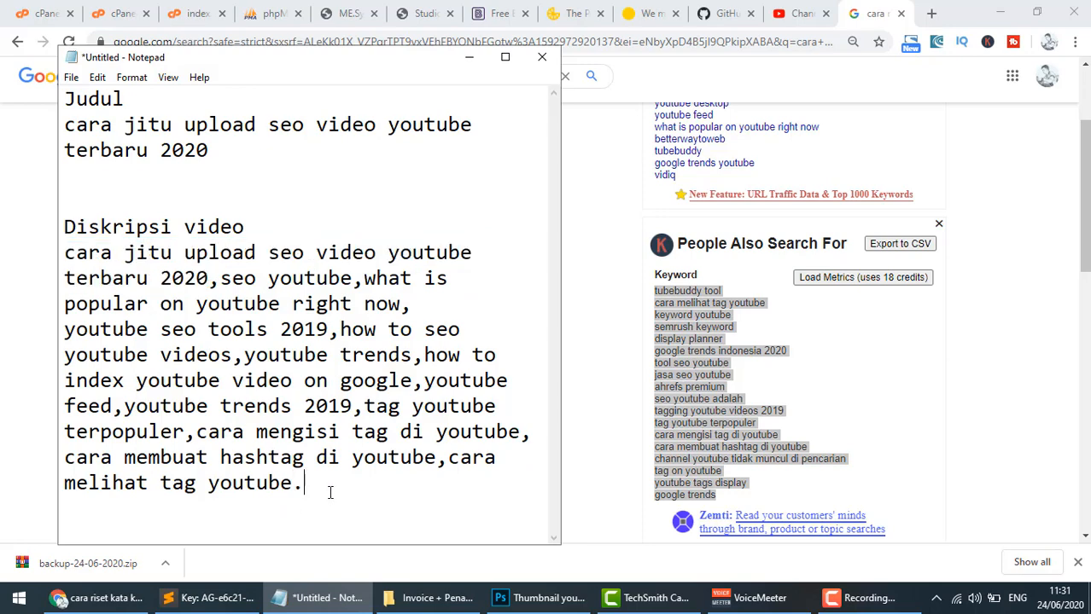
key("Return")
key("Return")
key("ctrl+v")
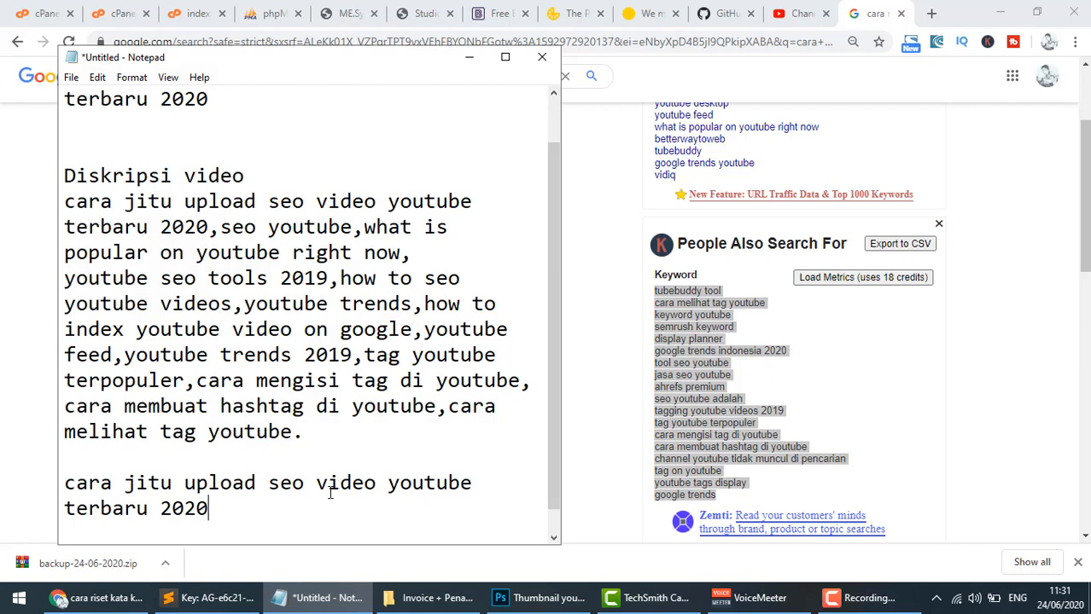
Finish the description's keyword paragraph with "sangat dibutuhkan untuk meningkatkan persaingan di search engine youtube."
type("s")
left_click(340, 433)
type("sangay")
key("BackSpace")
type("t")
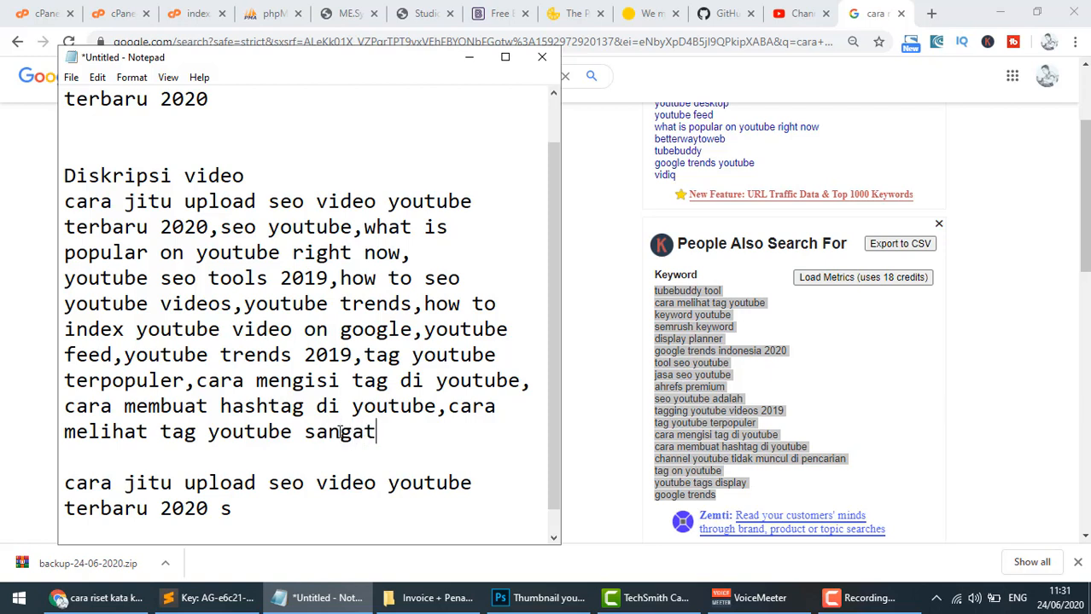
type(" dibutuhkan dan")
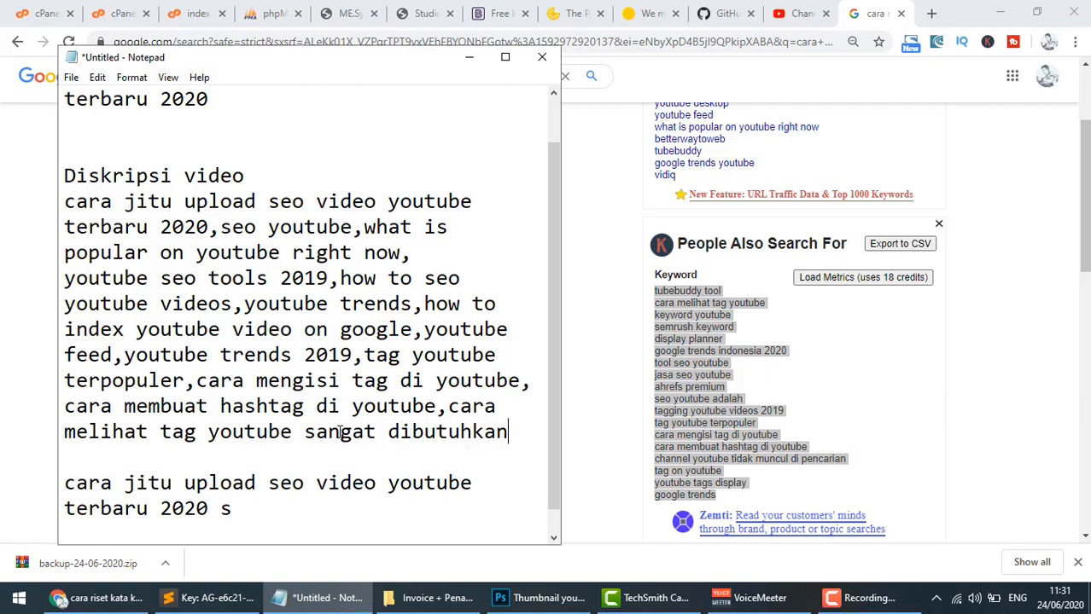
key("BackSpace")
key("BackSpace")
key("BackSpace")
type("unt")
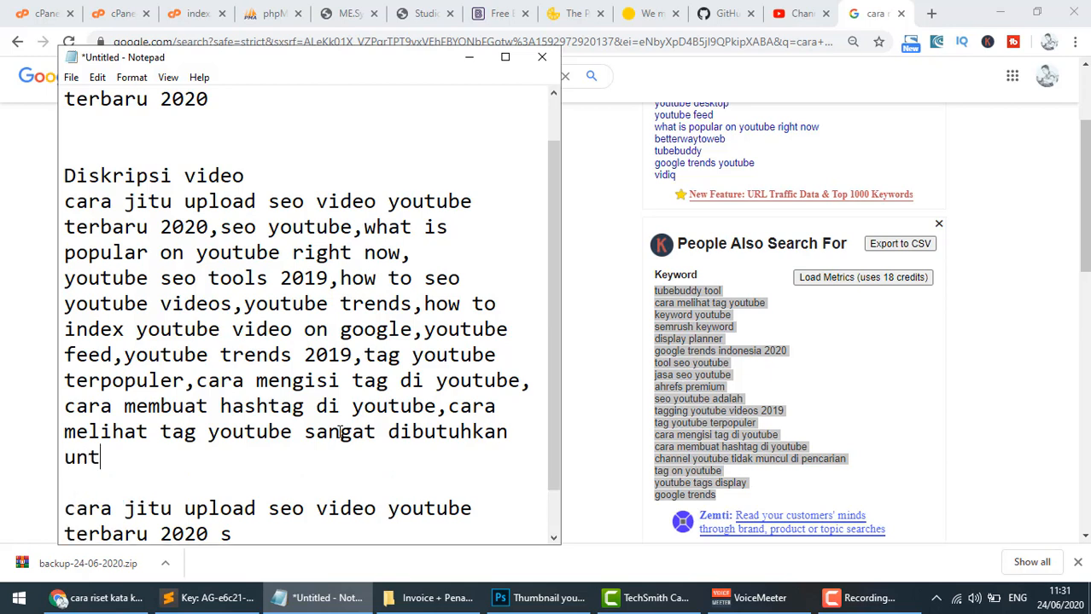
type("uk meningkatk")
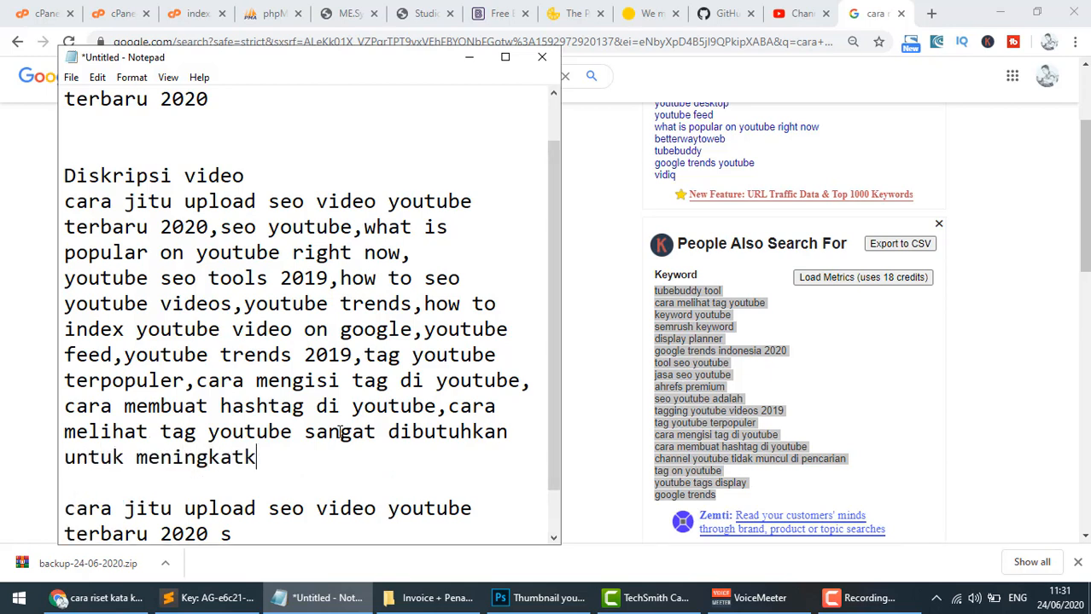
key("BackSpace")
key("BackSpace")
type("tkan per")
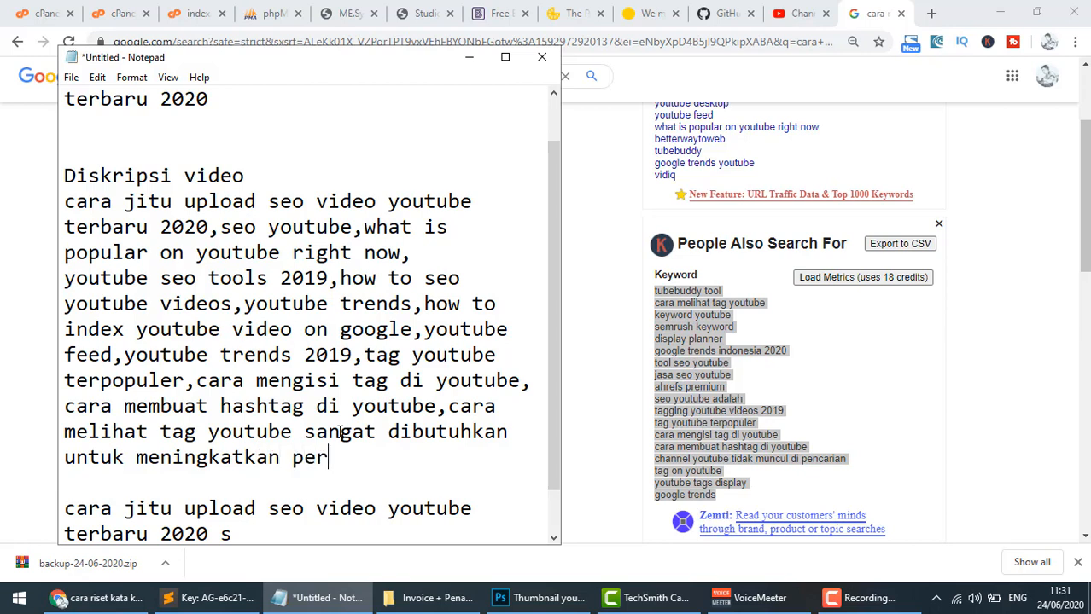
type("saingan di ")
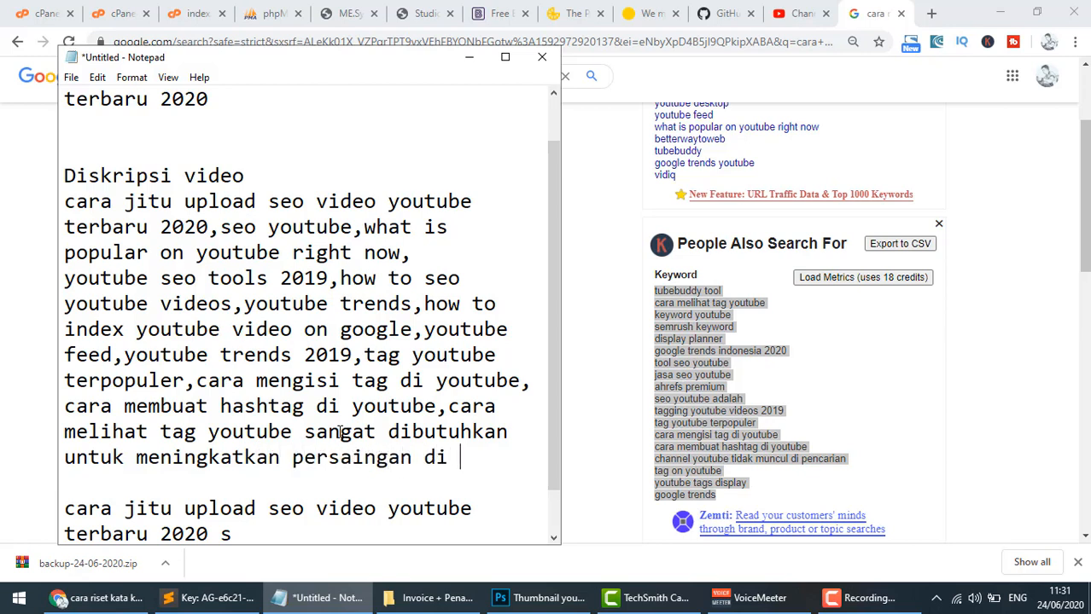
type("search engi")
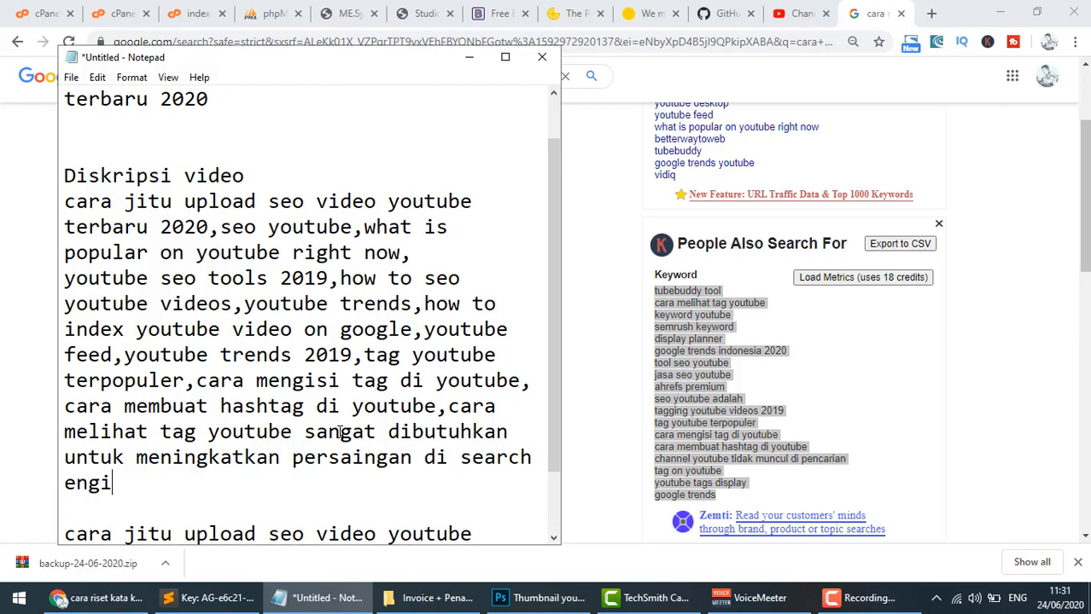
type("ne youtube.")
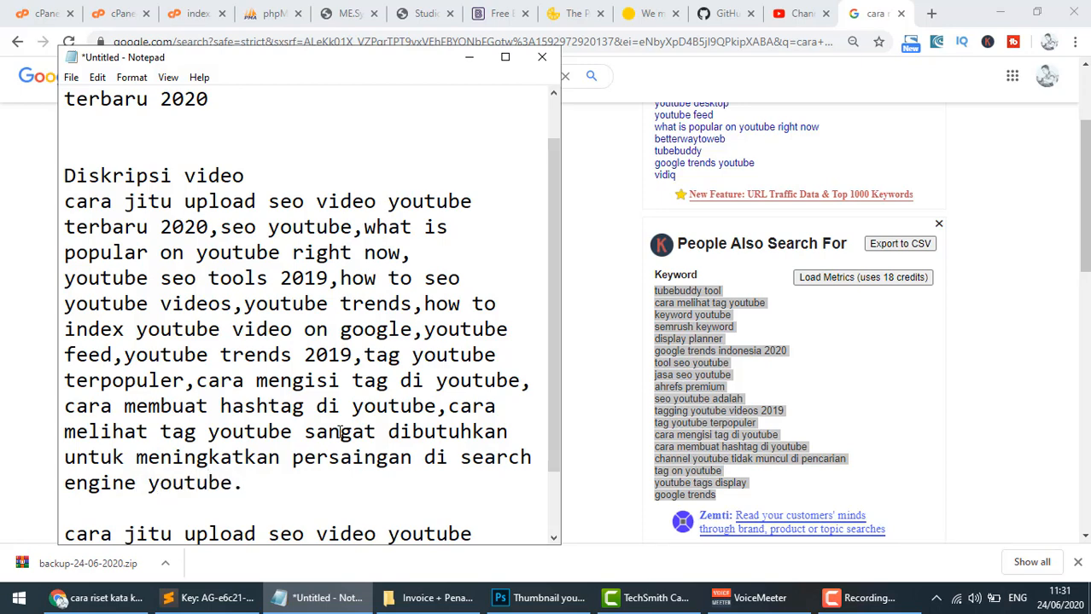
Replace the stray "s" ending the second description paragraph with "wajib dipahami dan di mengerti khususnya untuk youtuber pemula."
scroll(339, 435, "down", 1)
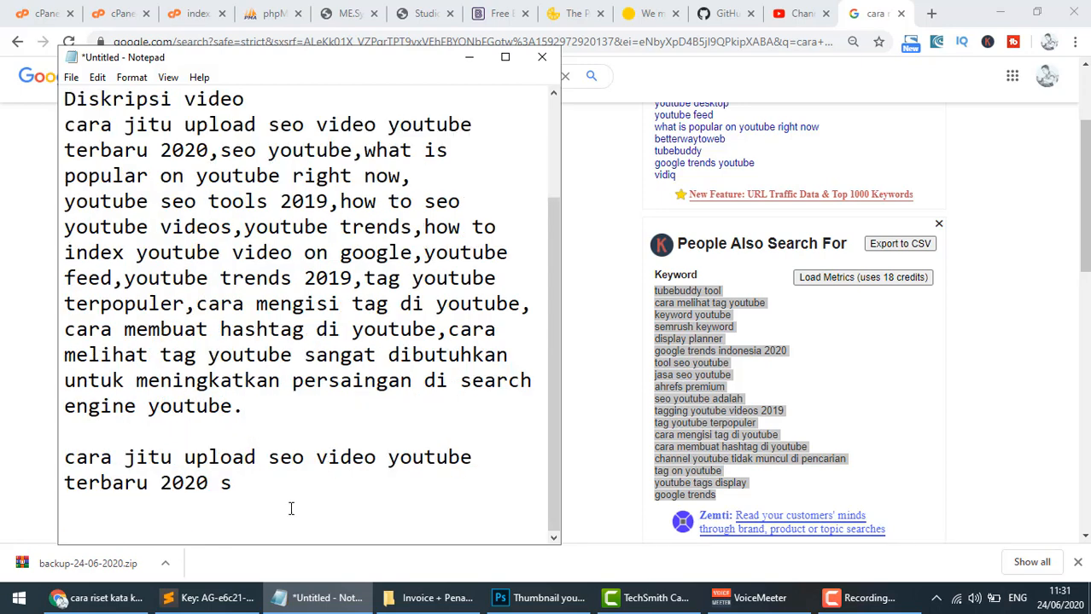
left_click(268, 480)
key("BackSpace")
type("wajib dipahami ")
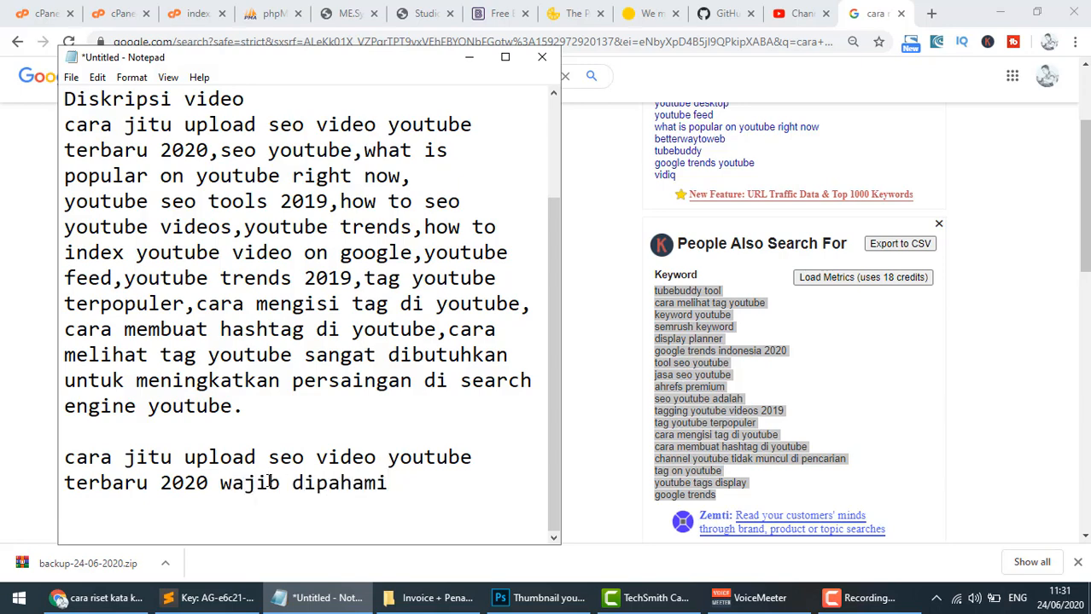
type("dan di m")
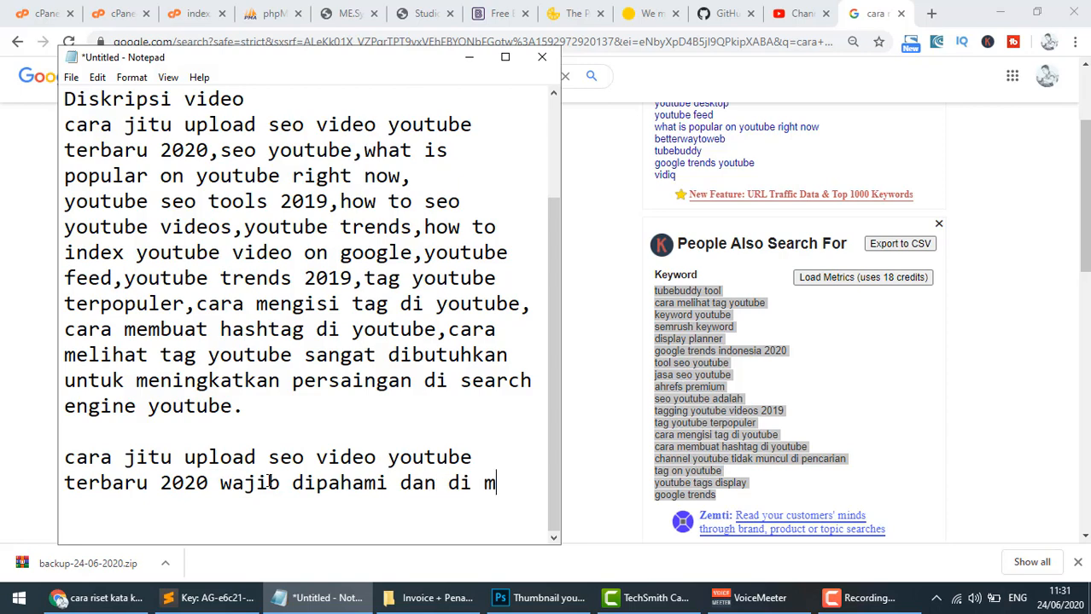
type("engerti ")
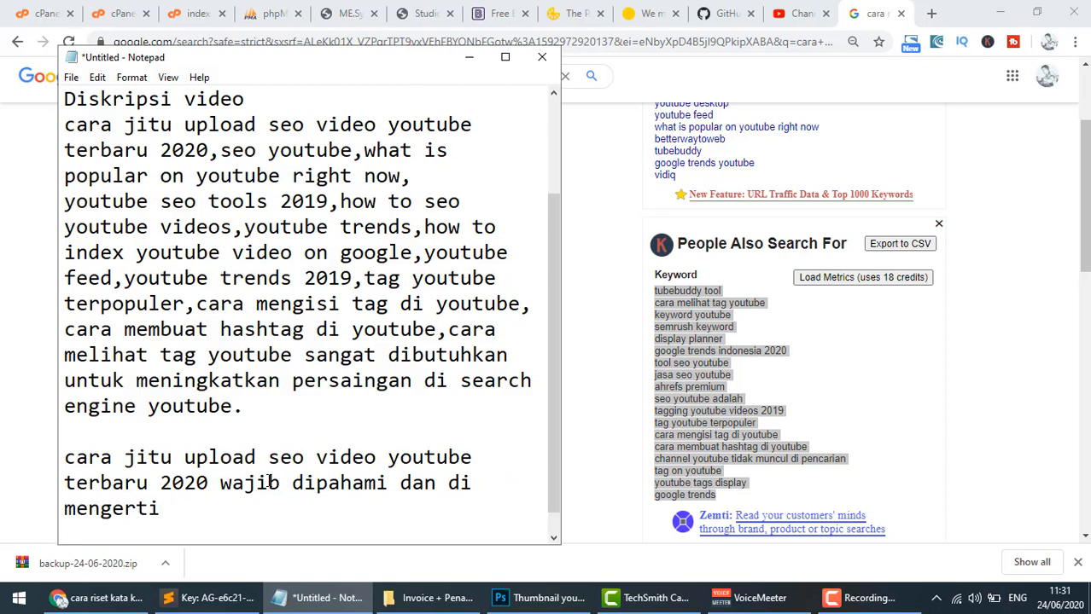
type("khususnya u")
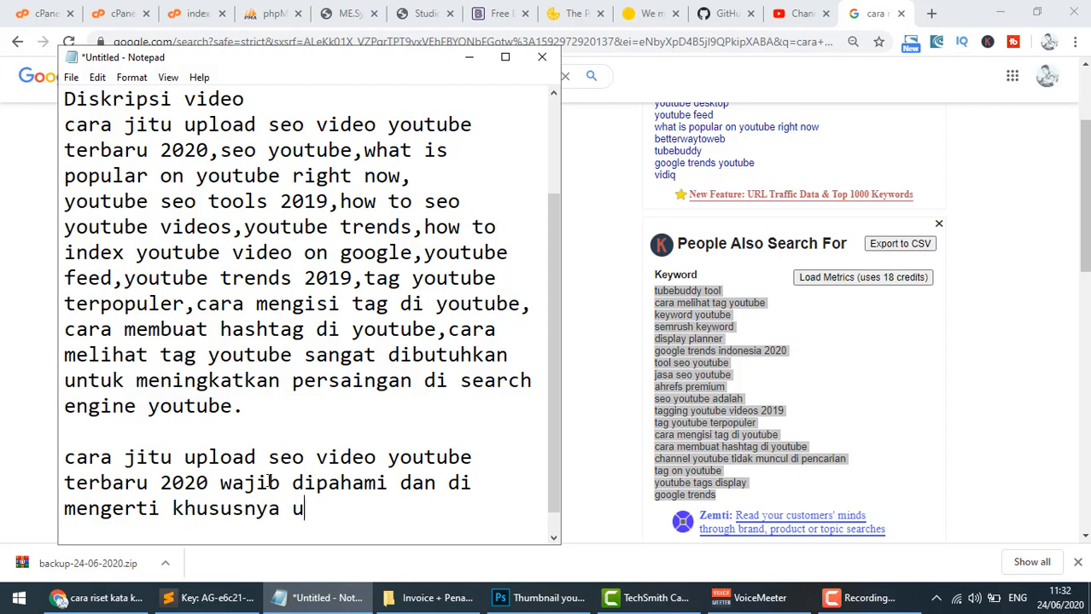
type("ntuk youtube")
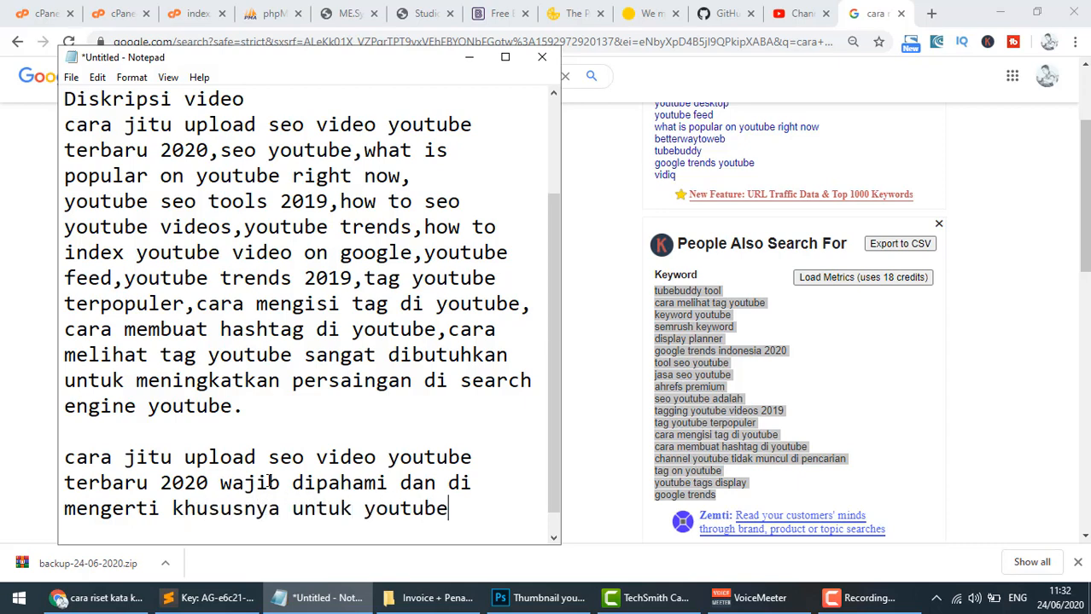
type("r pemula ")
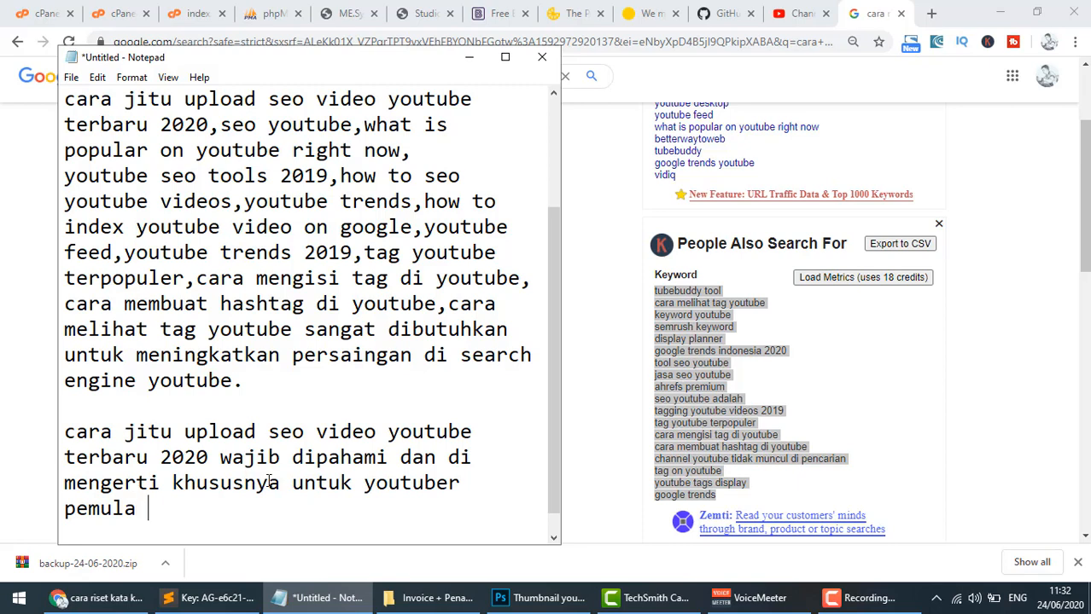
type("dalam")
key("BackSpace")
type("lam")
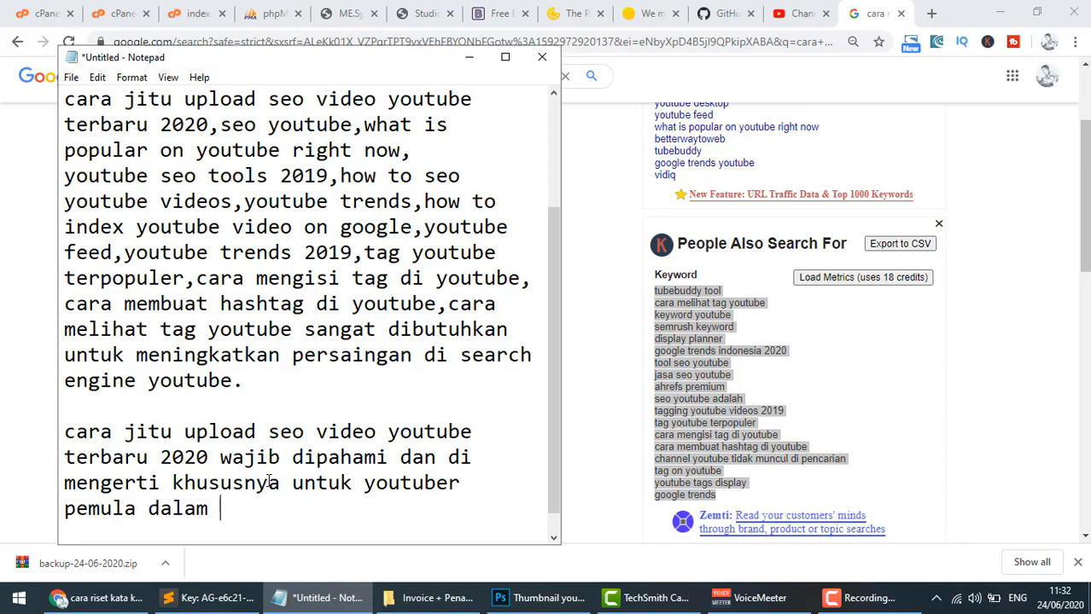
key("BackSpace")
key("BackSpace")
key("BackSpace")
key("BackSpace")
key("BackSpace")
key("BackSpace")
key("BackSpace")
type(".")
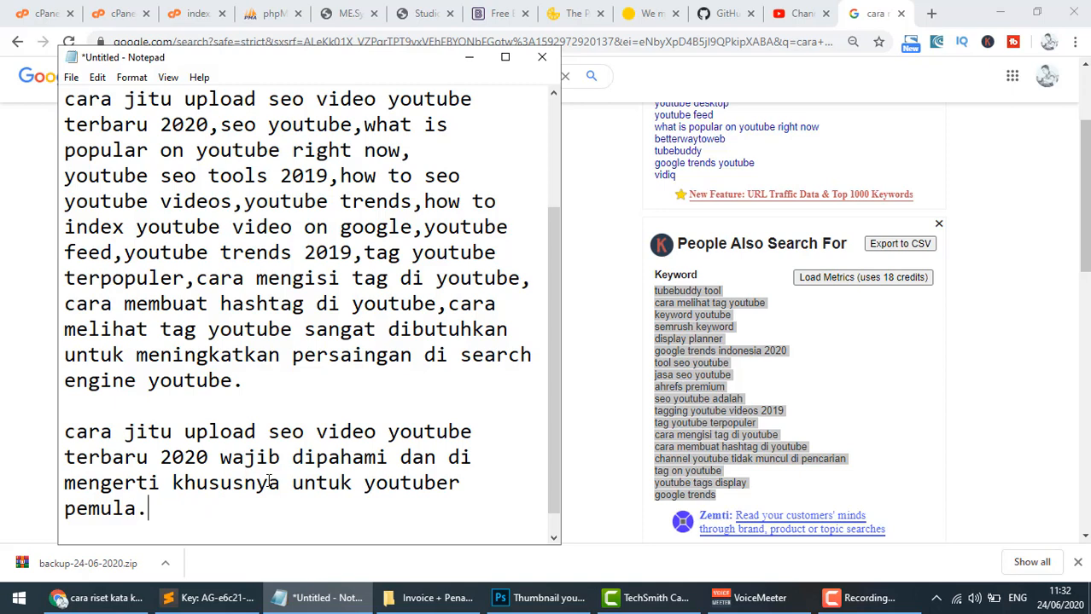
Switch to YouTube Studio in the browser, close the Keyword Explorer and start a new video upload
left_click(802, 18)
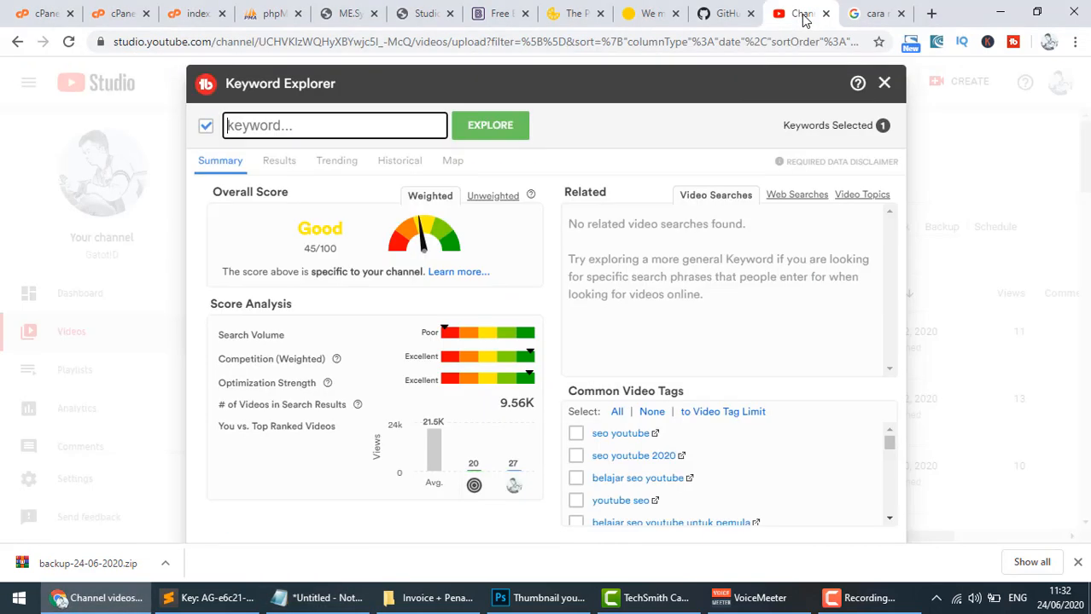
left_click(887, 91)
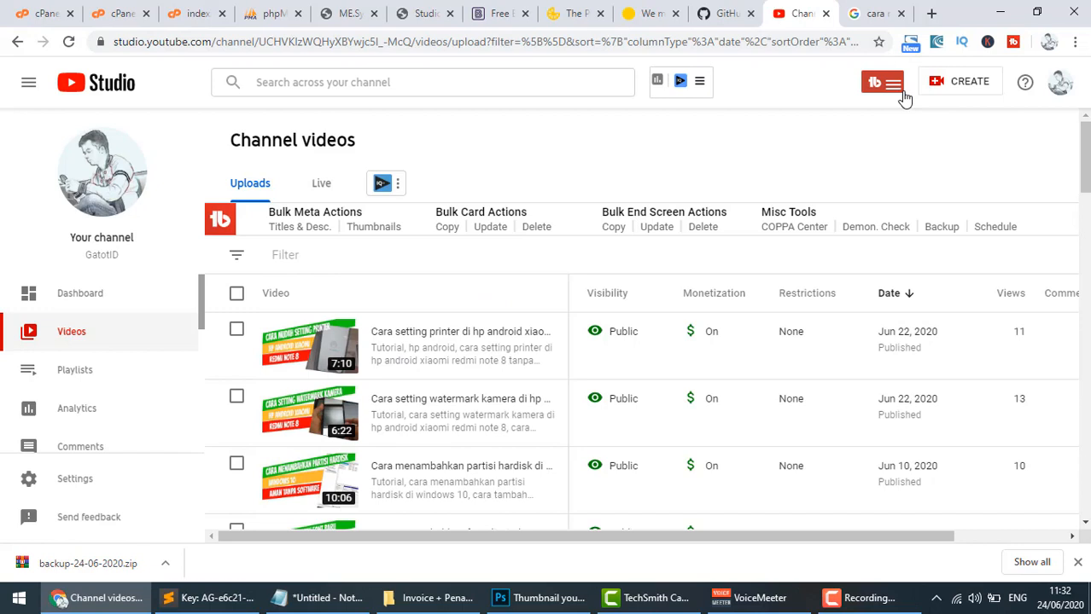
left_click(969, 86)
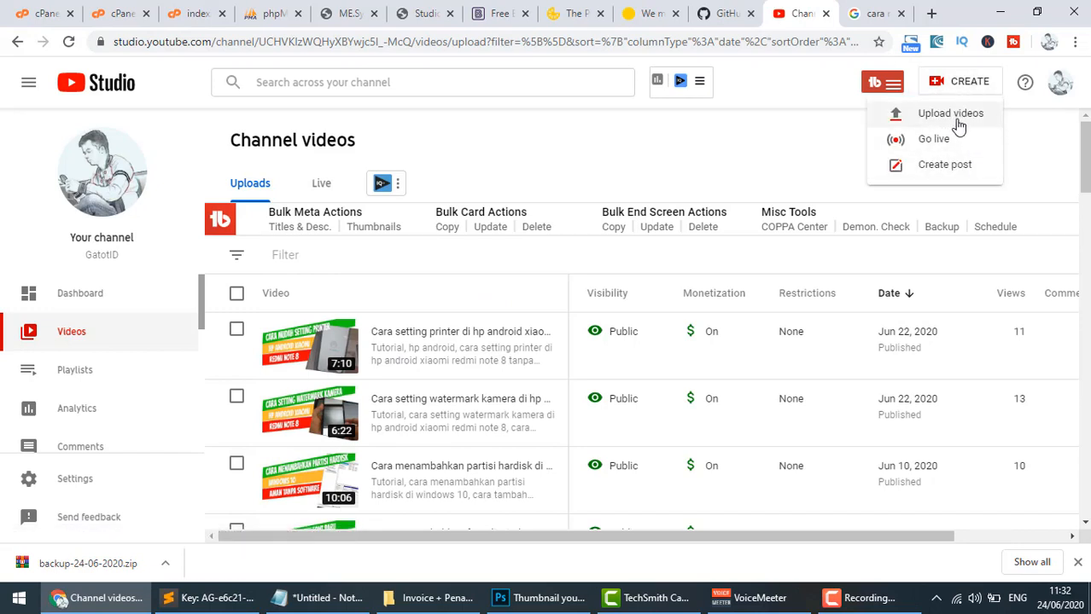
left_click(954, 116)
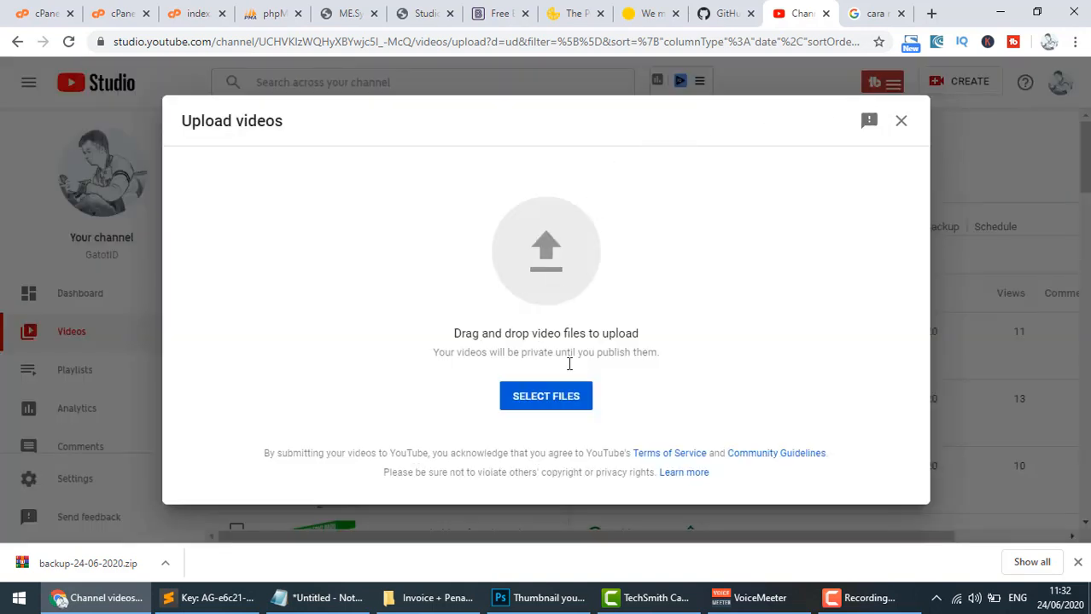
Upload the MP4 from the "cara jitu upload seo video youtube terbaru 2020" folder inside Documents > Camtasia
left_click(239, 186)
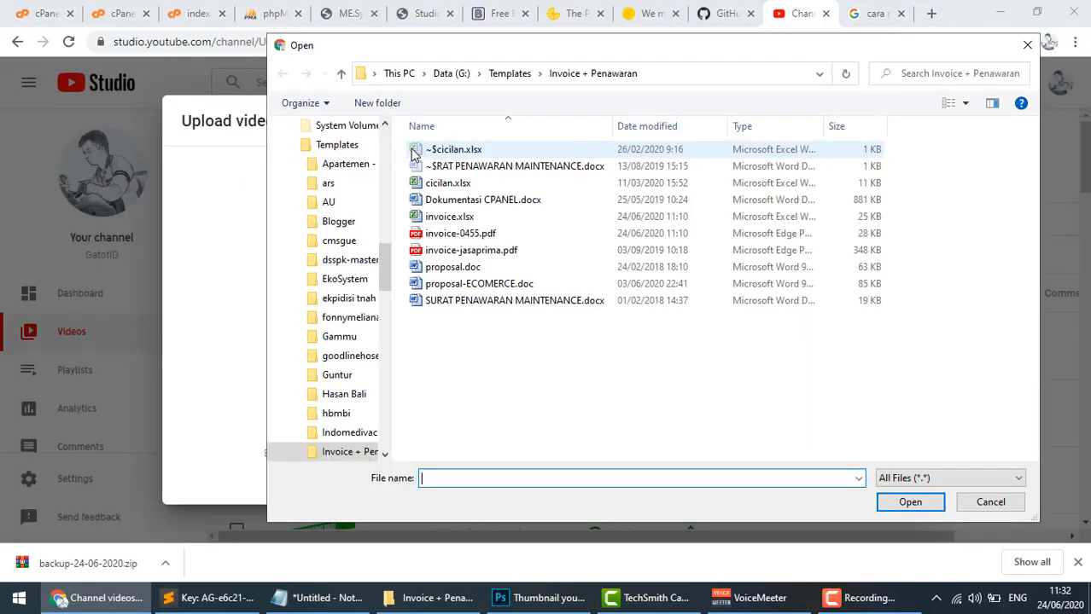
left_click(443, 75)
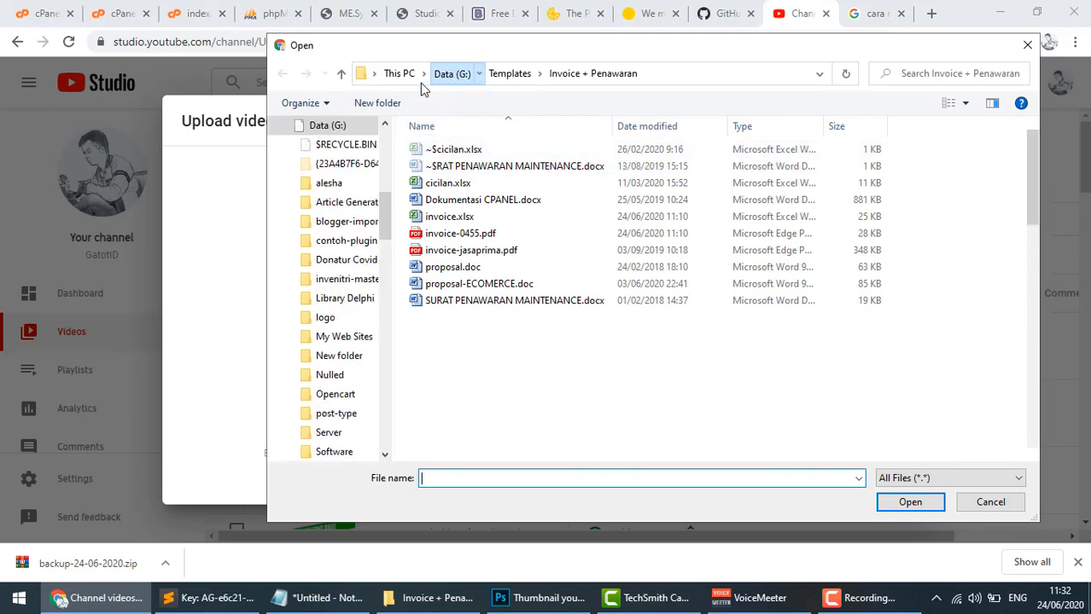
scroll(342, 158, "up", 2)
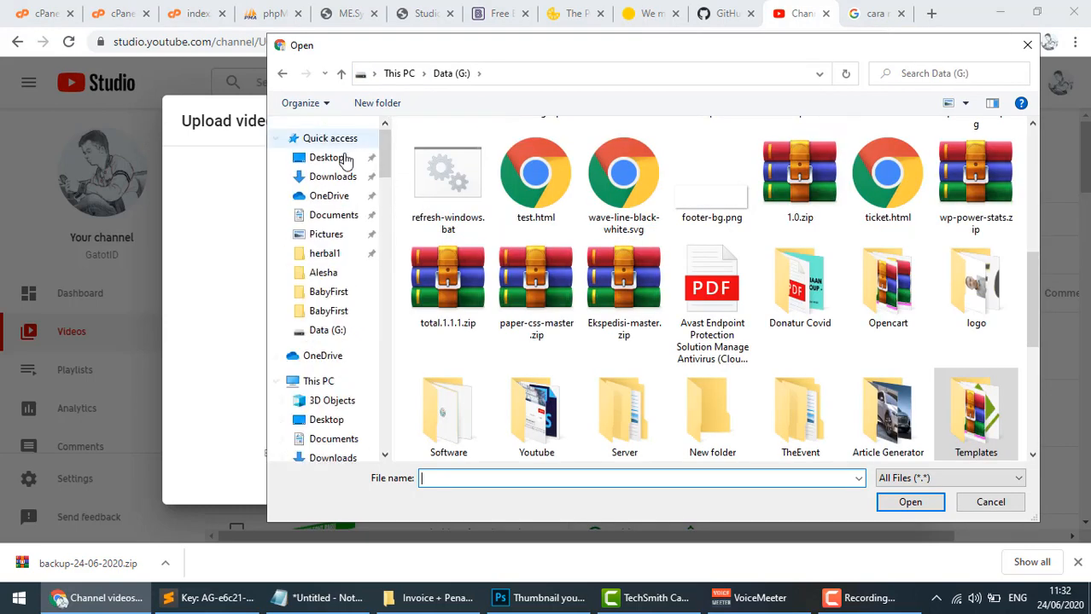
left_click(336, 217)
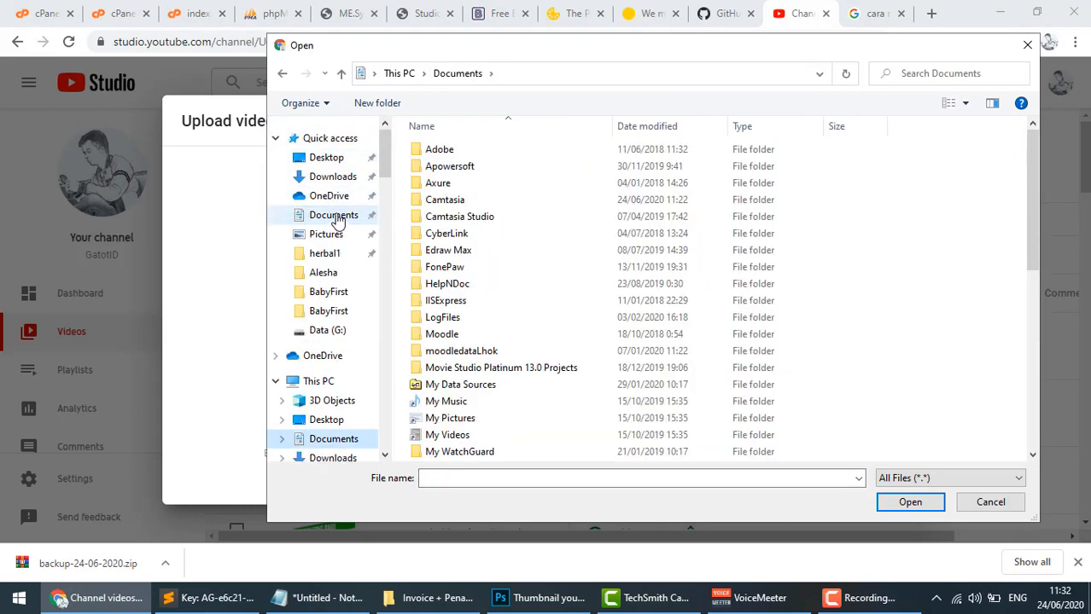
double_click(440, 200)
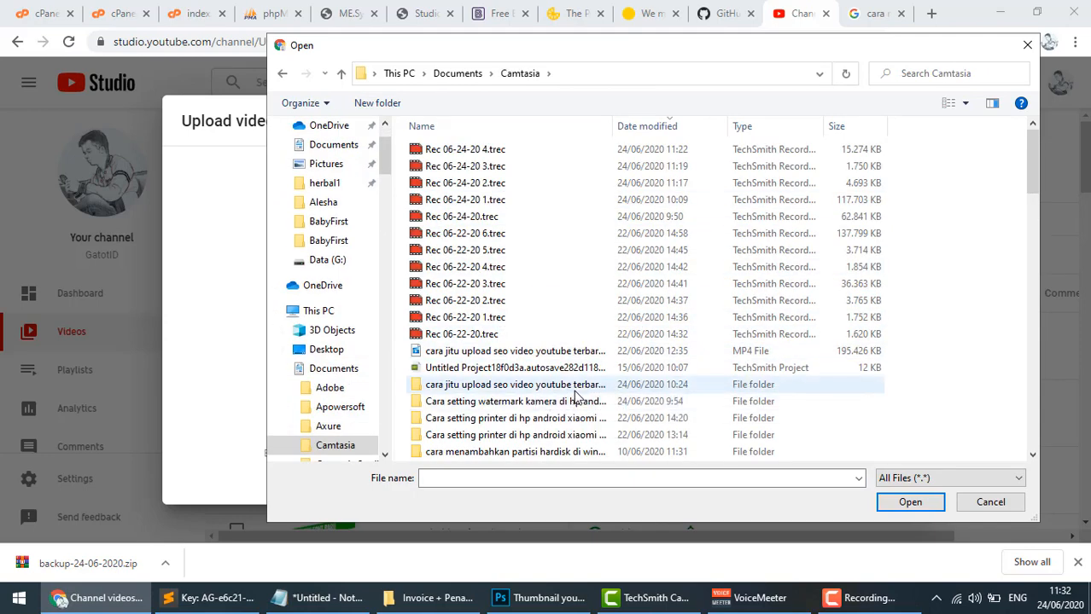
double_click(504, 384)
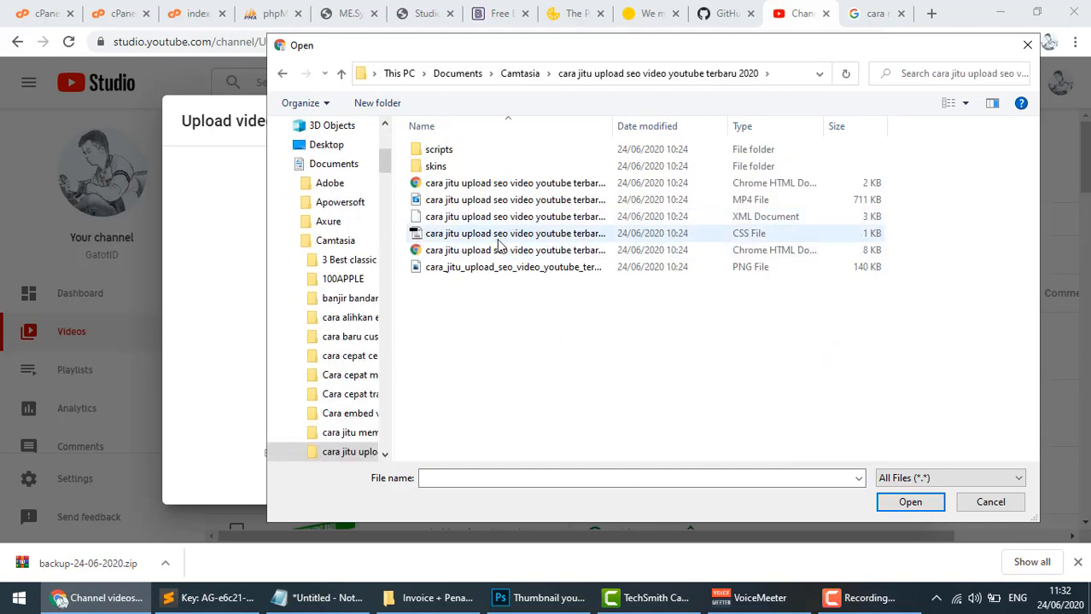
double_click(521, 202)
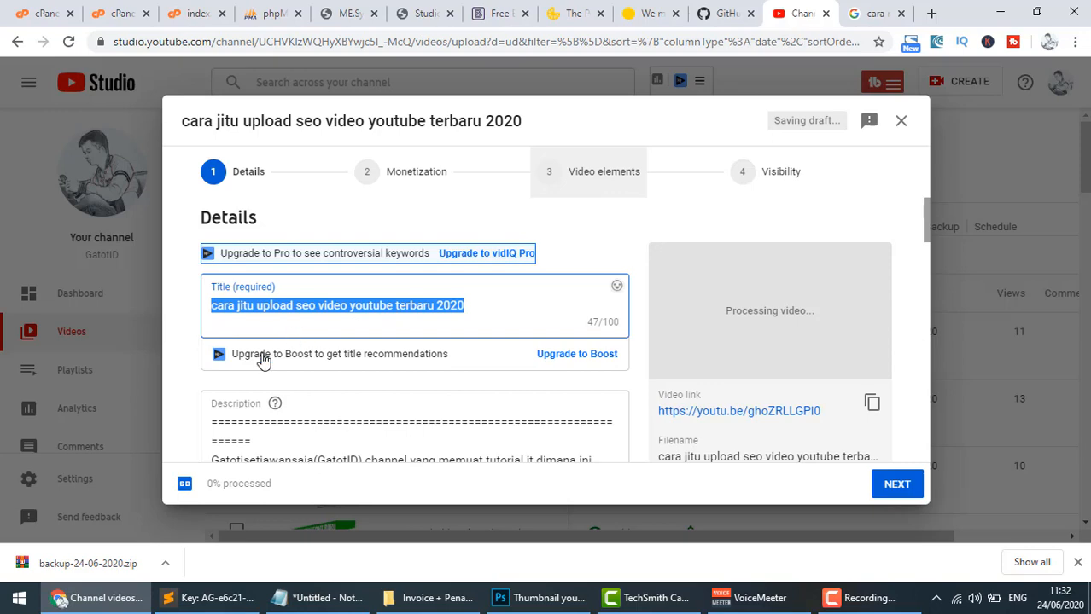
Copy both description paragraphs from Notepad and paste them into the video's Description, above the line of equals signs
left_click(310, 603)
scroll(247, 224, "up", 2)
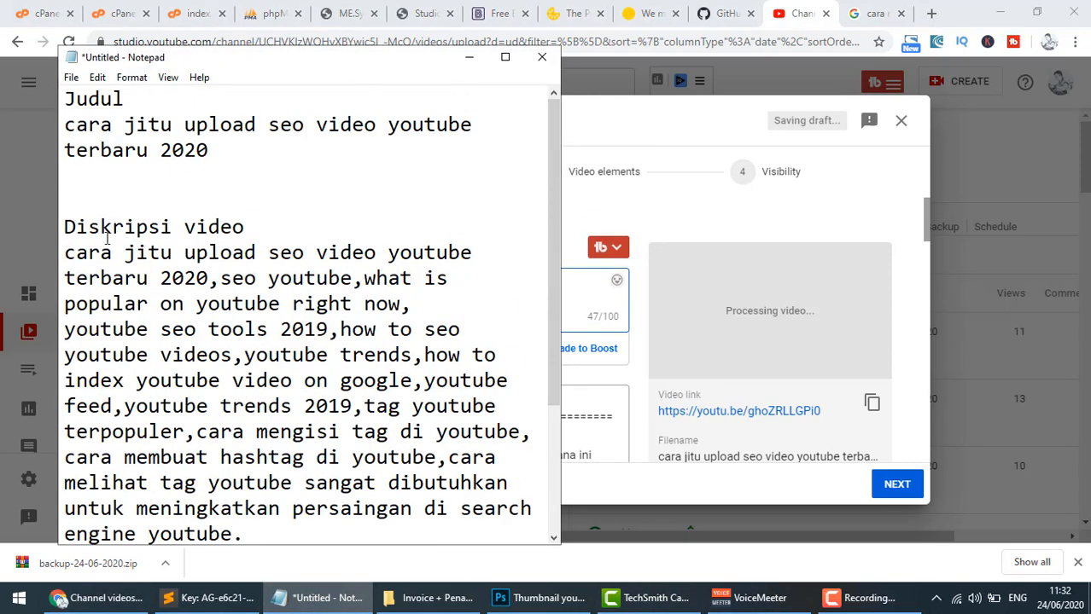
left_click_drag(64, 252, 337, 555)
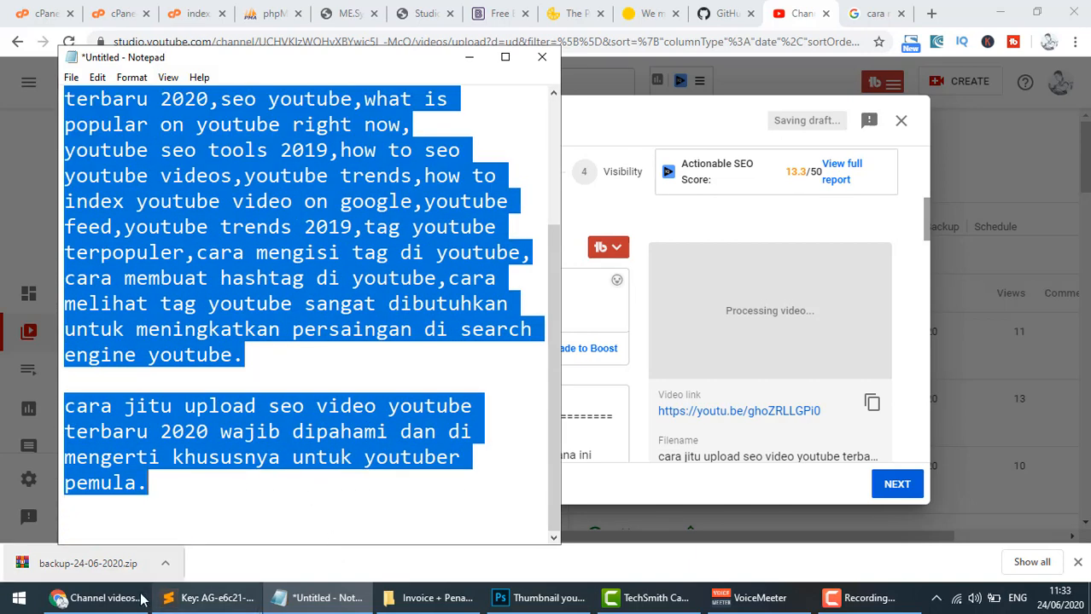
left_click(98, 598)
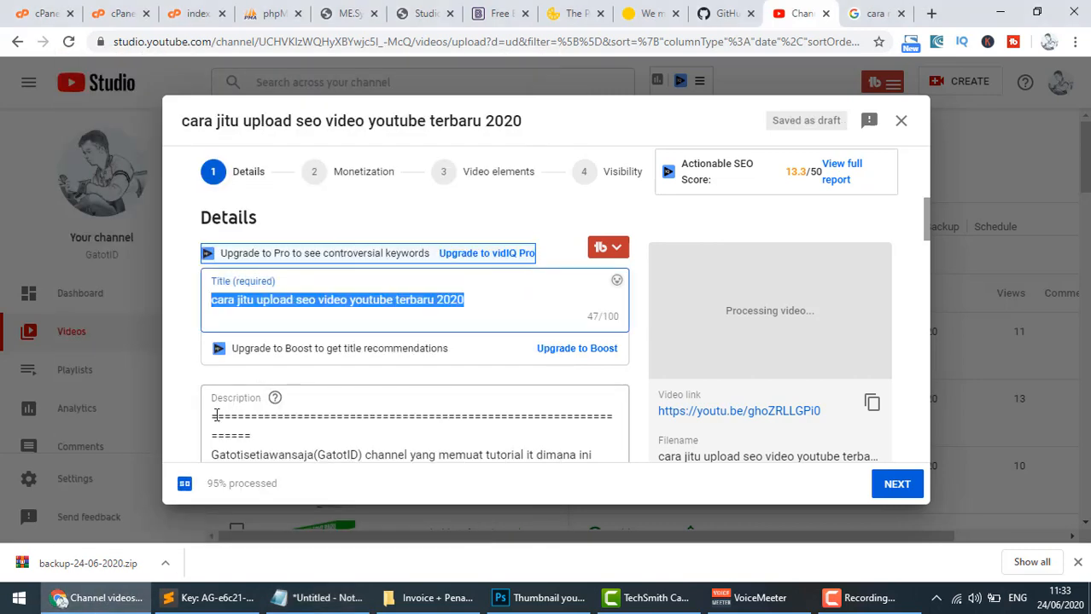
left_click(220, 416)
key("Return")
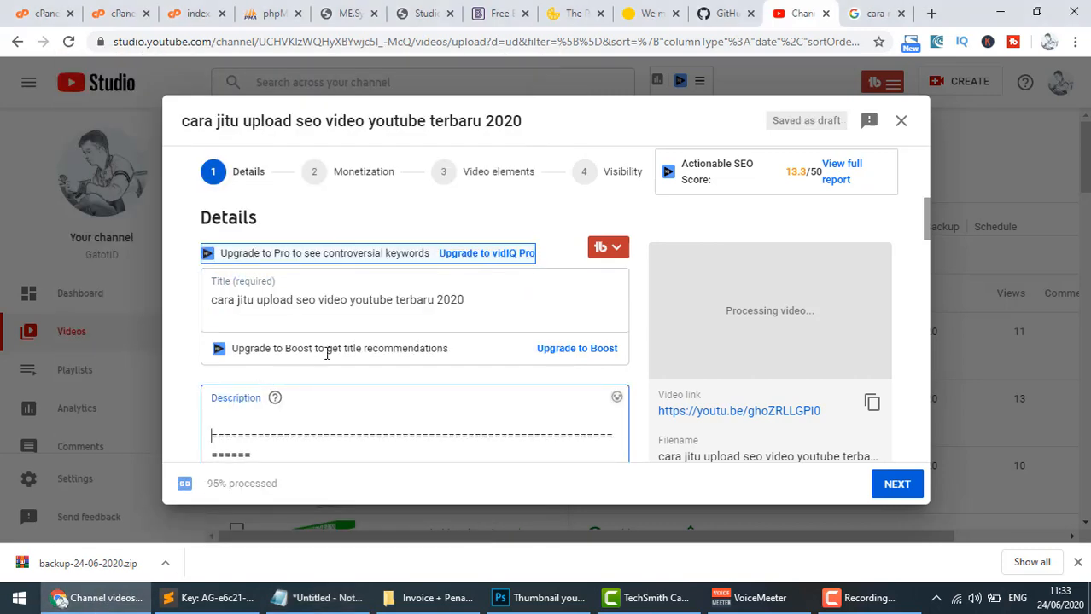
key("ctrl+v")
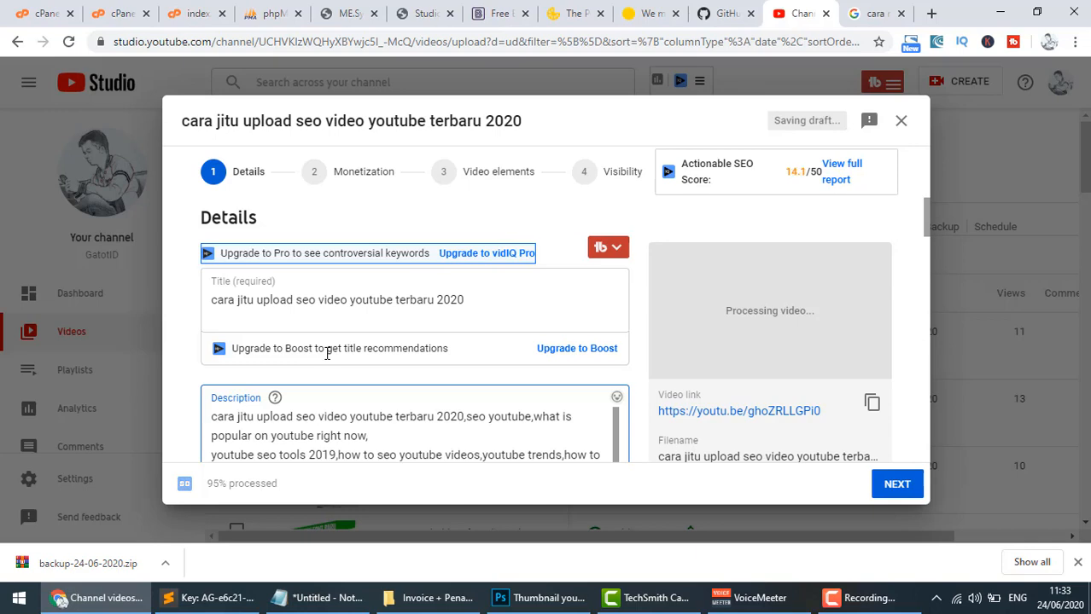
scroll(644, 374, "down", 1)
scroll(631, 367, "down", 3)
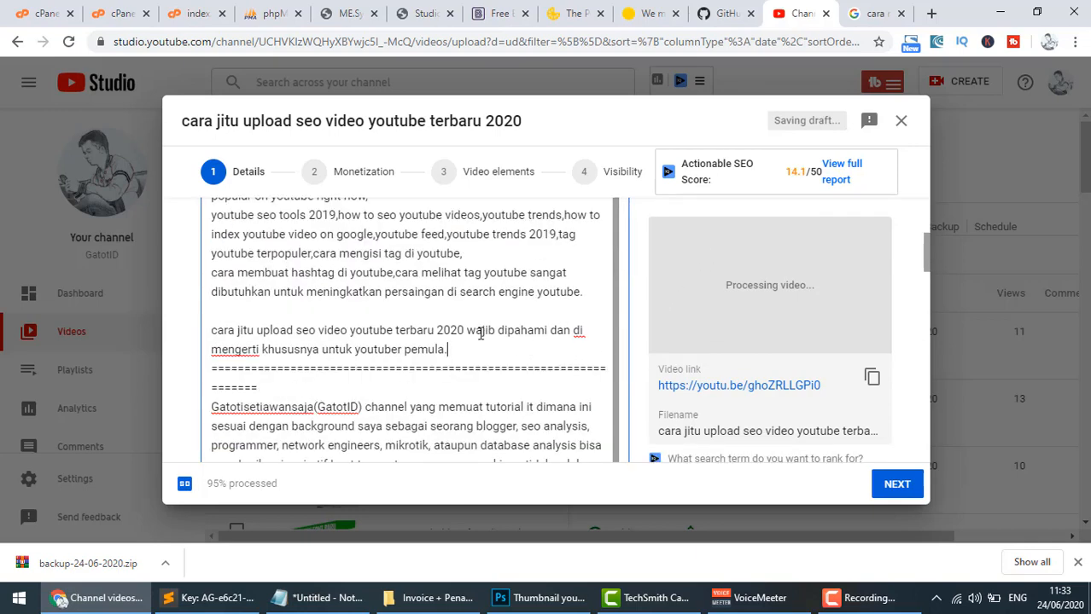
scroll(461, 337, "up", 4)
left_click(212, 336)
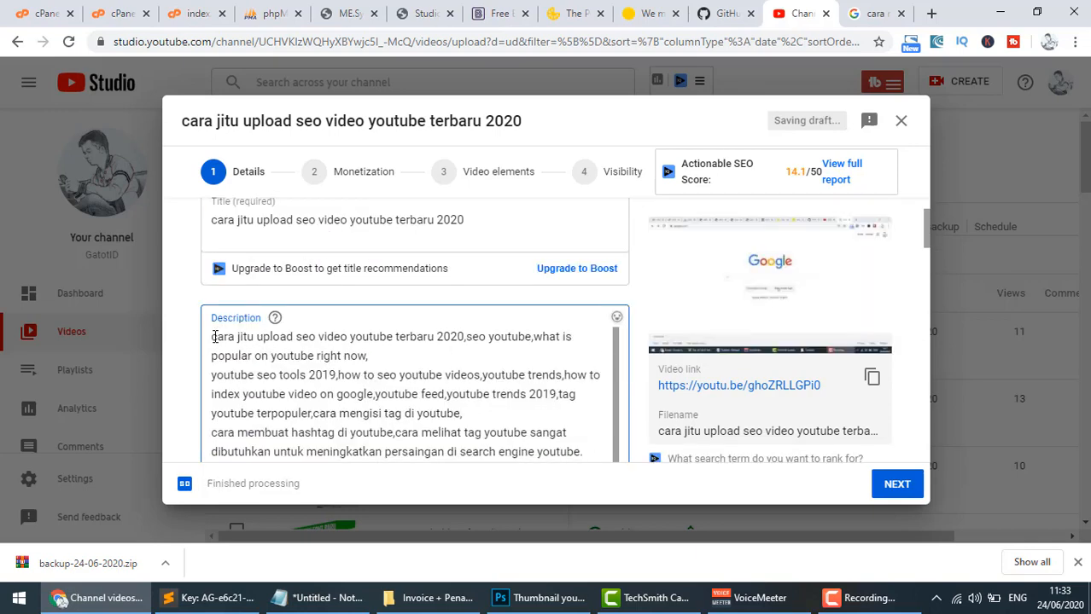
Add "Tutorial, " with a capital T at the very beginning of the video's description
type("tutori")
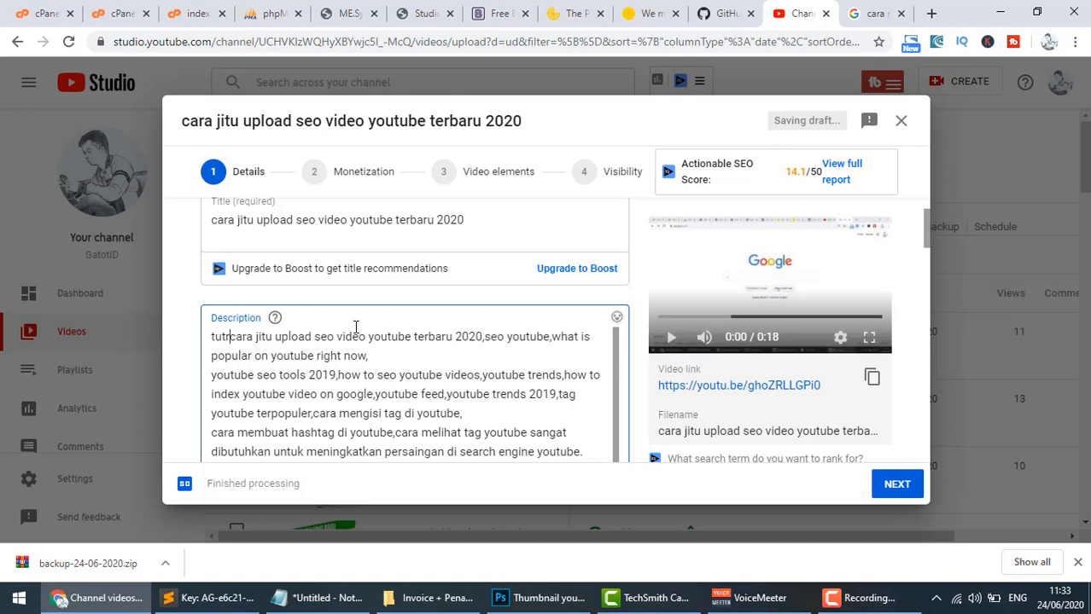
type("al")
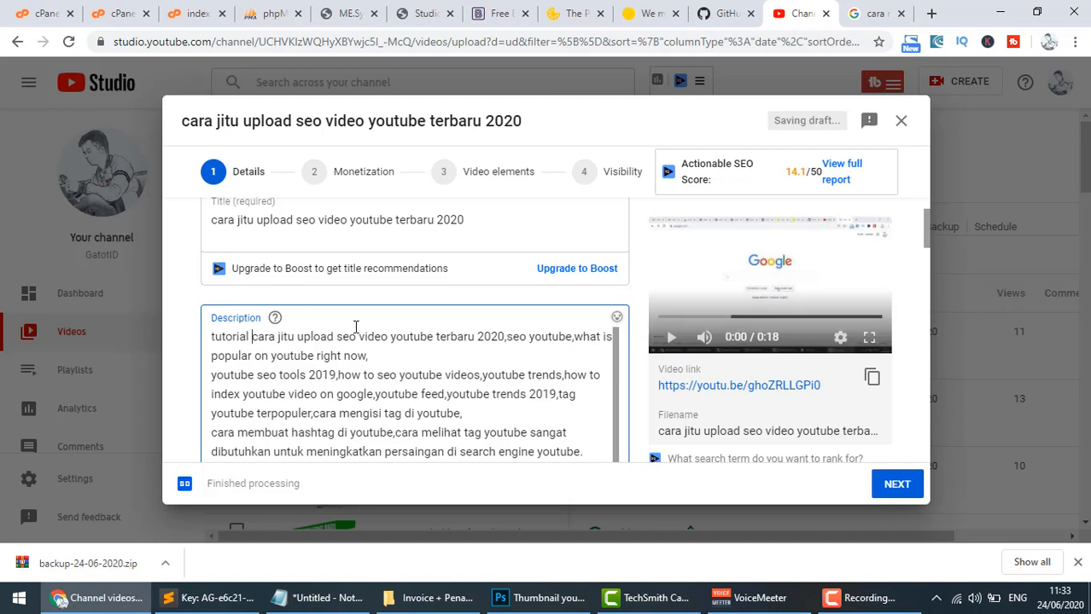
key("BackSpace")
type(",")
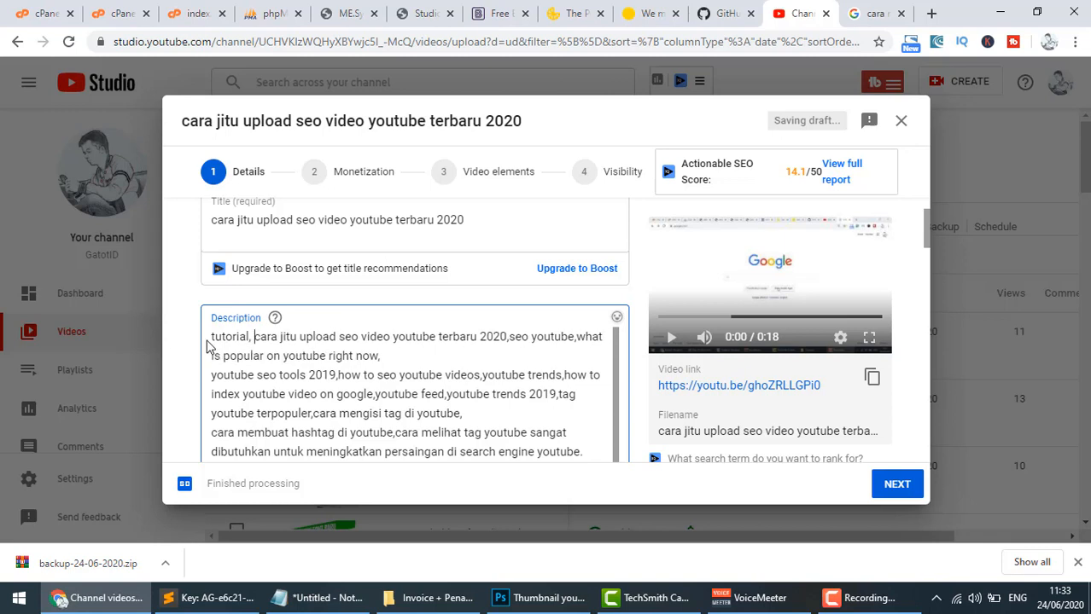
left_click_drag(217, 338, 211, 343)
type("T")
Add the hashtags "#katakunci #seo #youtube" at the end of the description, separated from the Twitter link by a blank line
scroll(299, 359, "down", 1)
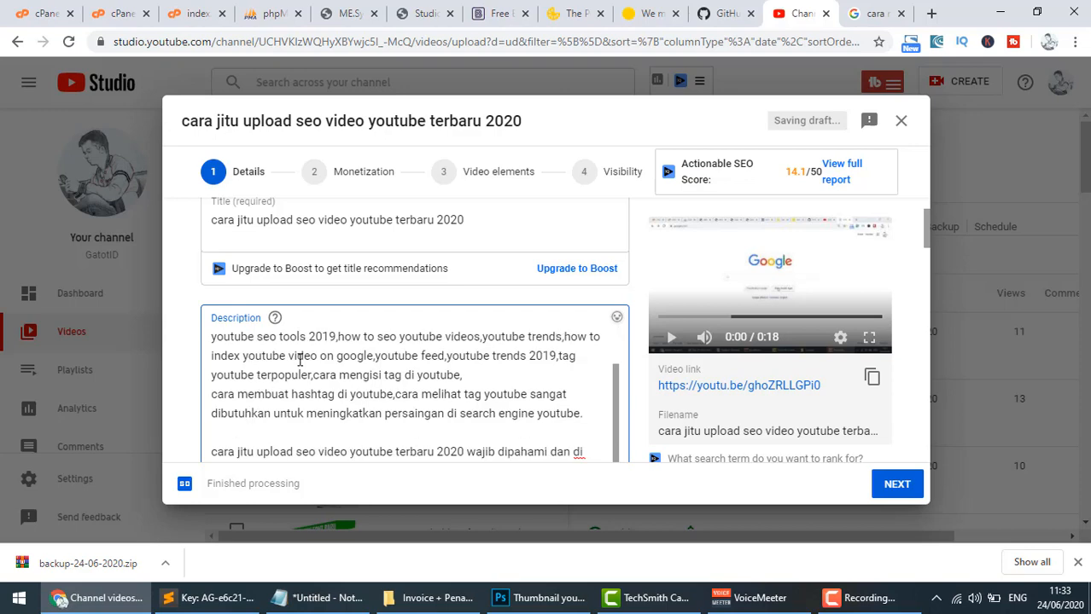
scroll(574, 412, "down", 3)
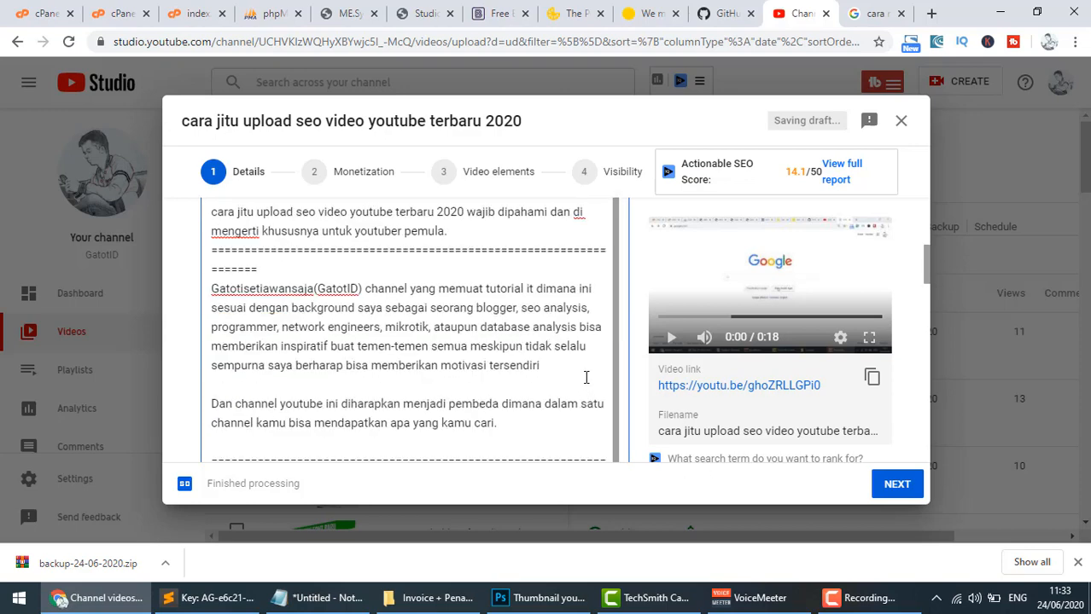
scroll(447, 372, "down", 10)
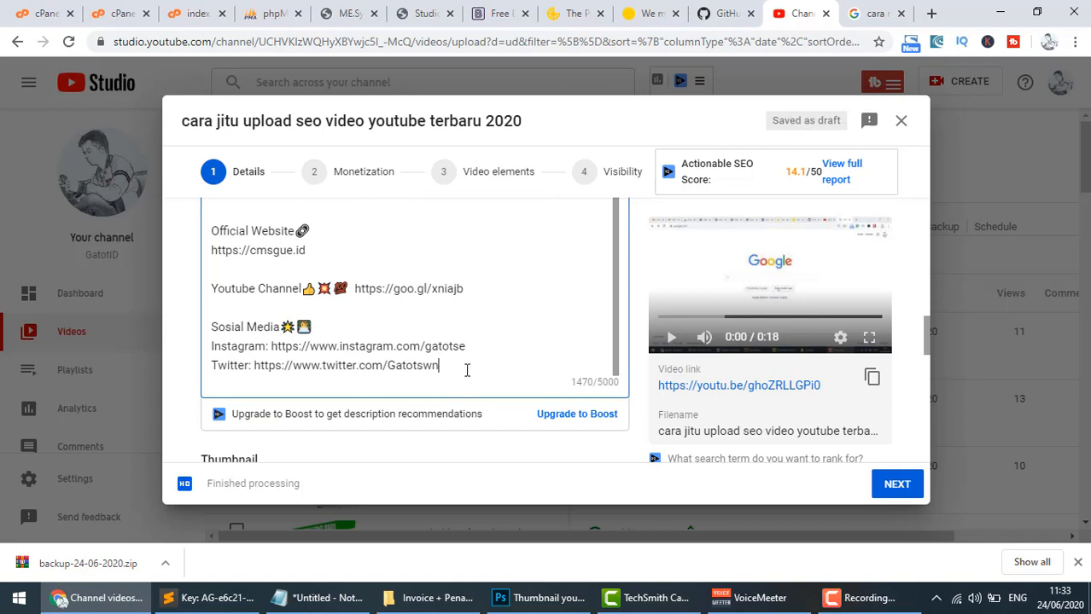
key("Return")
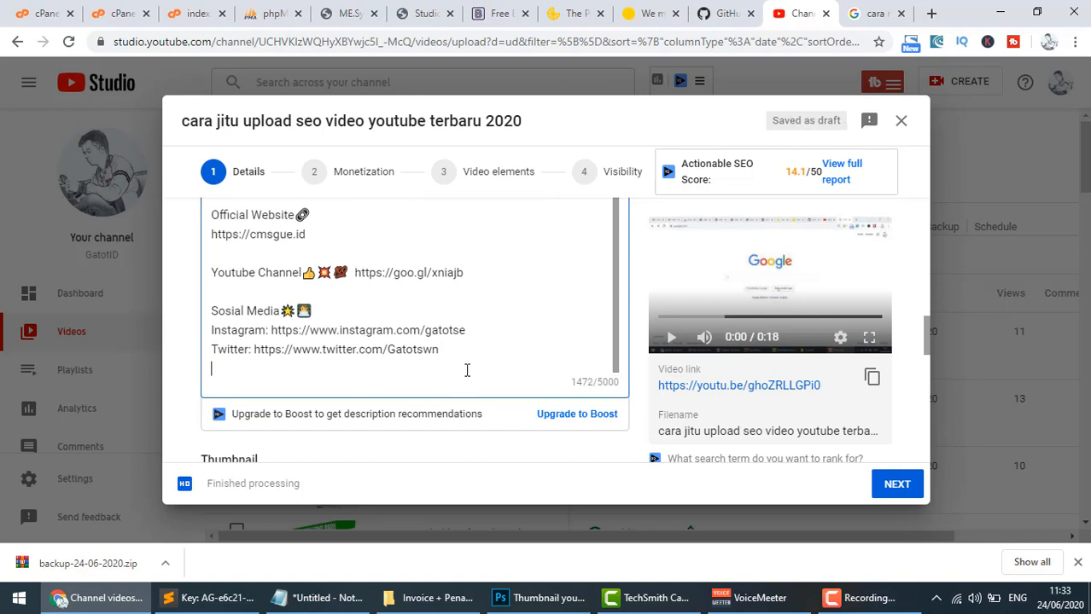
key("Return")
type("#")
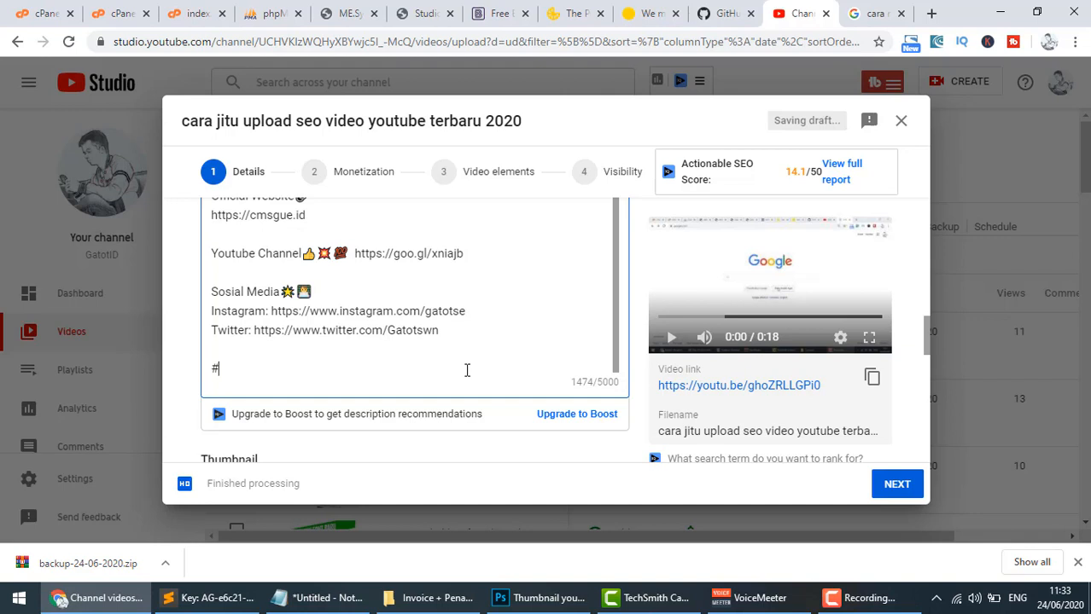
type("katakunci #seo")
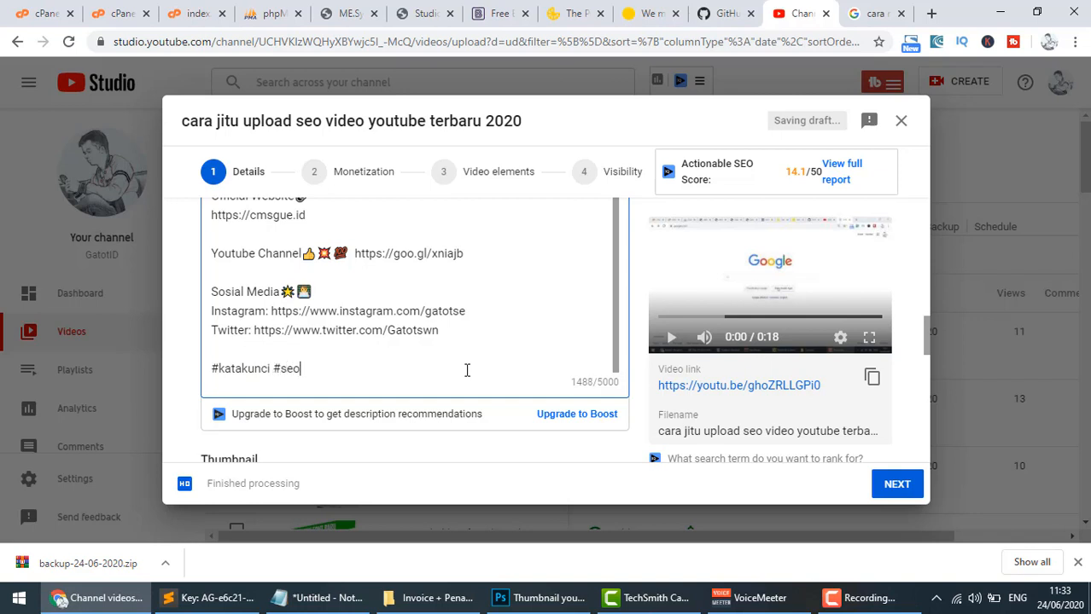
type(" #")
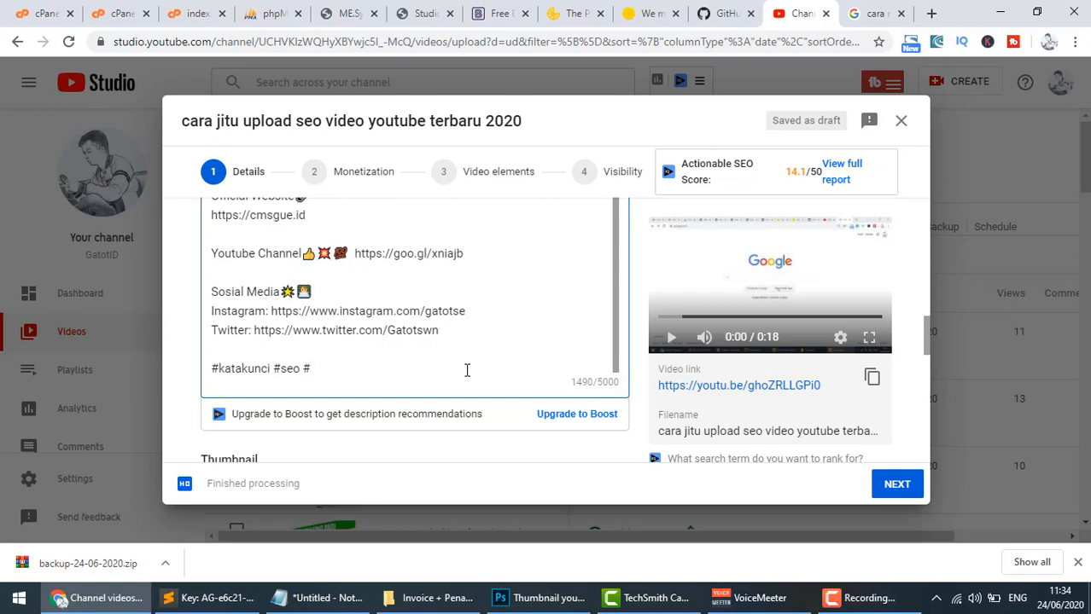
type("youtube")
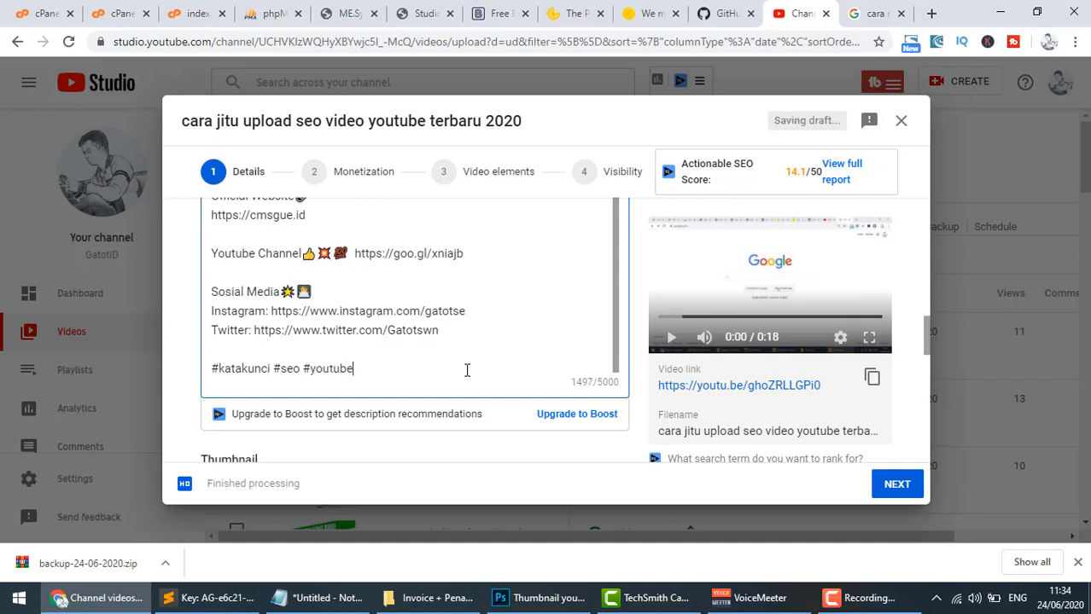
Capture the upload dialog's Thumbnail section as a screenshot and paste it into the thumbnail document in Photoshop, committing the "2020" text first
scroll(175, 383, "down", 3)
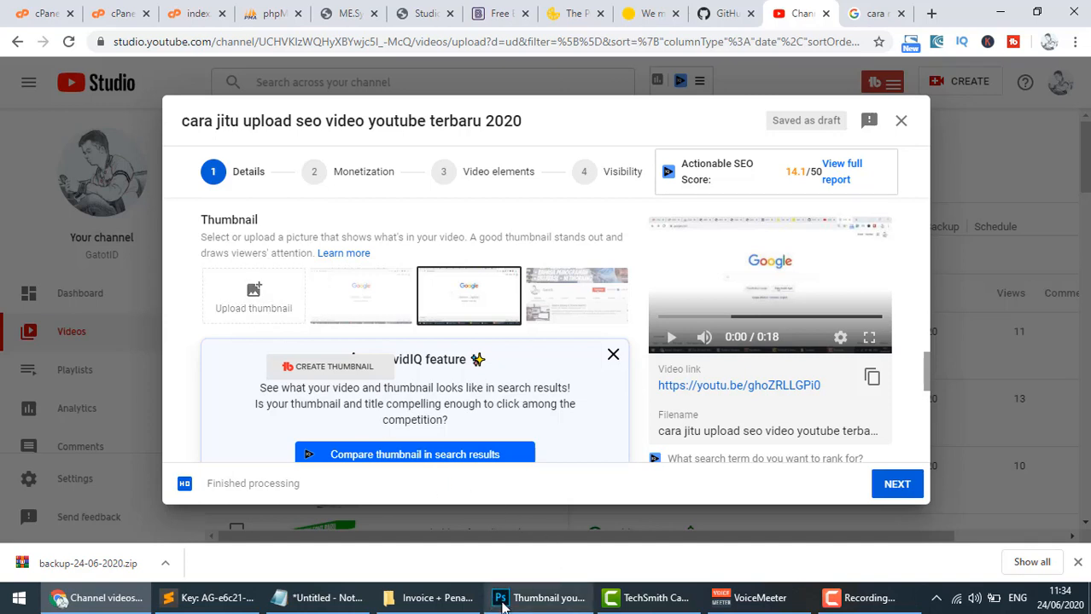
left_click(554, 603)
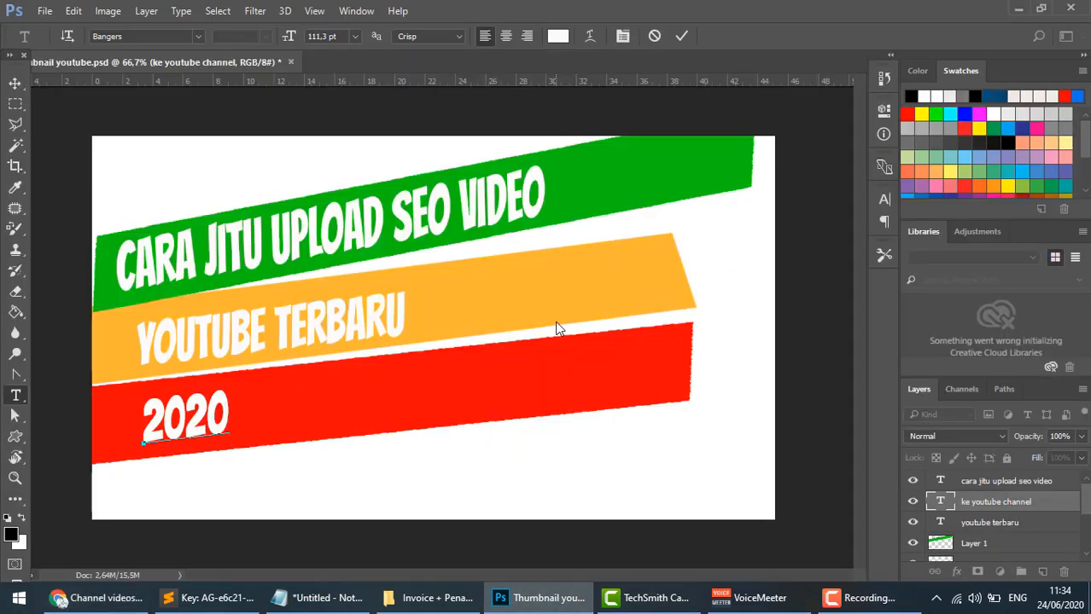
left_click(101, 601)
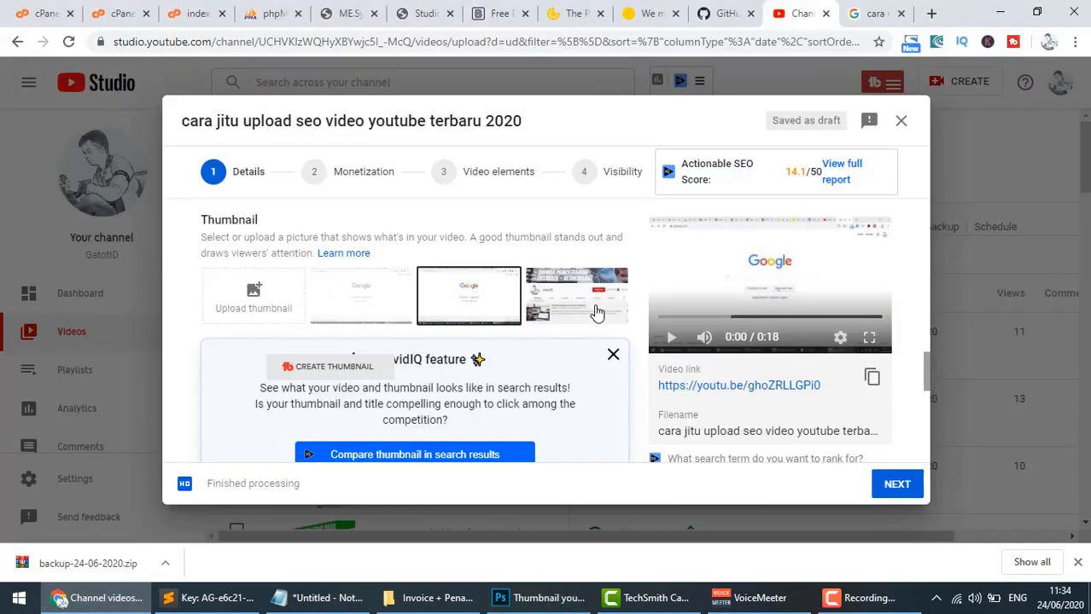
left_click(540, 598)
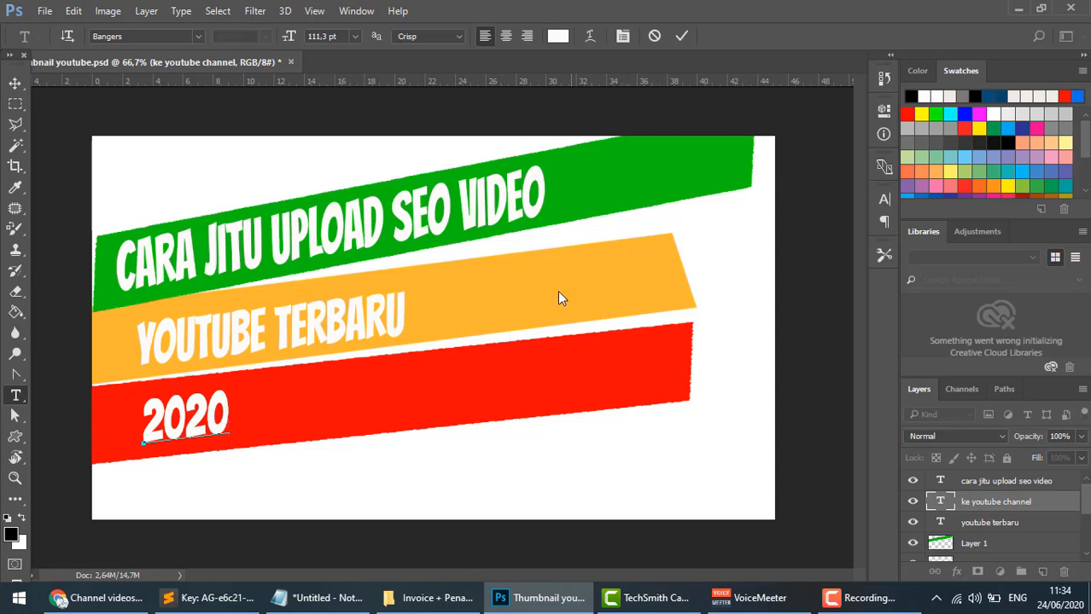
left_click(96, 598)
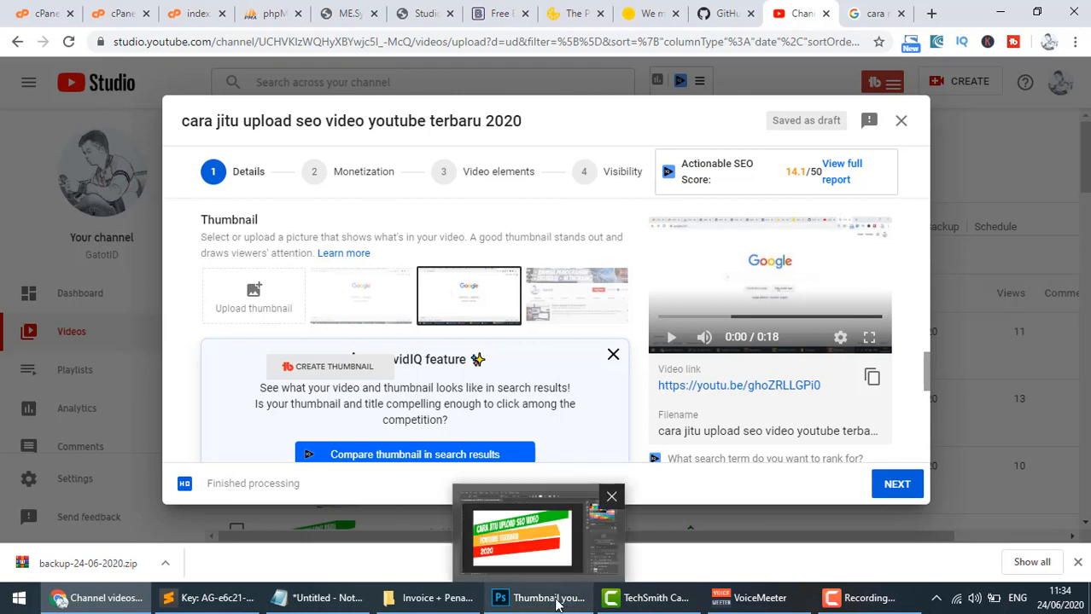
left_click(529, 599)
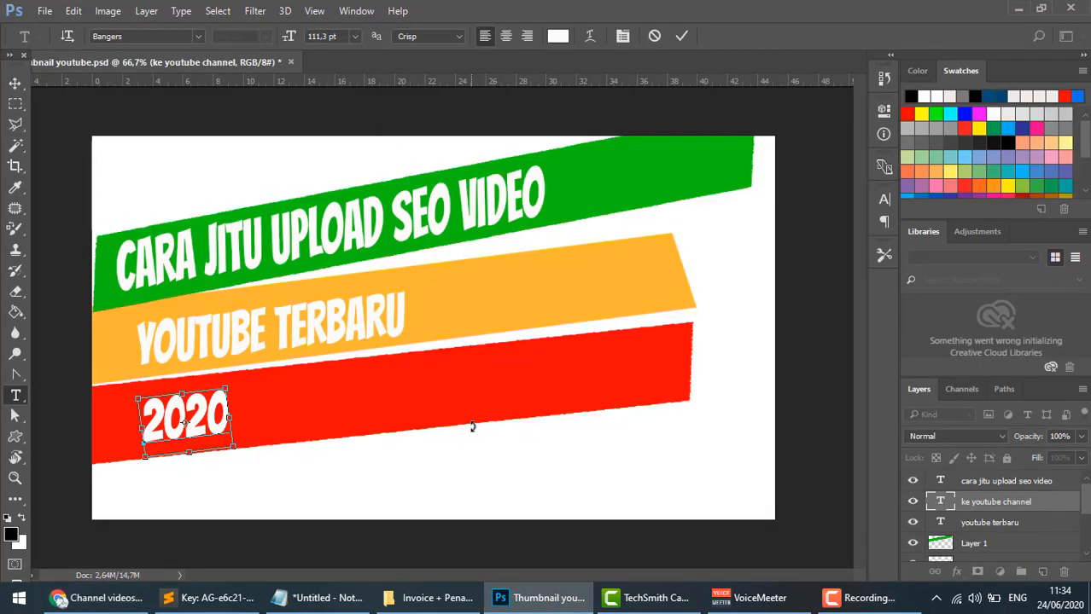
left_click(15, 83)
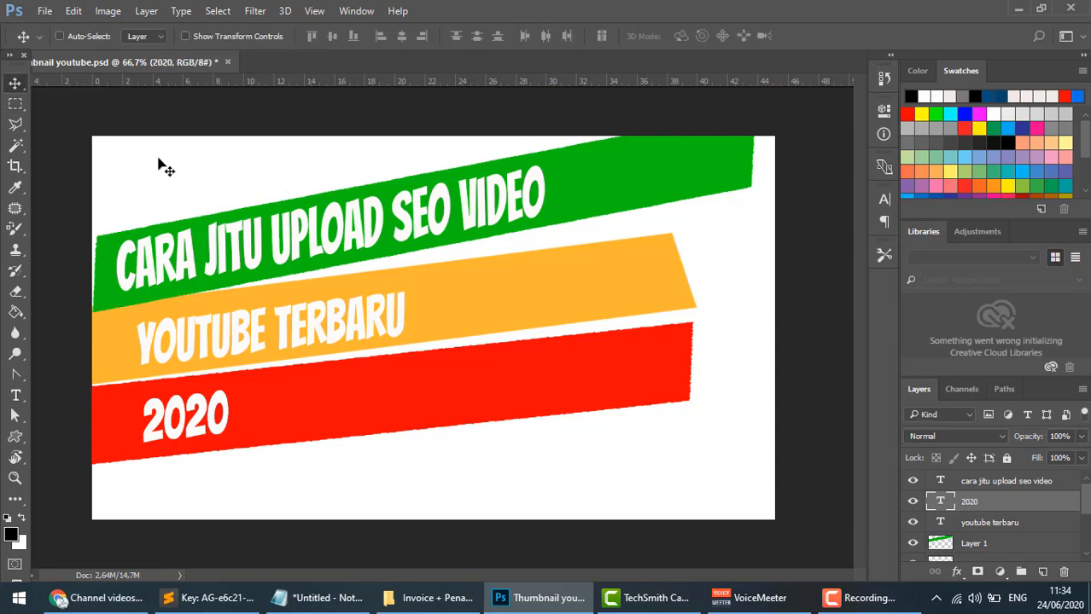
key("ctrl")
key("ctrl+v")
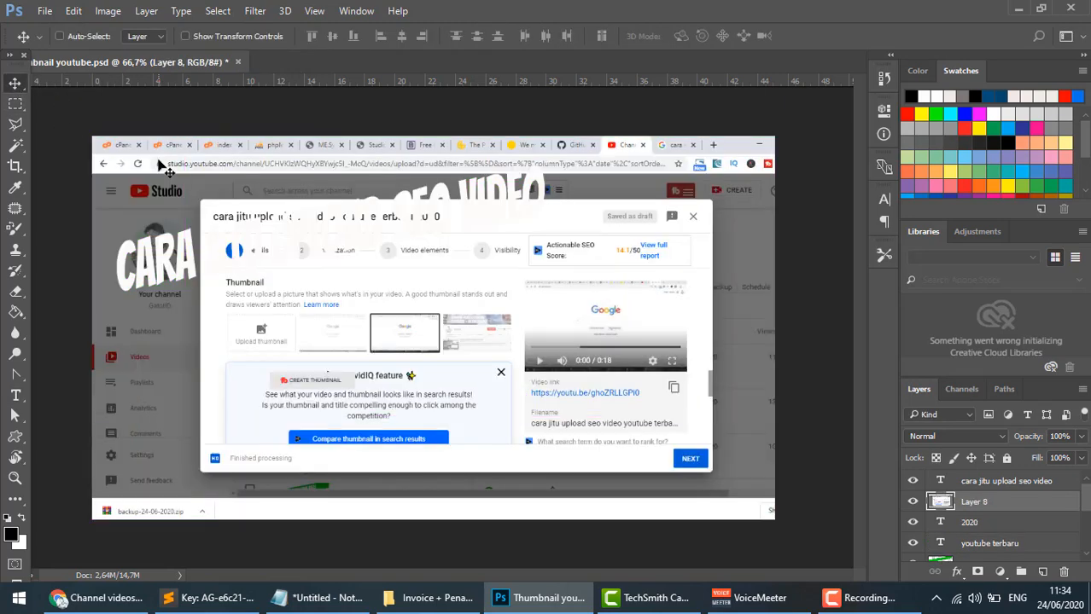
Move the pasted screenshot to the thumbnail's right half, rotate it about 6.6° clockwise and place its layer below the green banner's layer
left_click_drag(526, 300, 734, 307)
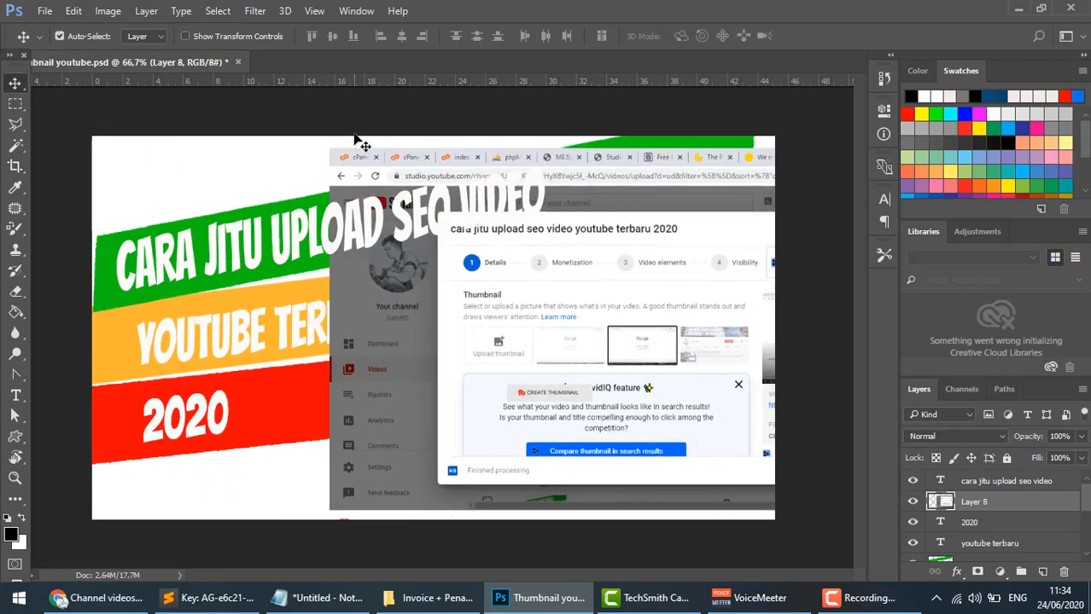
key("ctrl+t")
left_click_drag(387, 113, 412, 105)
left_click_drag(566, 258, 675, 270)
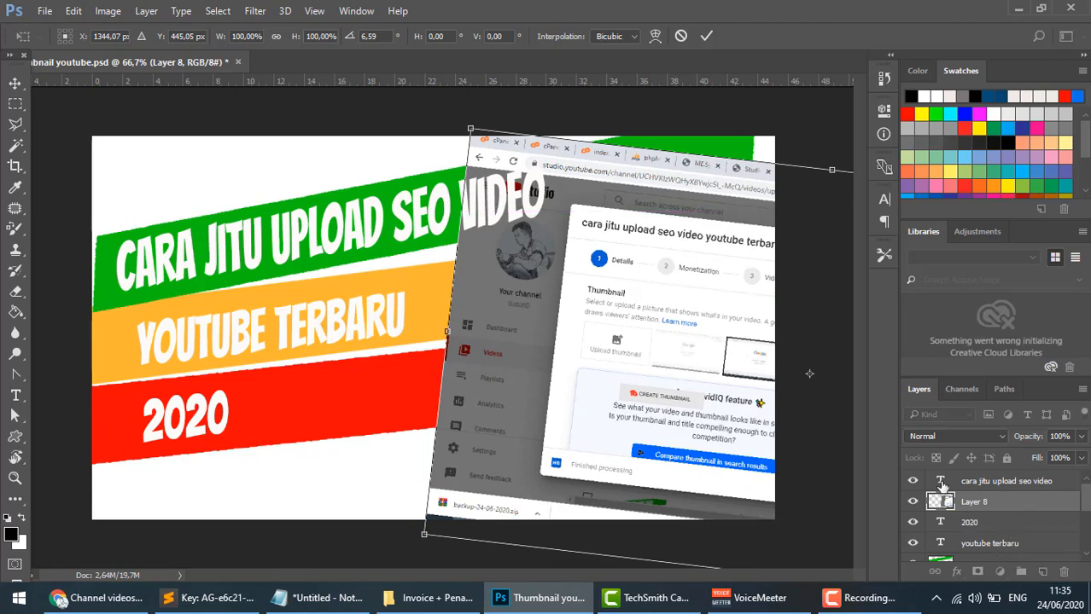
key("Return")
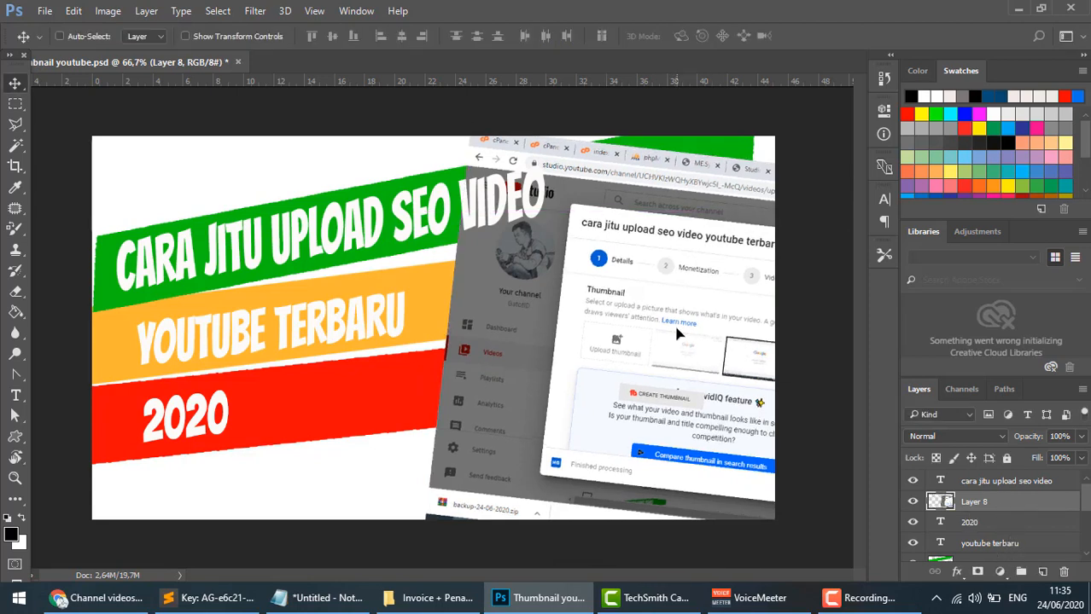
left_click_drag(992, 502, 989, 556)
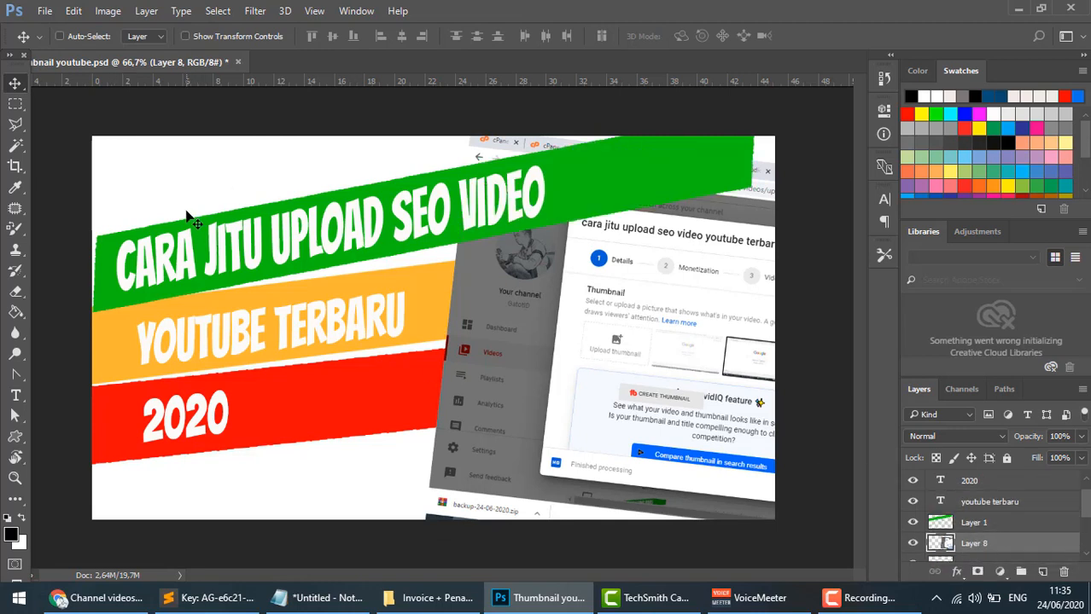
Start a Save for Web export of the thumbnail as a JPEG and choose Downloads as the destination folder
left_click(45, 10)
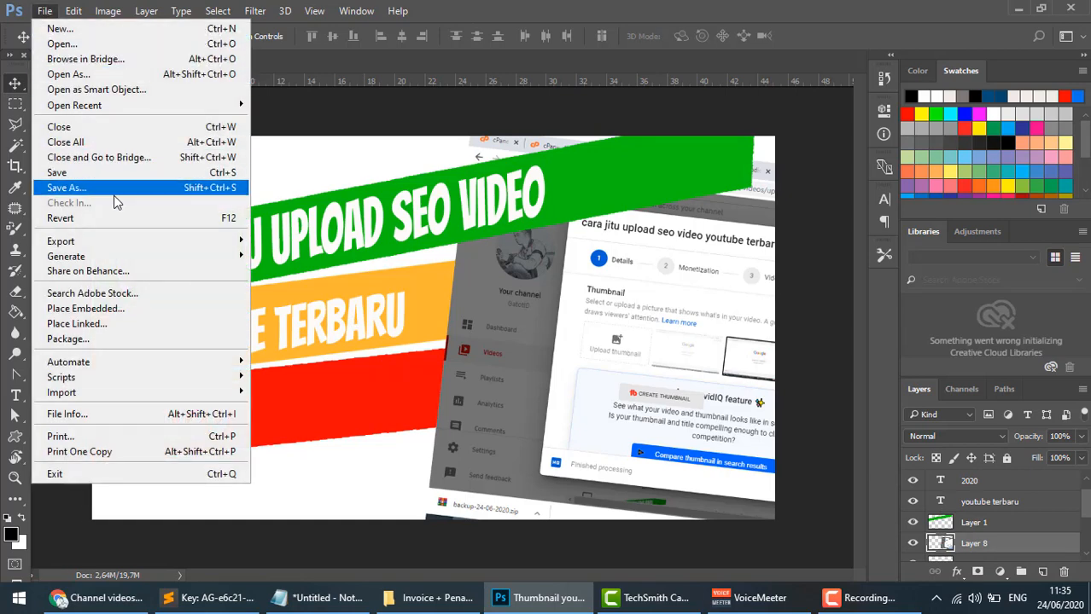
mouse_move(204, 241)
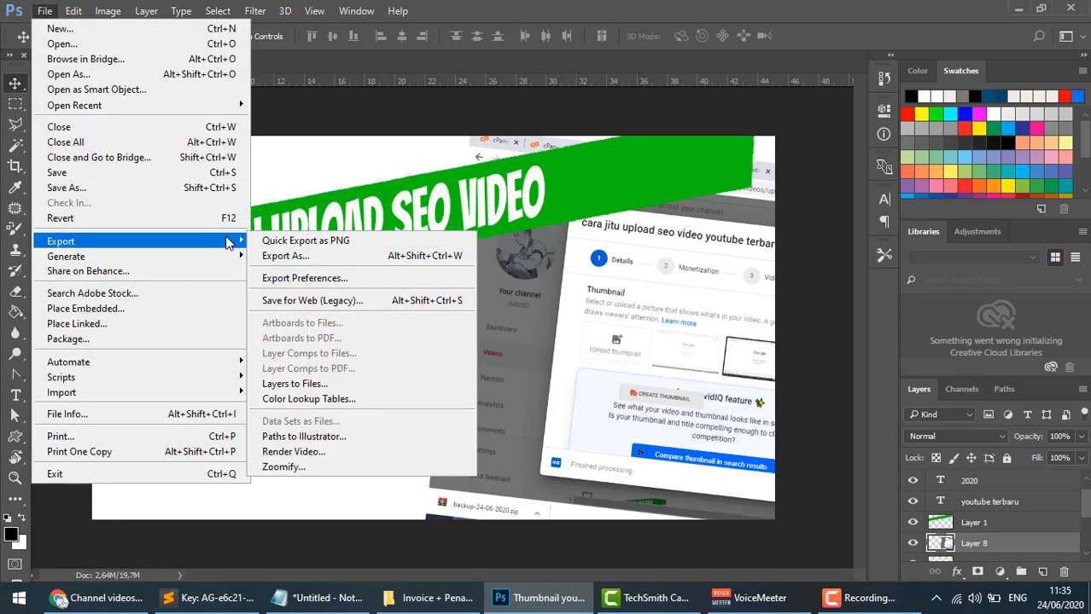
left_click(316, 301)
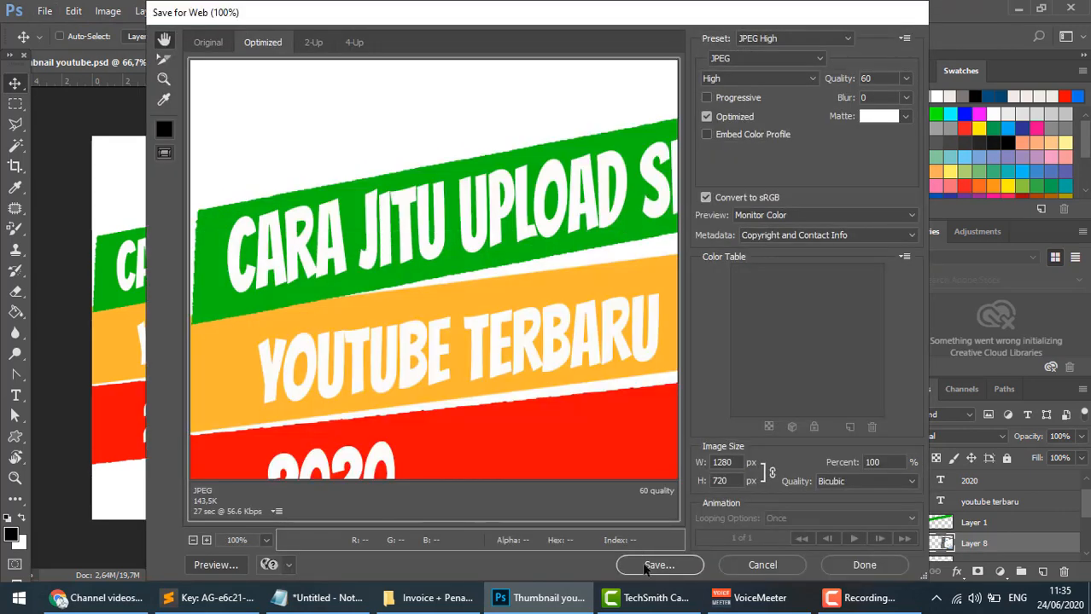
left_click(653, 567)
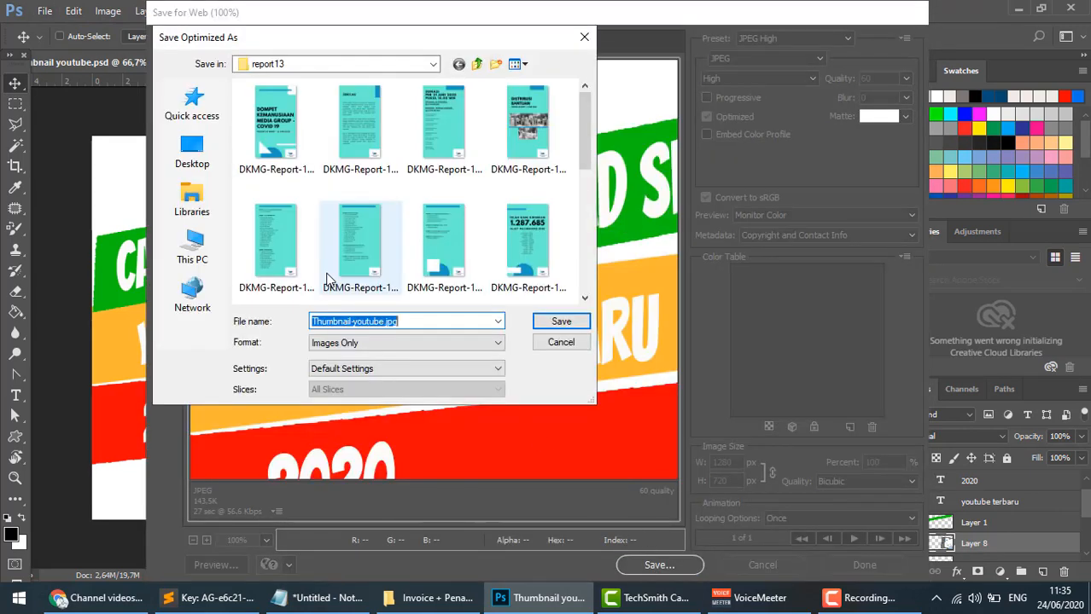
left_click(433, 65)
left_click(434, 66)
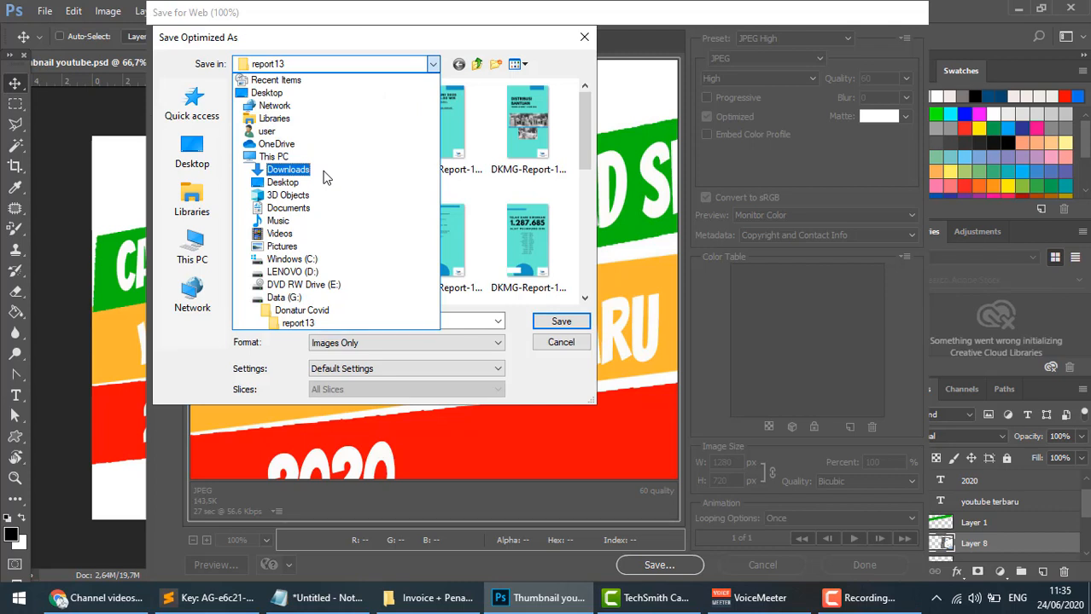
left_click(289, 170)
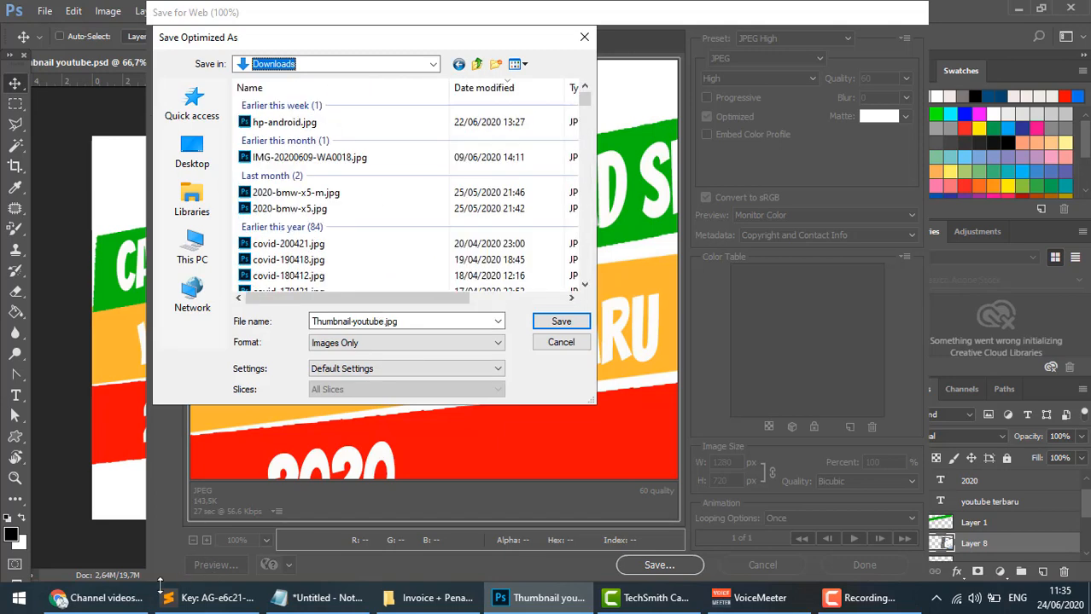
Copy the title "cara jitu upload seo video youtube terbaru 2020" from Notepad and save the exported thumbnail under that file name
left_click(312, 604)
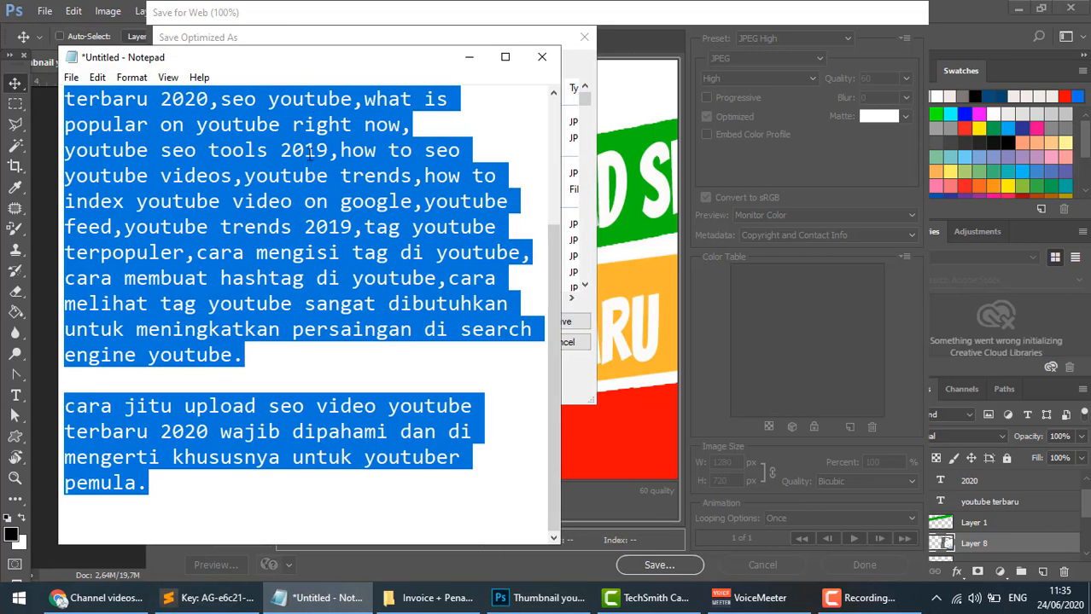
scroll(356, 178, "up", 2)
left_click_drag(213, 149, 60, 115)
key("ctrl+c")
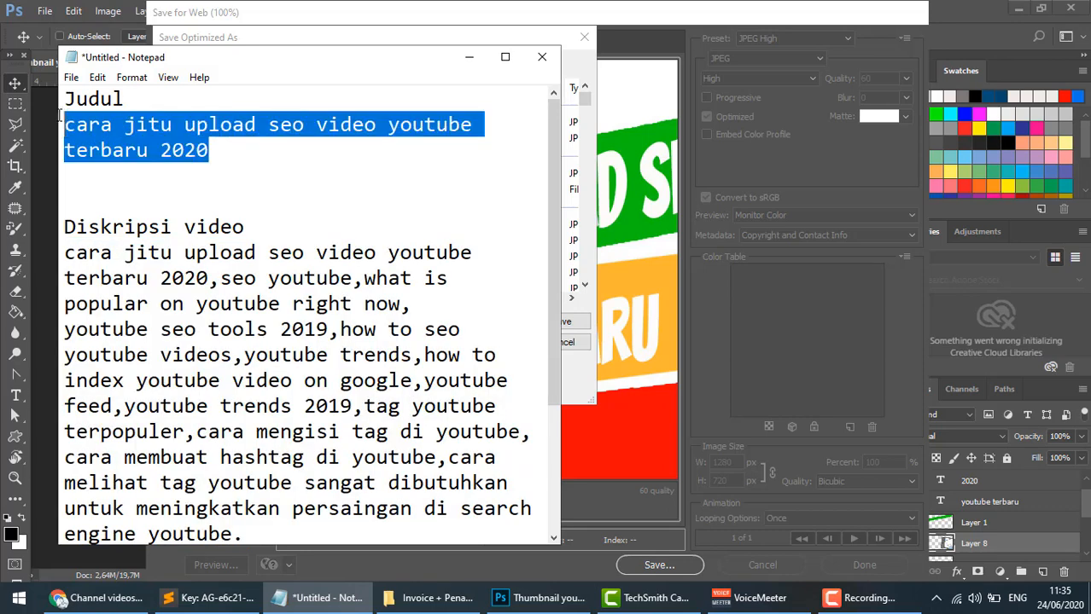
left_click(60, 599)
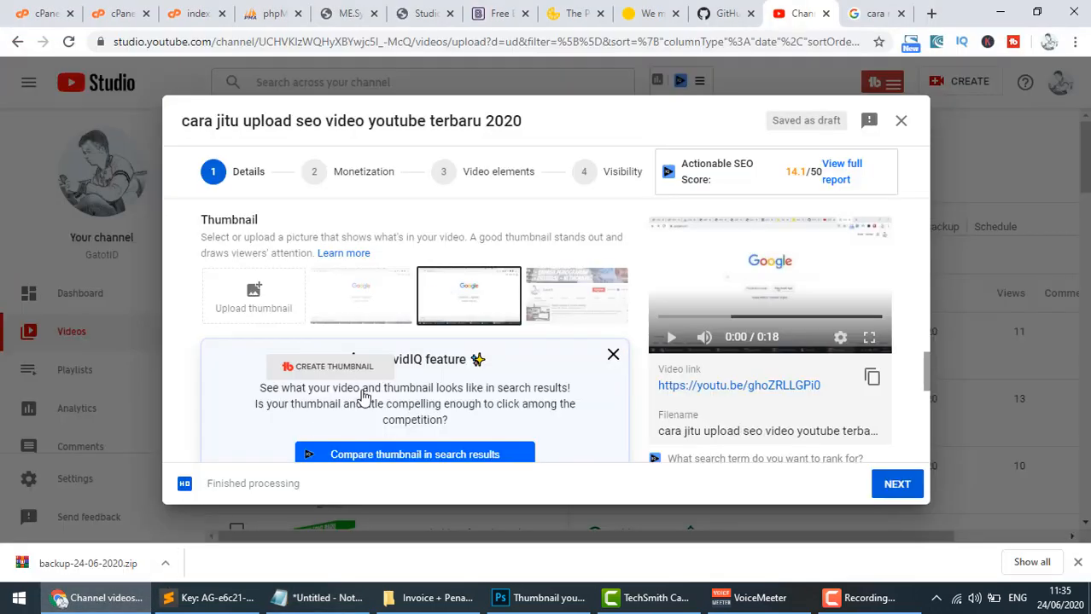
left_click(546, 598)
double_click(450, 323)
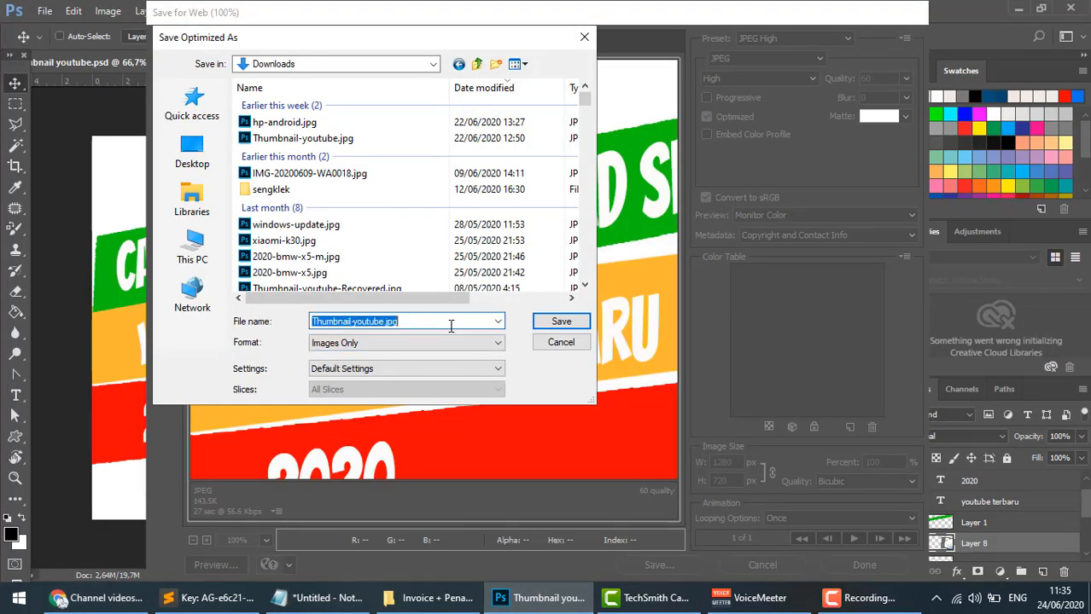
key("ctrl+v")
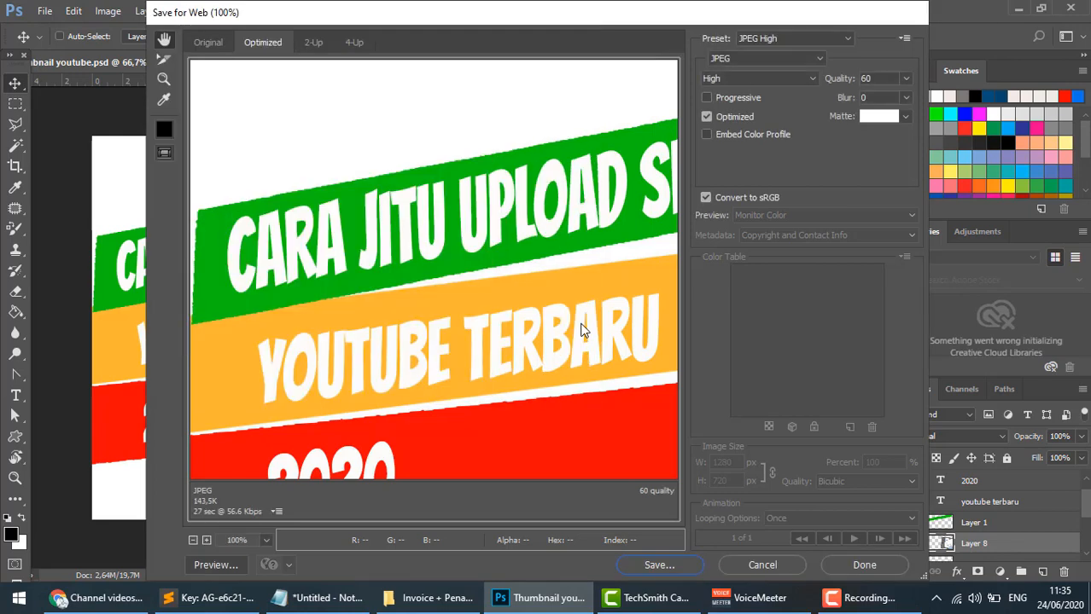
left_click(561, 322)
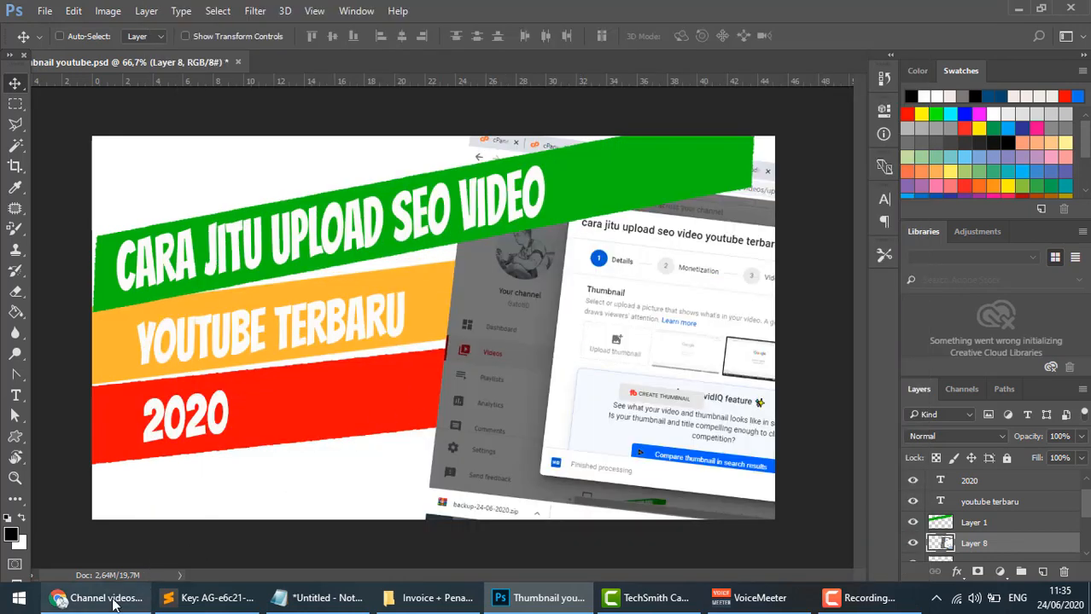
Switch to YouTube Studio in Chrome and upload "cara-jitu-upload-seo-video-youtube-terbaru-2020.jpg" from Downloads as the video's custom thumbnail
left_click(106, 602)
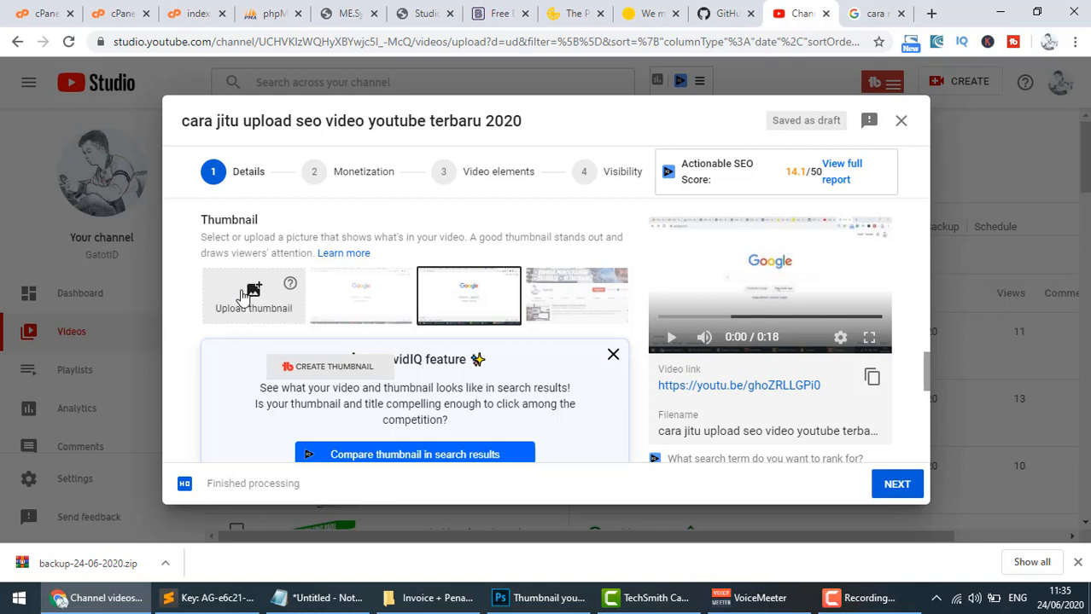
left_click(245, 294)
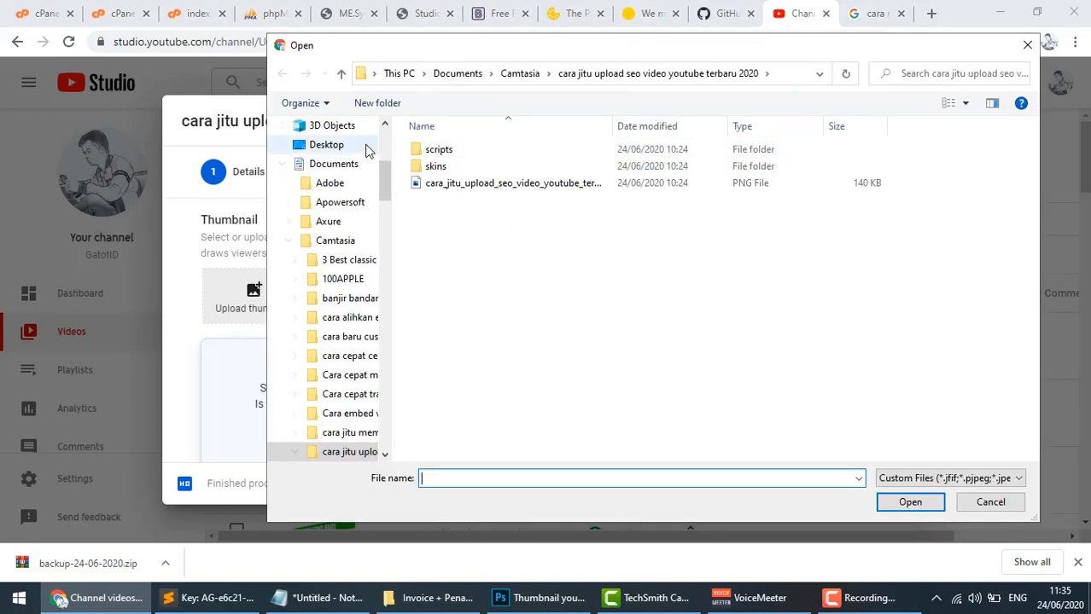
left_click(345, 166)
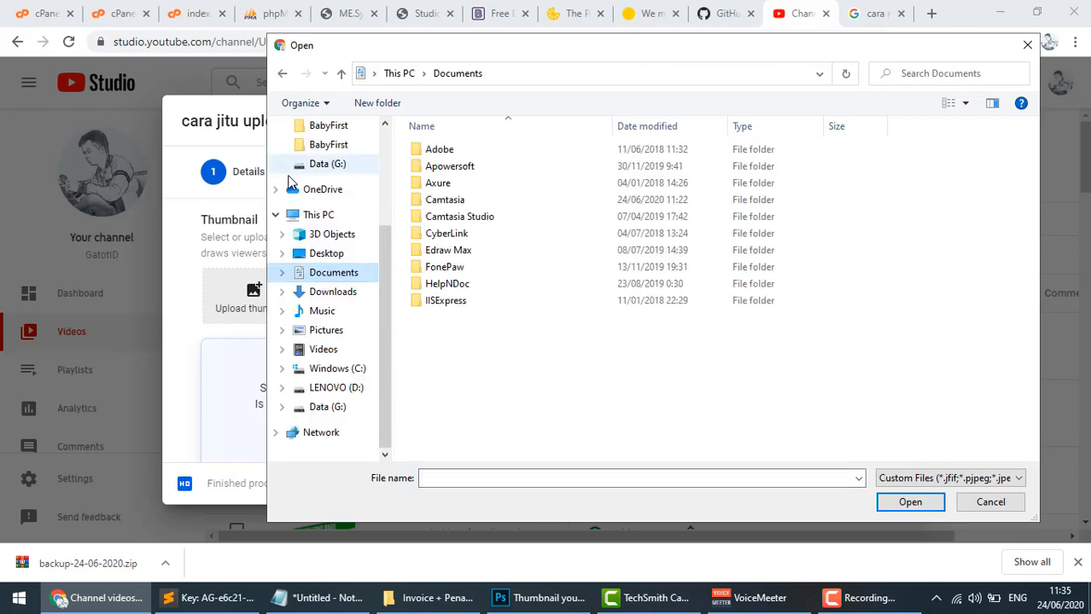
left_click(328, 301)
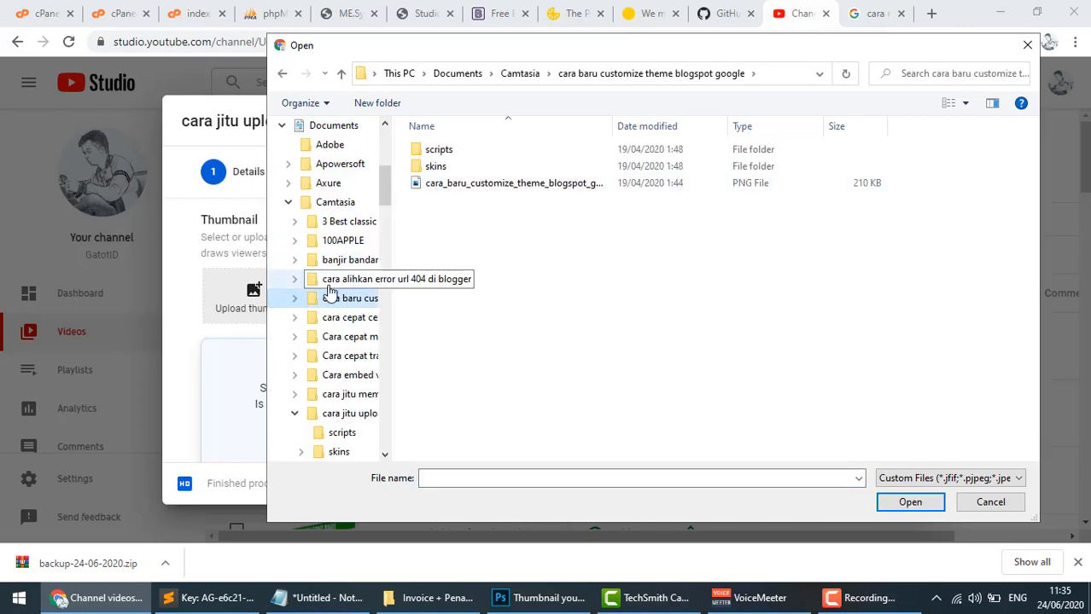
left_click(283, 189)
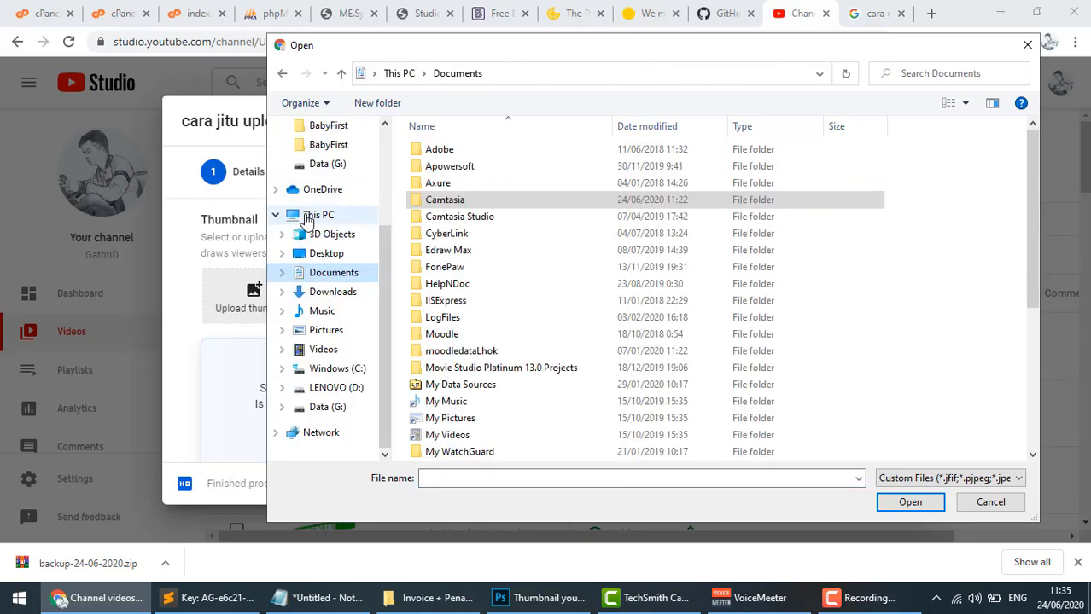
left_click(326, 292)
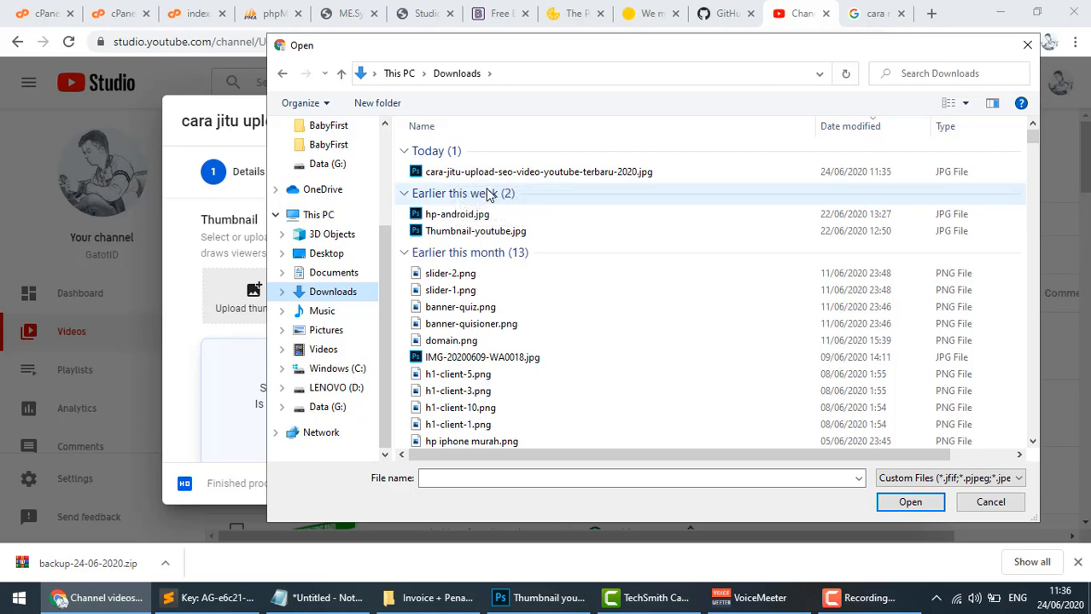
double_click(522, 173)
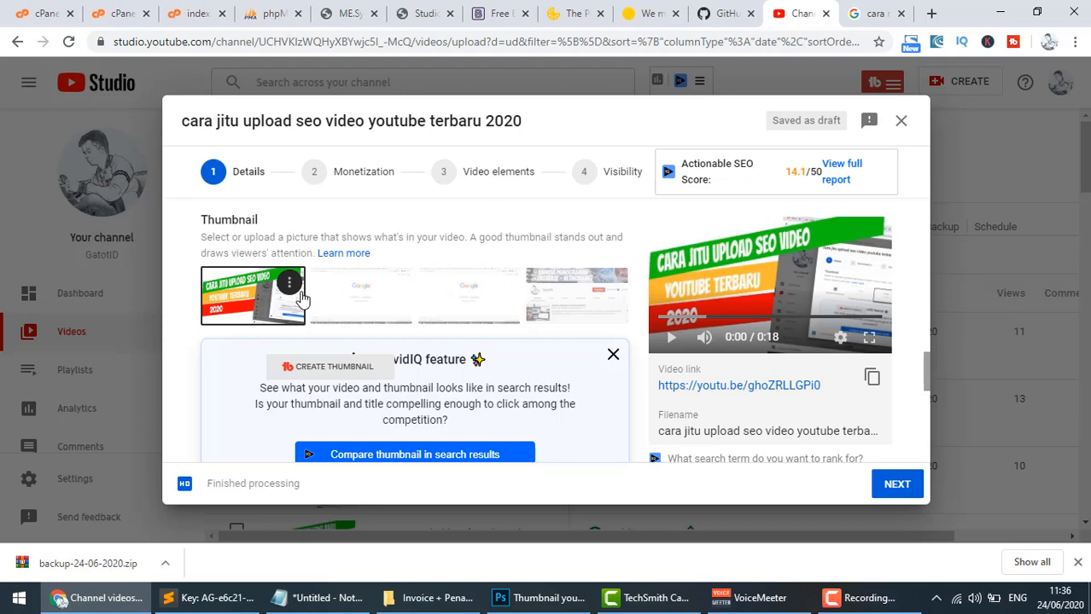
Add the video to the "#Tutorial Youtube Pemula" playlist
scroll(232, 368, "down", 2)
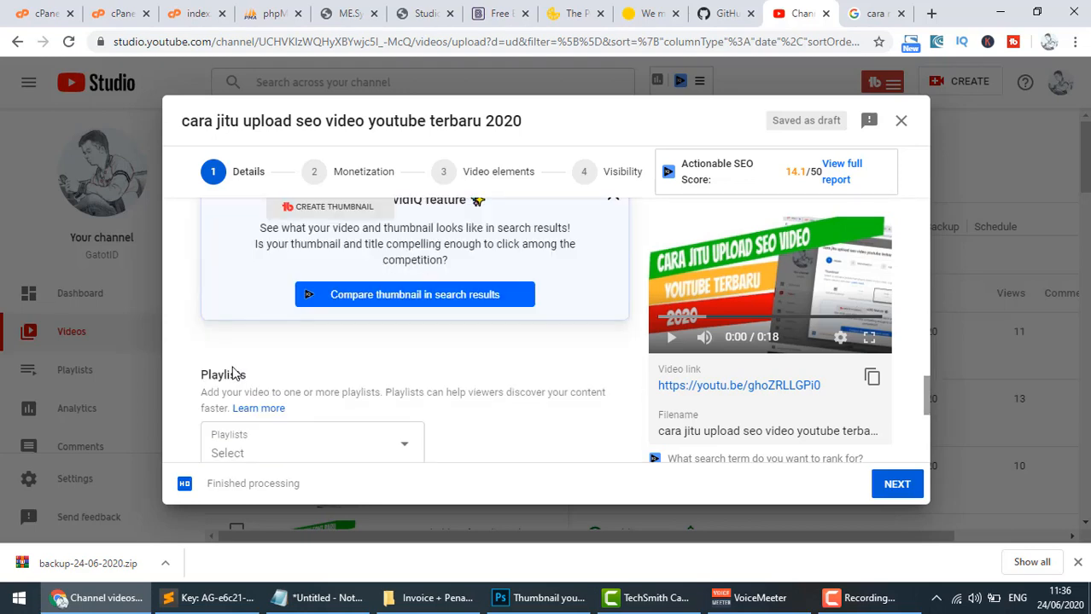
scroll(232, 368, "down", 2)
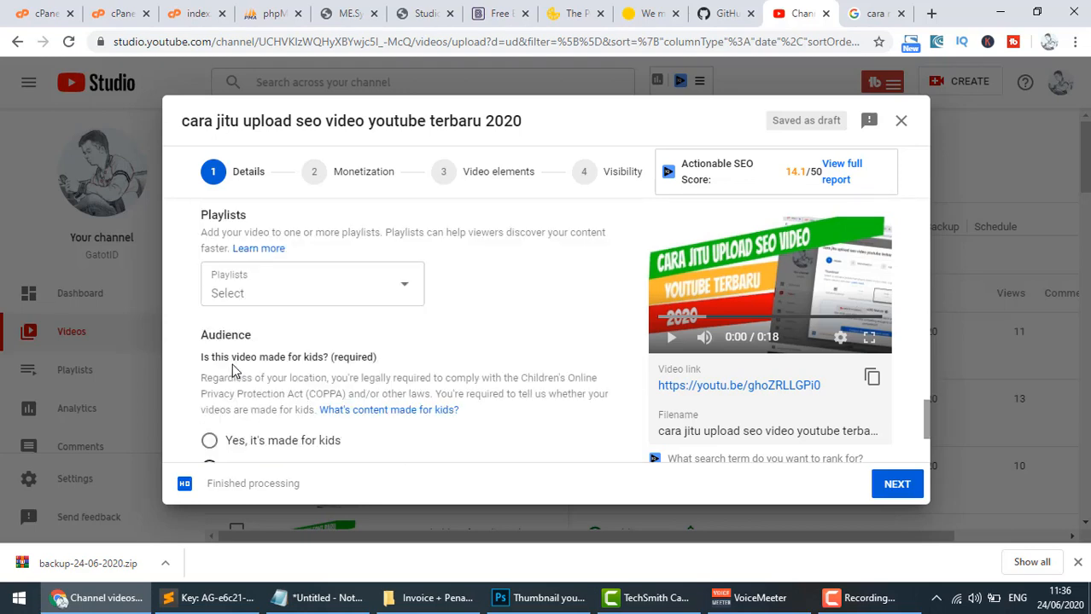
left_click(241, 293)
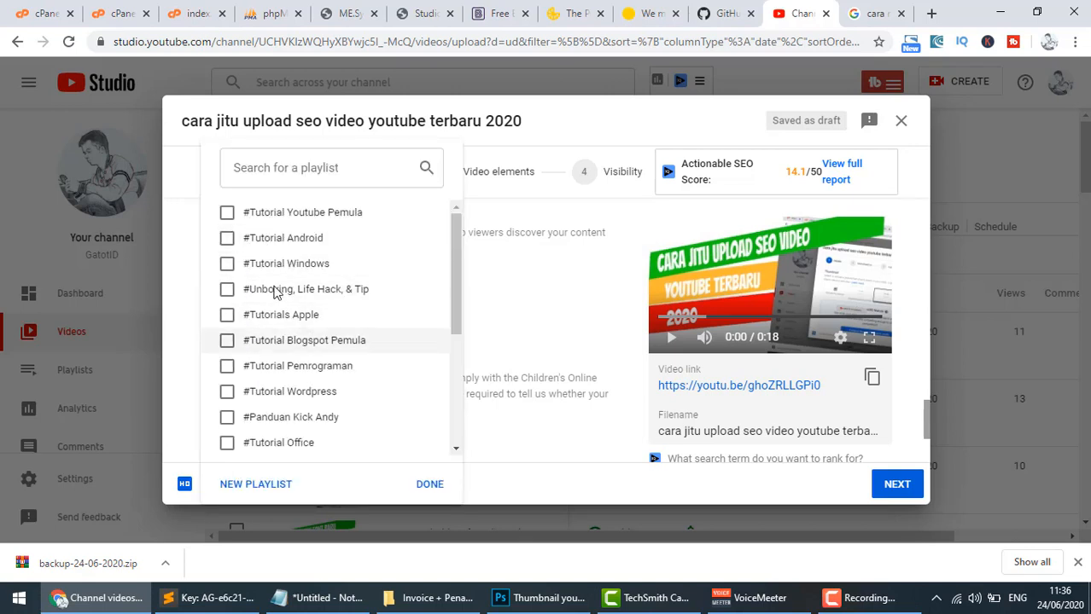
left_click(227, 216)
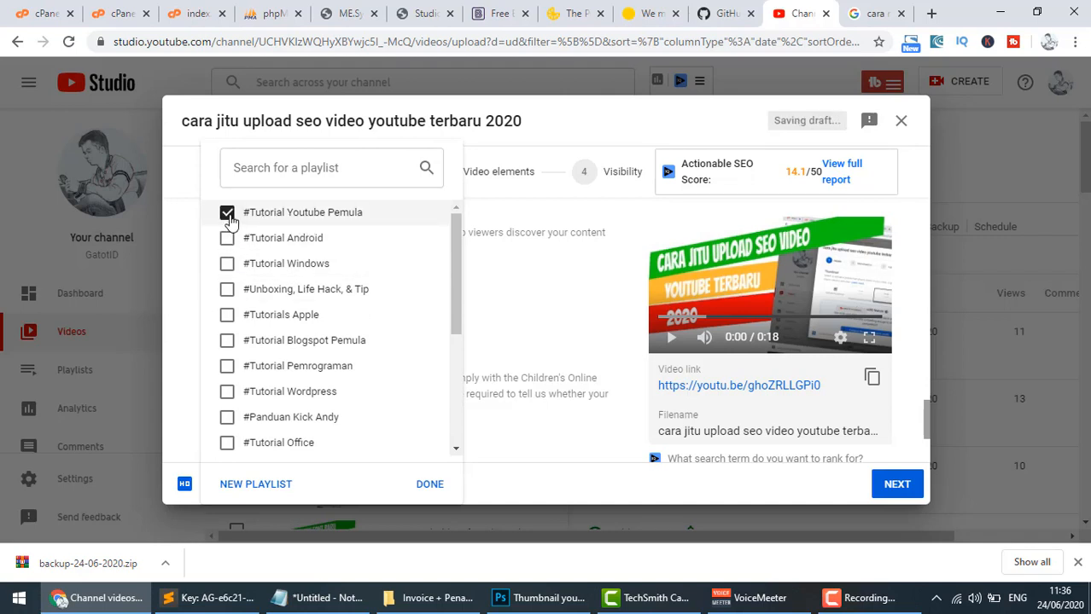
left_click(433, 487)
Expand the additional video options and clear all the default tags from the Tags field
scroll(471, 361, "down", 1)
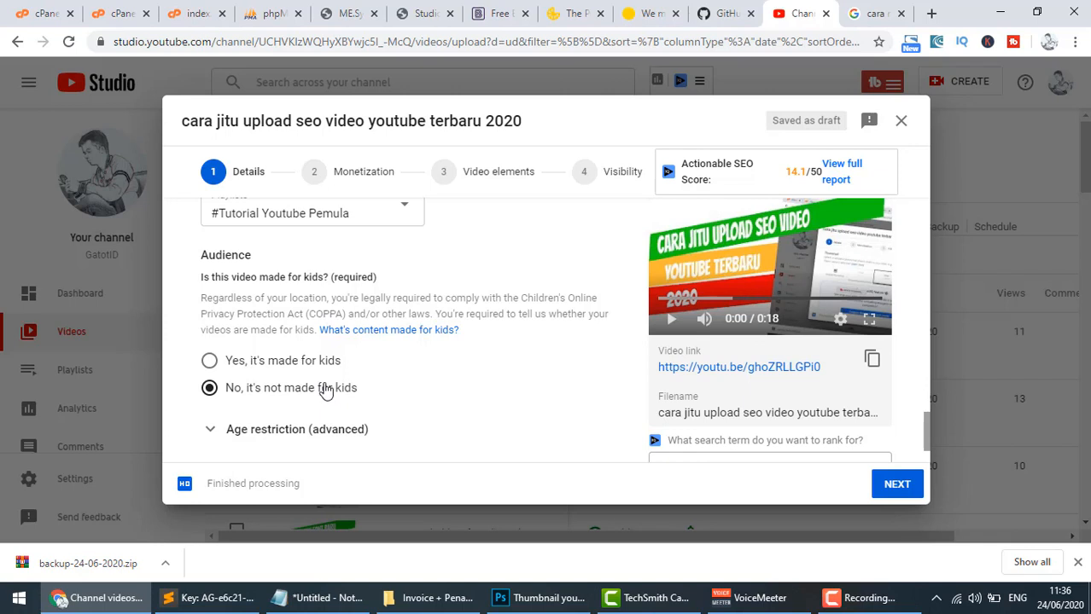
scroll(322, 390, "down", 1)
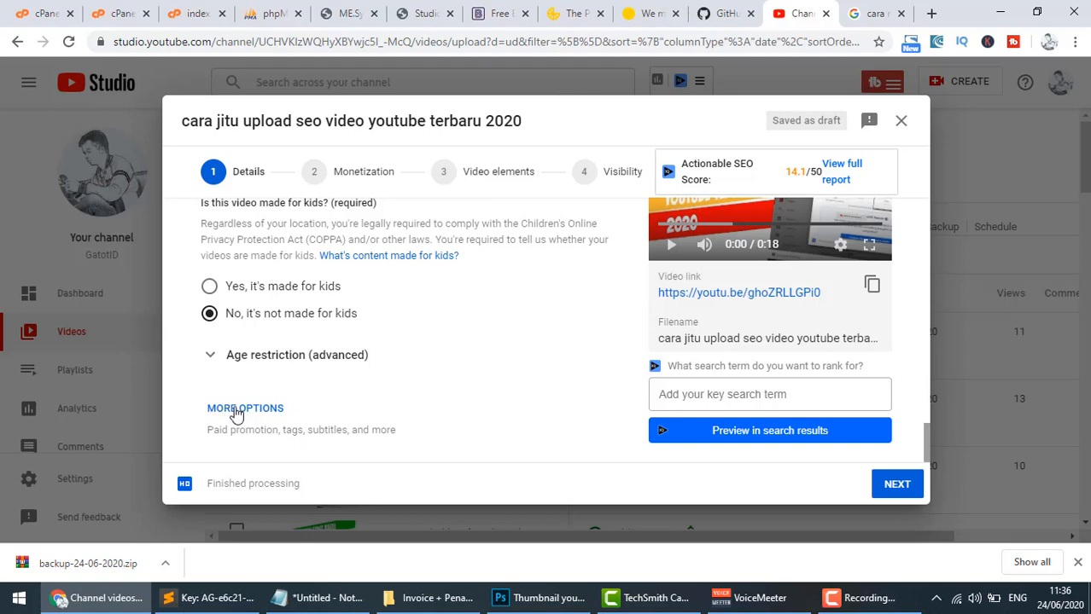
left_click(273, 409)
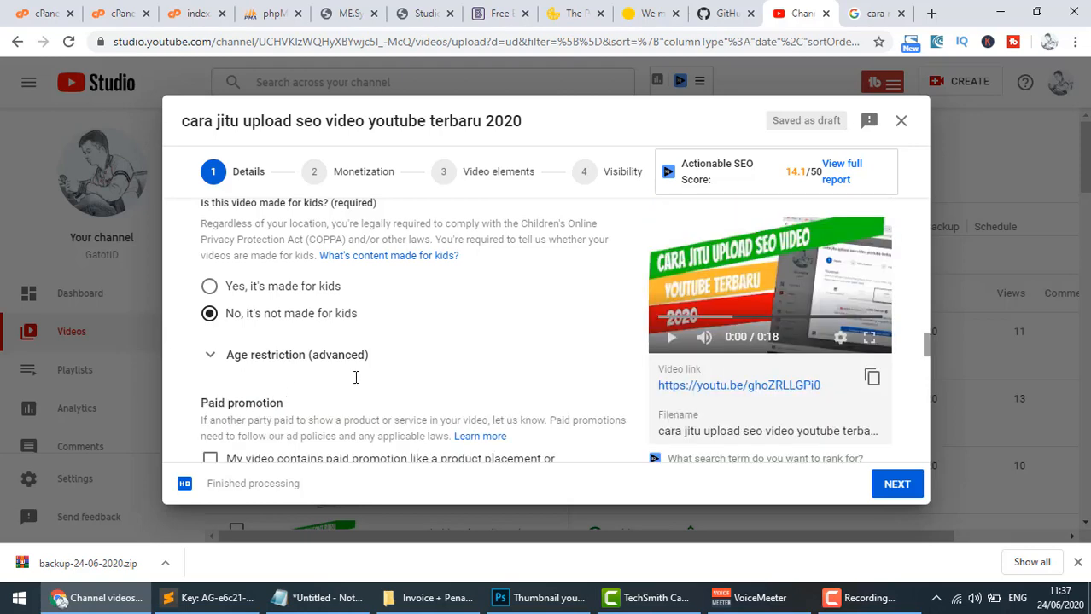
scroll(356, 378, "down", 5)
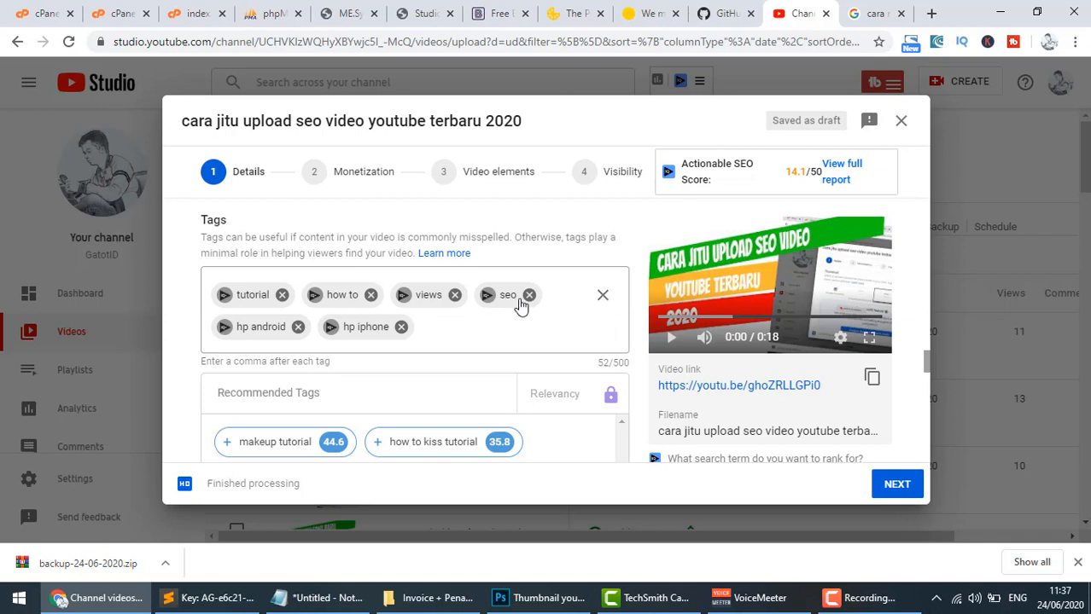
left_click(602, 295)
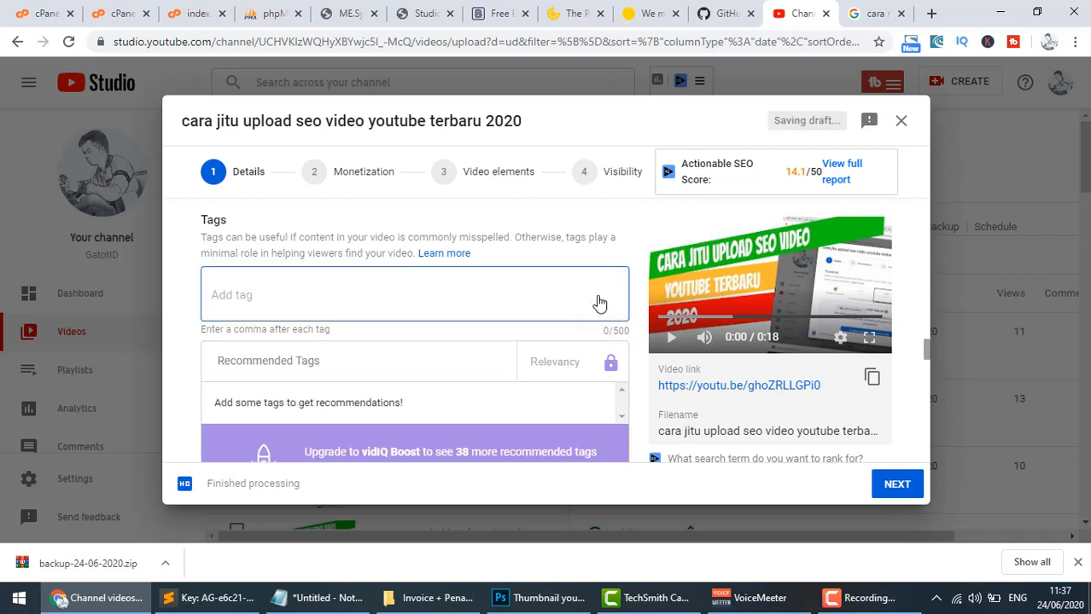
left_click(264, 295)
scroll(431, 320, "up", 3)
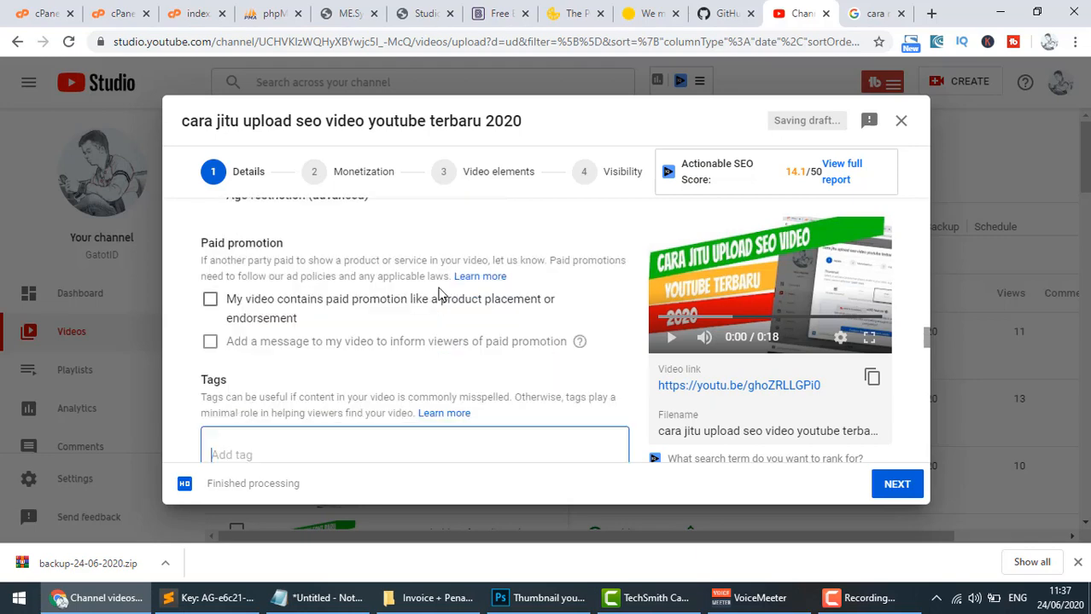
In Notepad, split the description after "cara melihat tag youtube" with blank lines and copy the keyword list above, starting from "cara jitu upload"
left_click(332, 600)
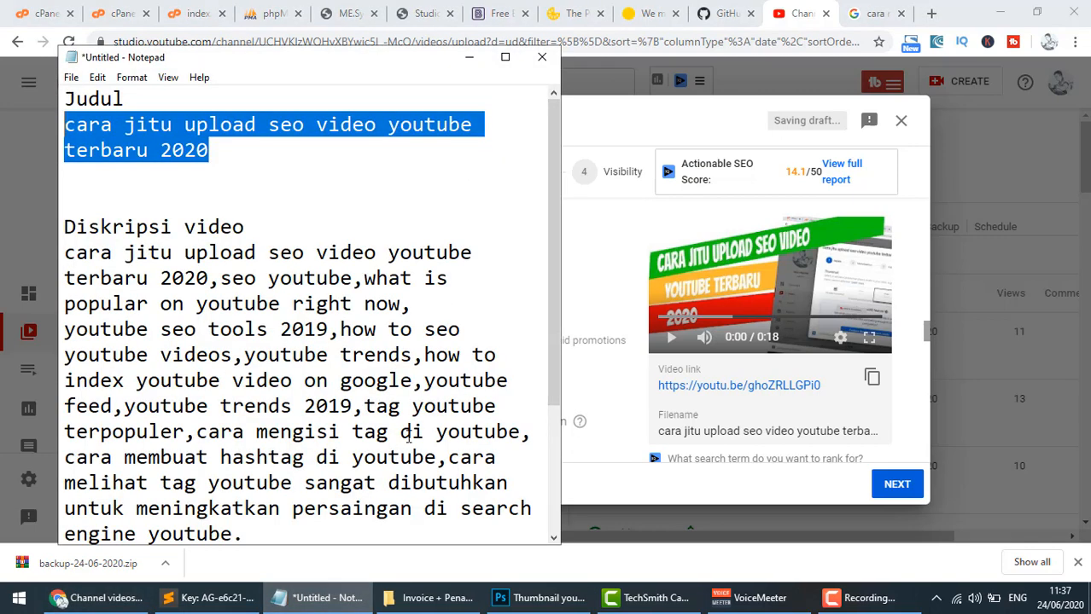
left_click_drag(65, 252, 290, 313)
left_click(291, 311)
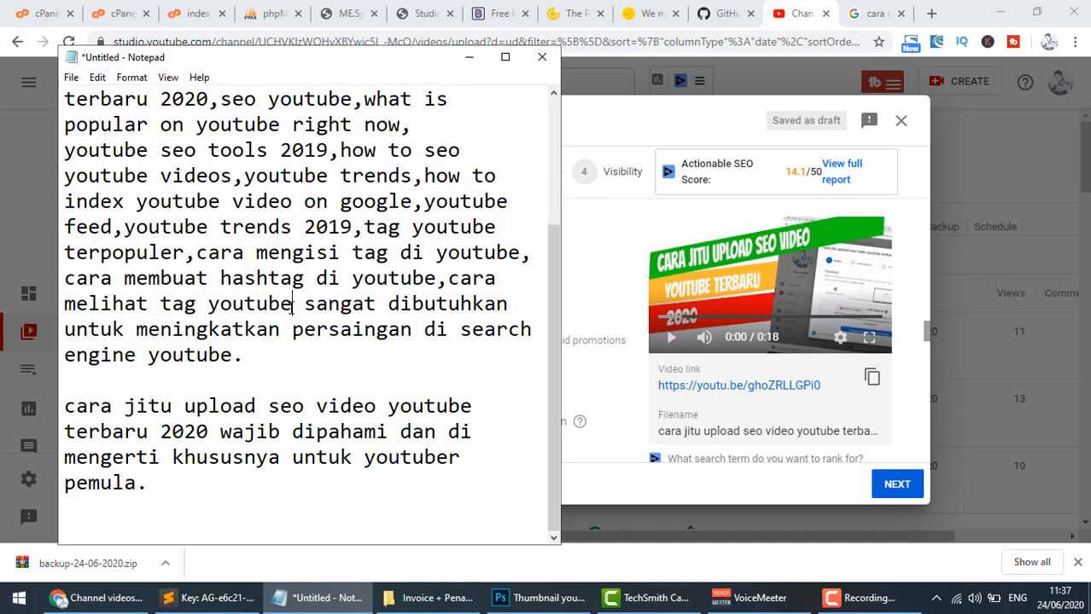
key("Return")
key("Return")
scroll(307, 405, "up", 3)
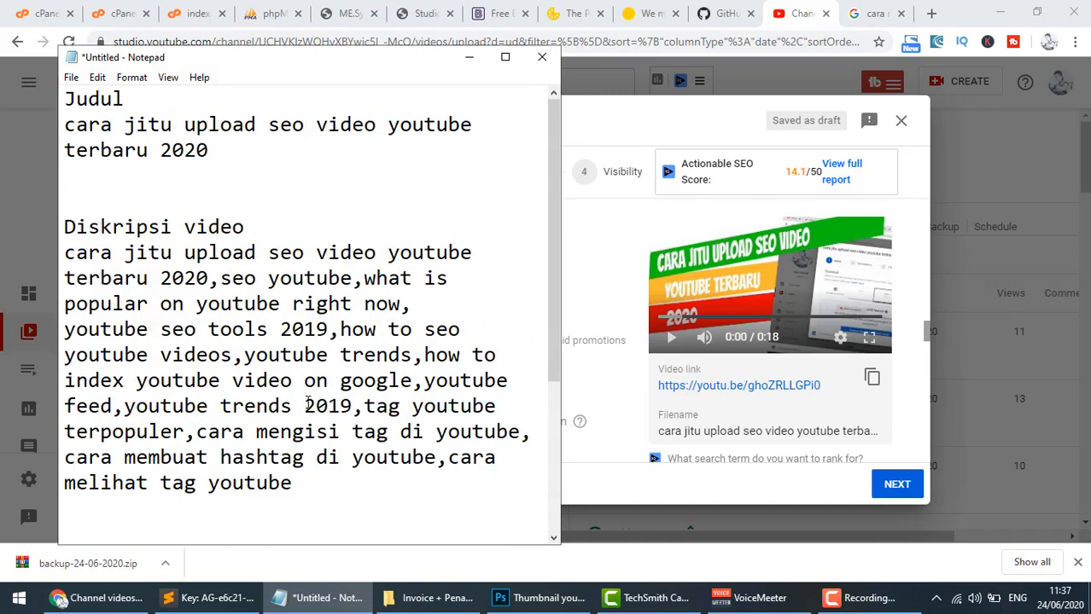
left_click_drag(294, 483, 57, 256)
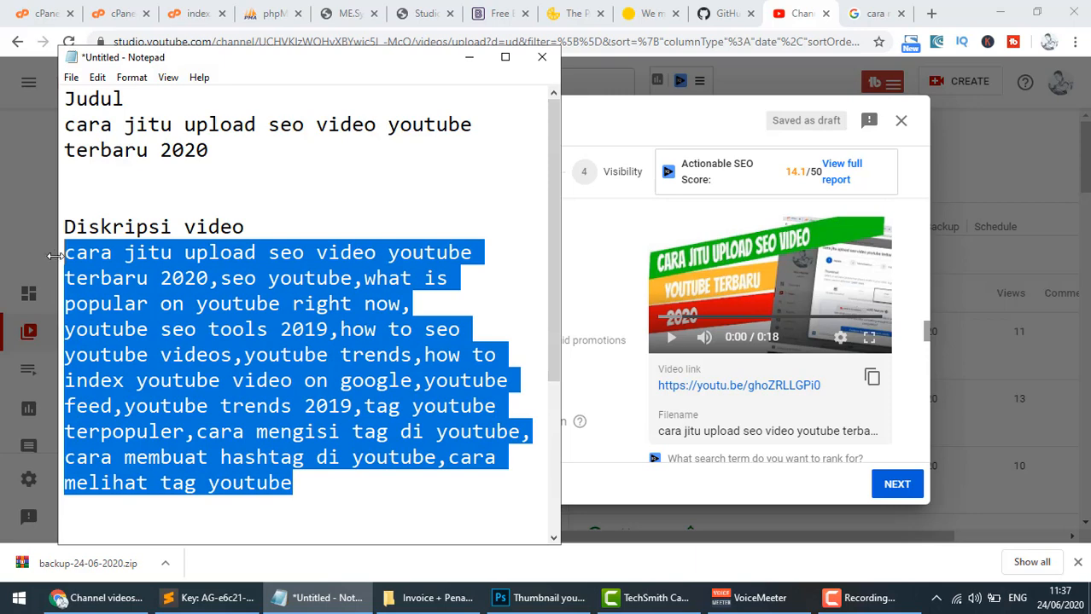
Return to YouTube Studio and paste the copied keyword list as tags, from "cara jitu upload seo video youtube terbaru 2020" to "cara melihat tag youtube"
left_click(100, 597)
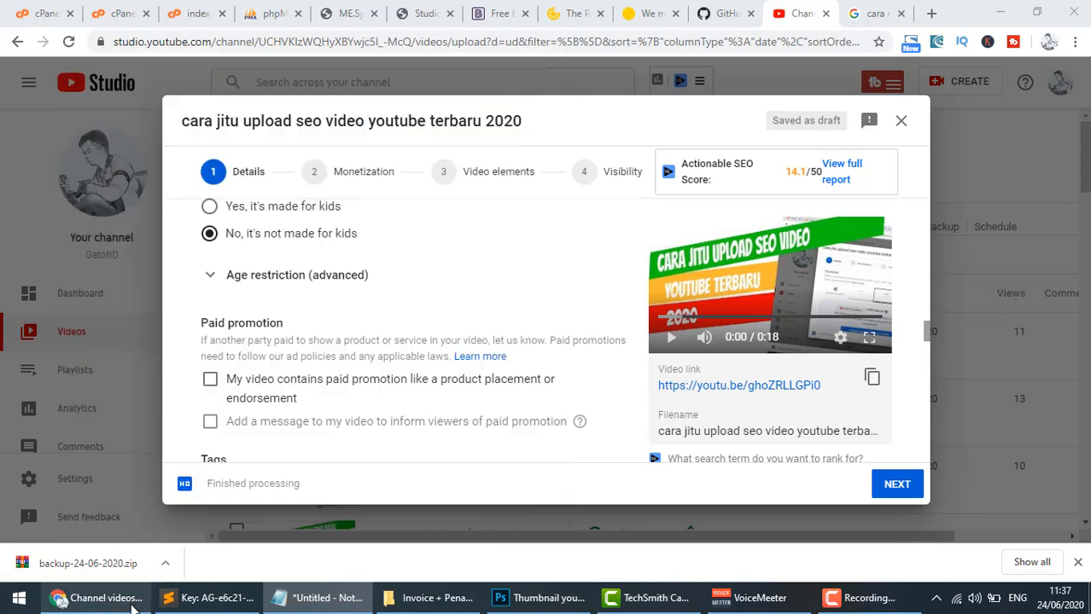
scroll(304, 342, "down", 2)
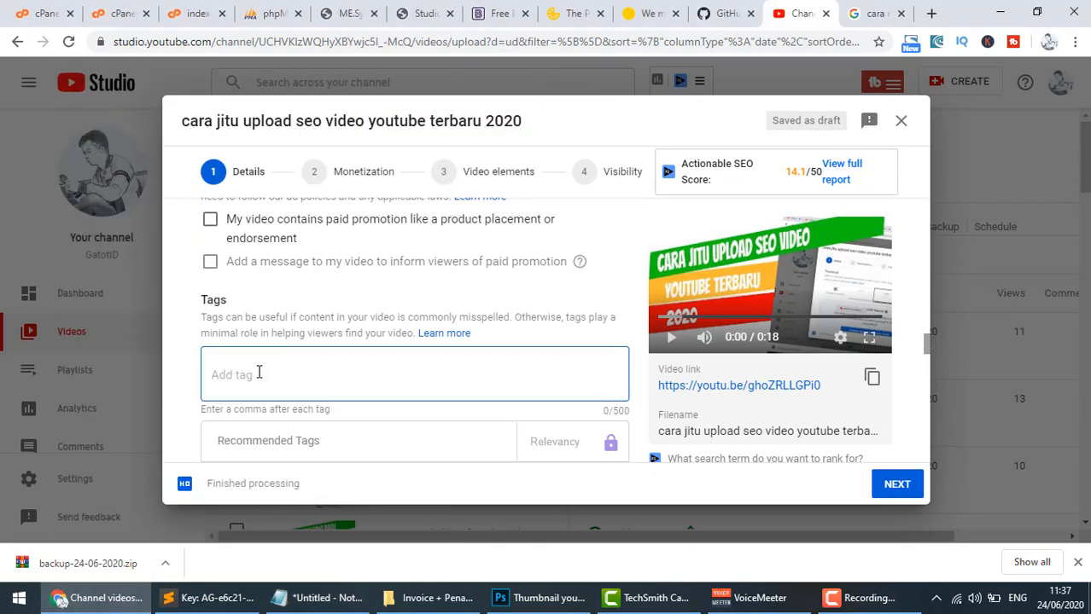
type("cara jitu upload seo video youtube terbaru 2020, seo youtube, what is popular on youtube right now, youtube seo tools 2019, how to seo youtube videos, youtube trends, how to index youtube video on google, youtube feed, youtube trends 2019, tag youtube terpopuler, cara mengisi tag di youtube, cara membuat hashtag di youtube, cara melihat tag youtube")
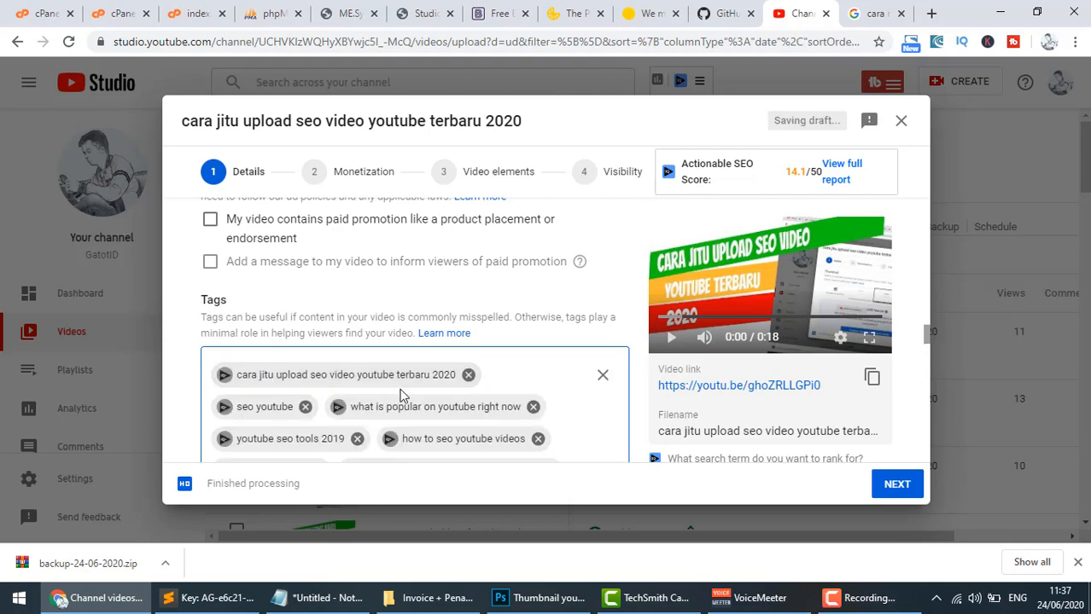
scroll(402, 396, "down", 2)
scroll(401, 396, "down", 1)
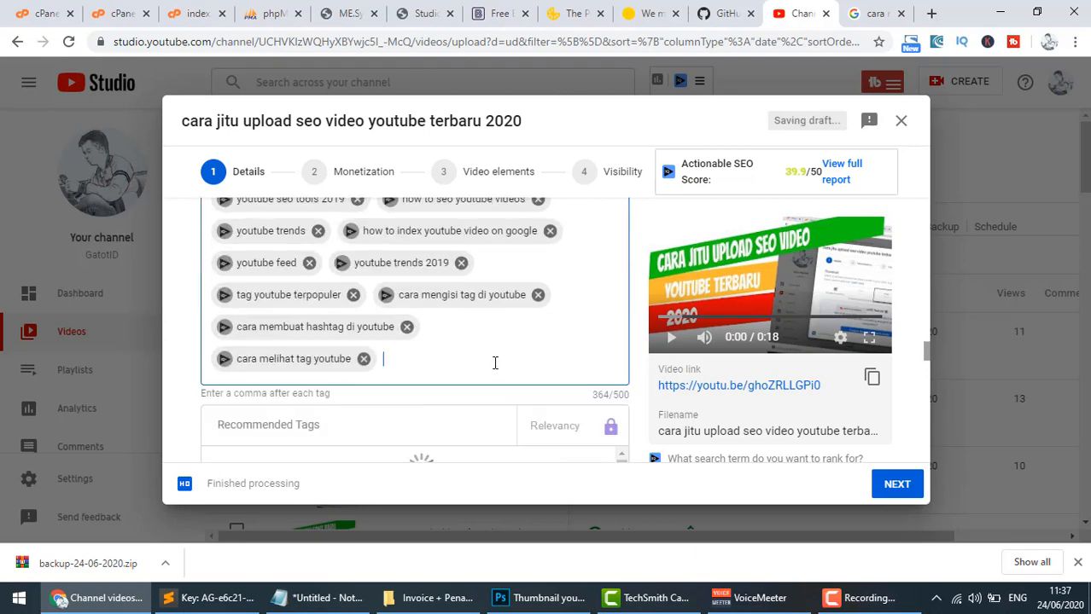
scroll(494, 362, "down", 3)
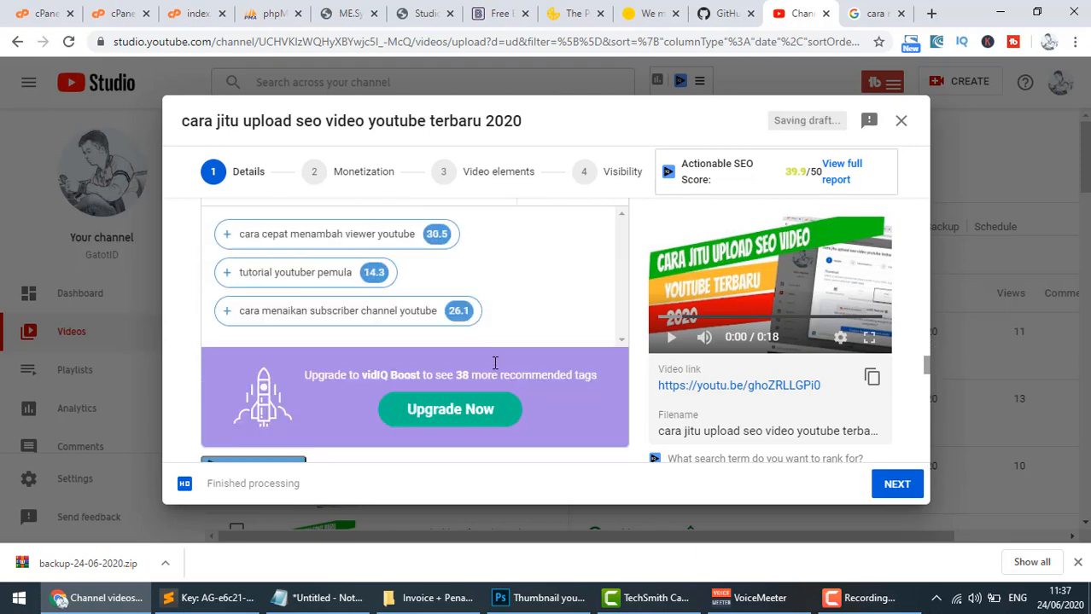
Add the tags "seo", "youtube" and "tutorial" to the video and proceed to the Monetization stage
scroll(494, 363, "up", 3)
scroll(494, 363, "up", 2)
scroll(494, 363, "down", 2)
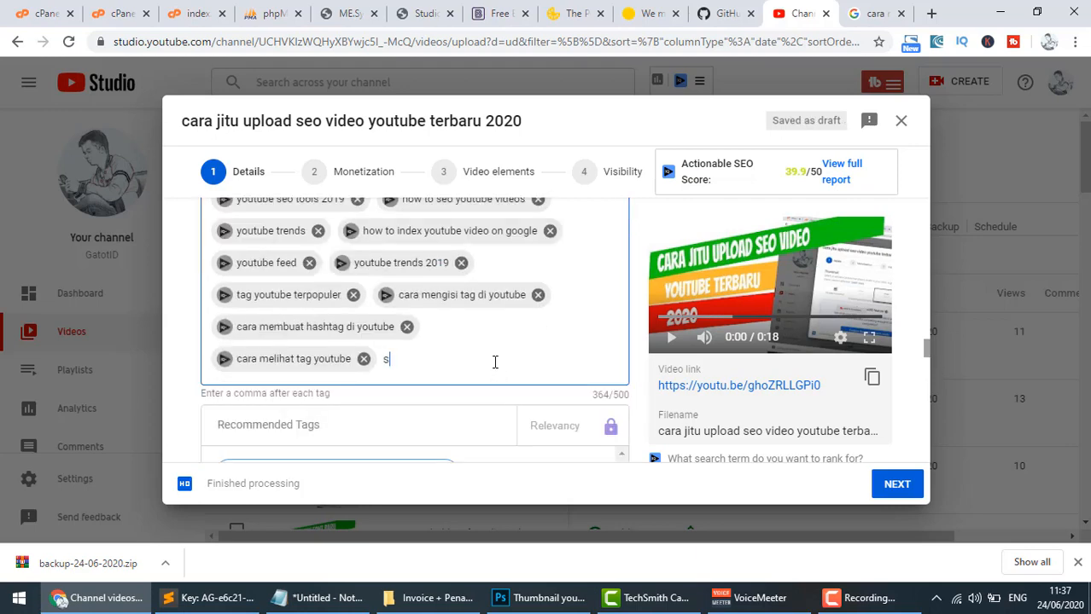
type(", ")
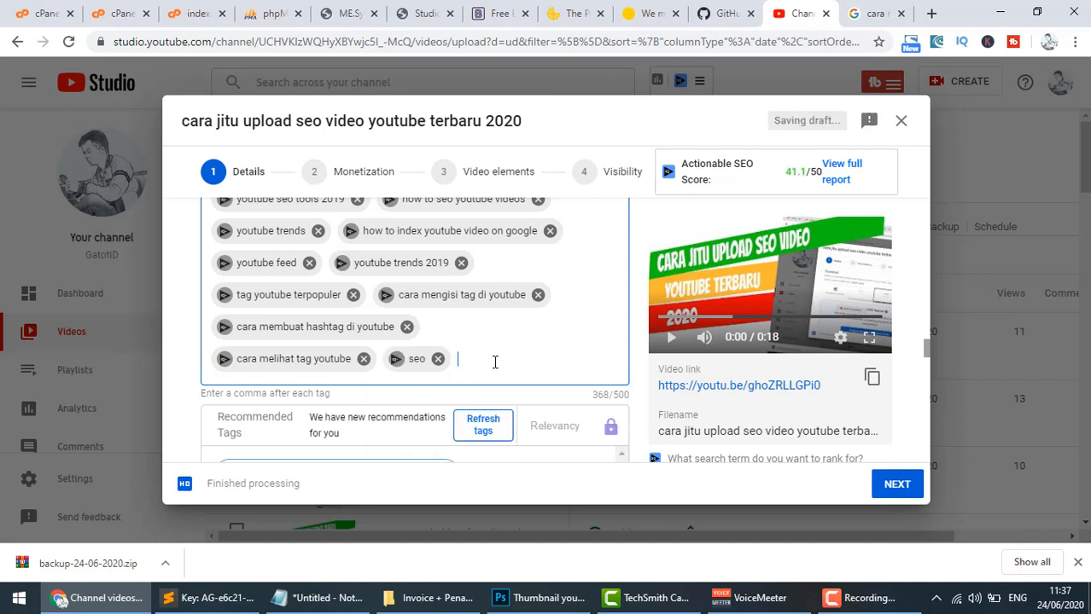
type("youtube feed,")
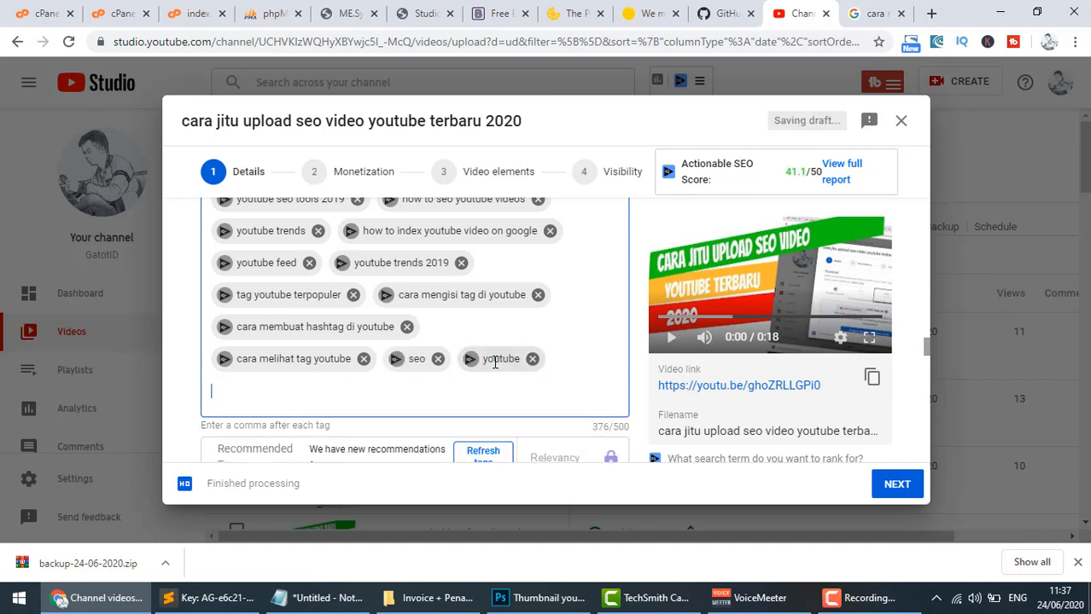
scroll(438, 376, "up", 2)
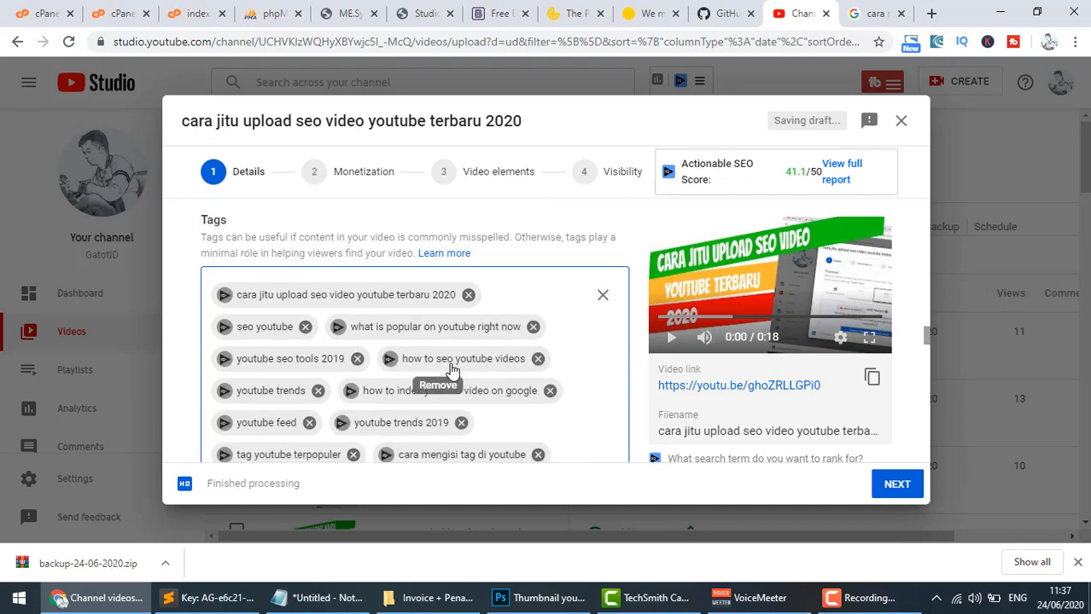
scroll(376, 399, "down", 5)
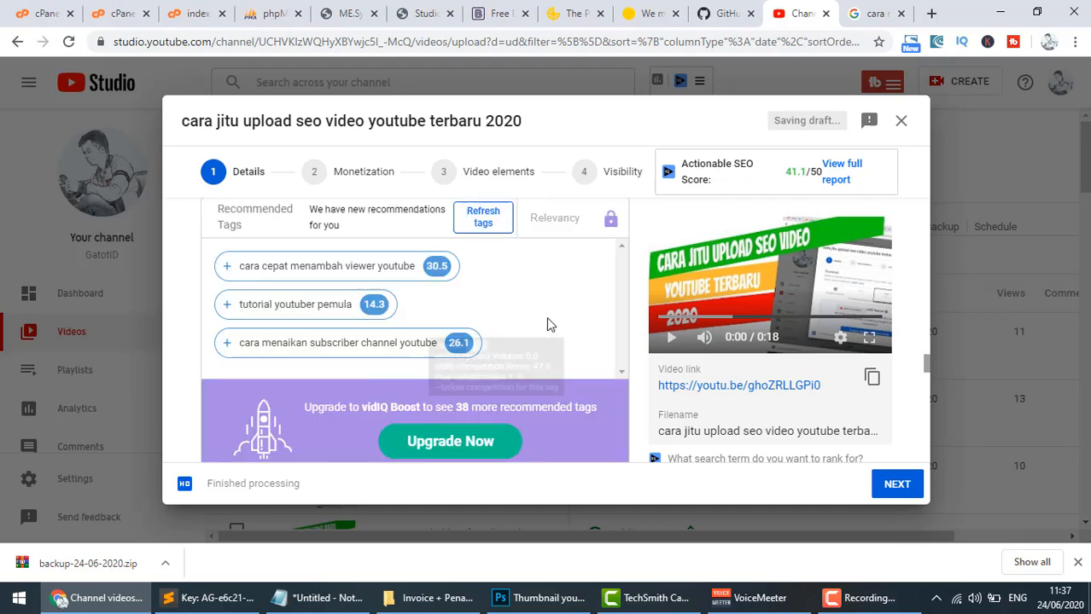
scroll(546, 316, "up", 3)
type("t")
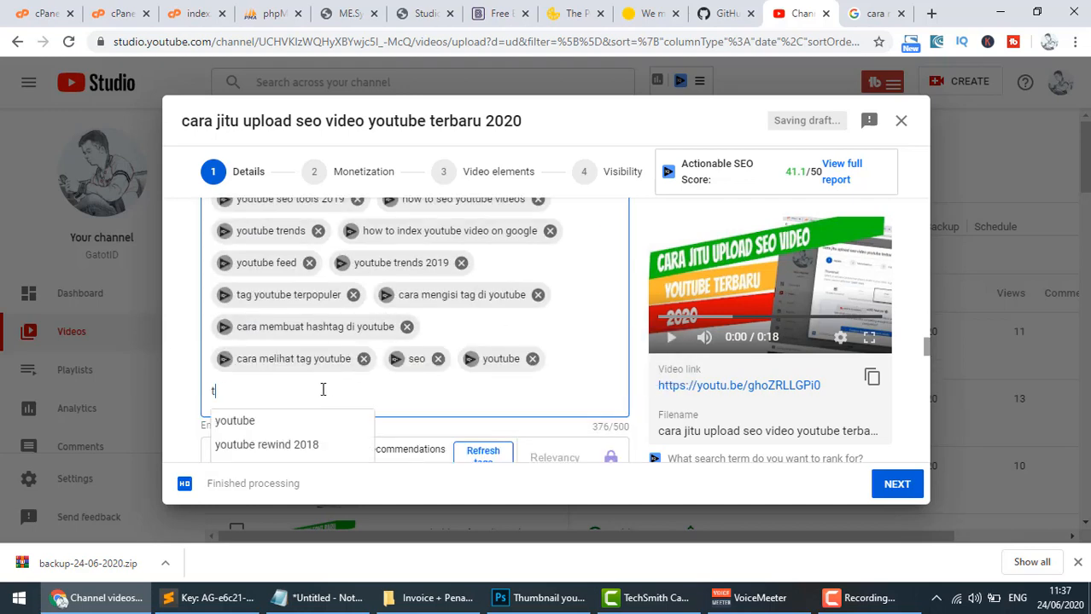
type("utorial")
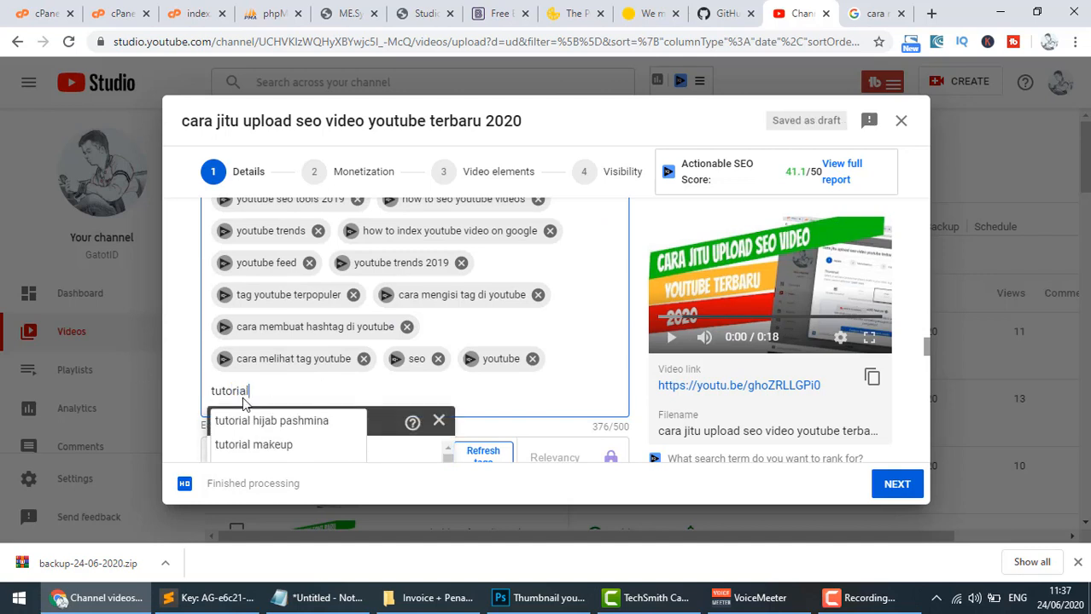
key("Return")
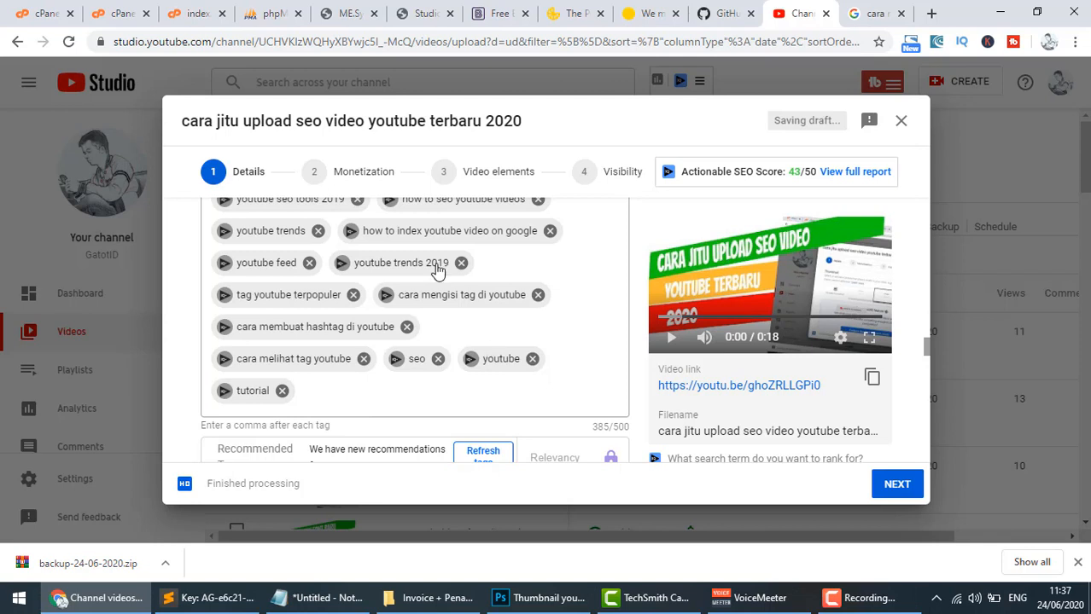
left_click(364, 177)
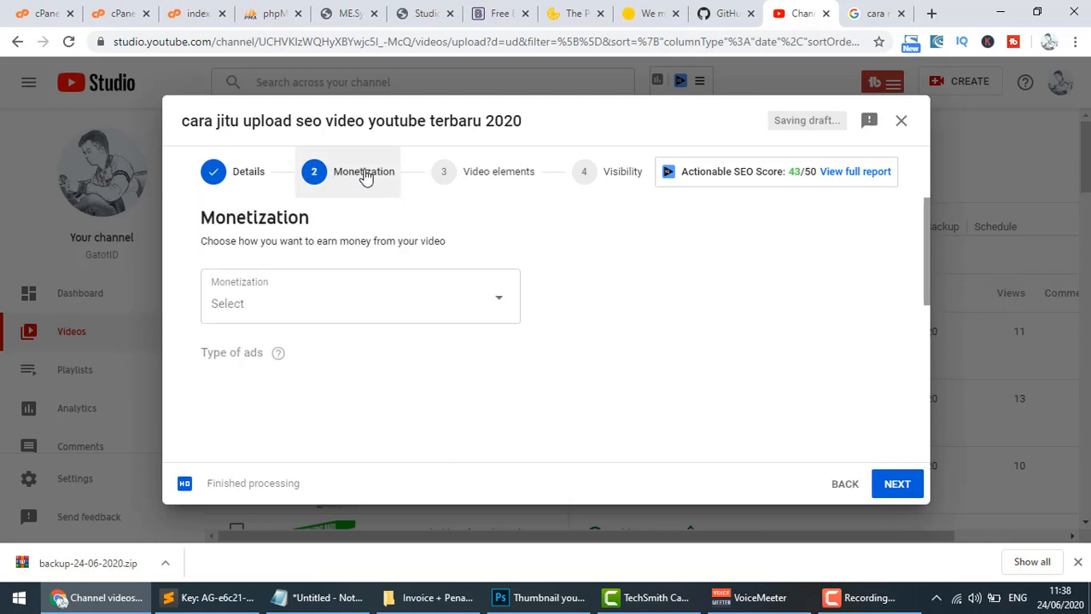
Turn on monetization for the video in the Monetization stage
left_click(323, 312)
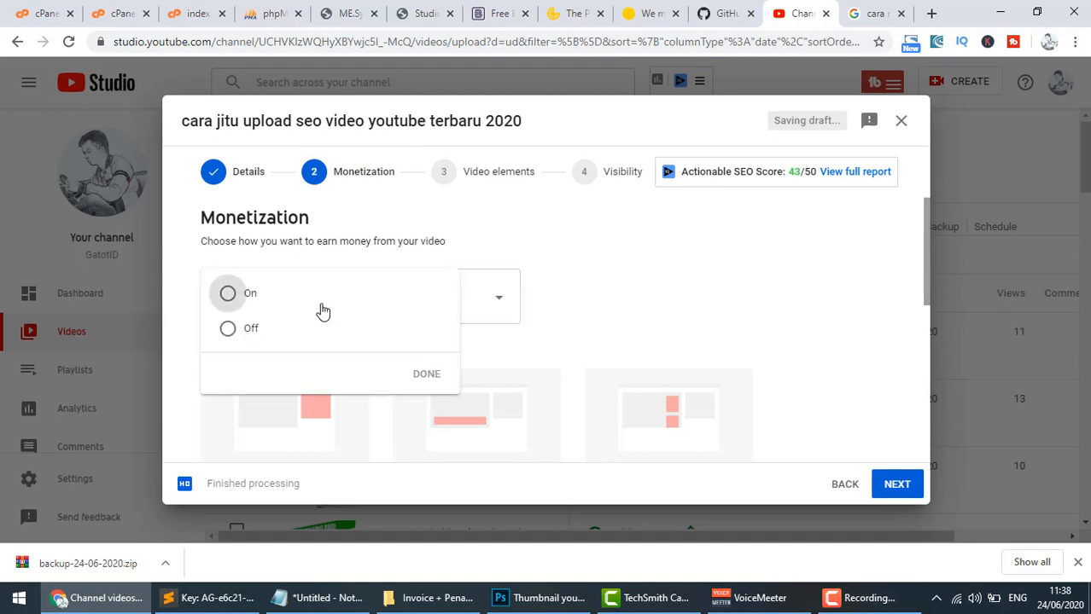
left_click(228, 294)
left_click(424, 376)
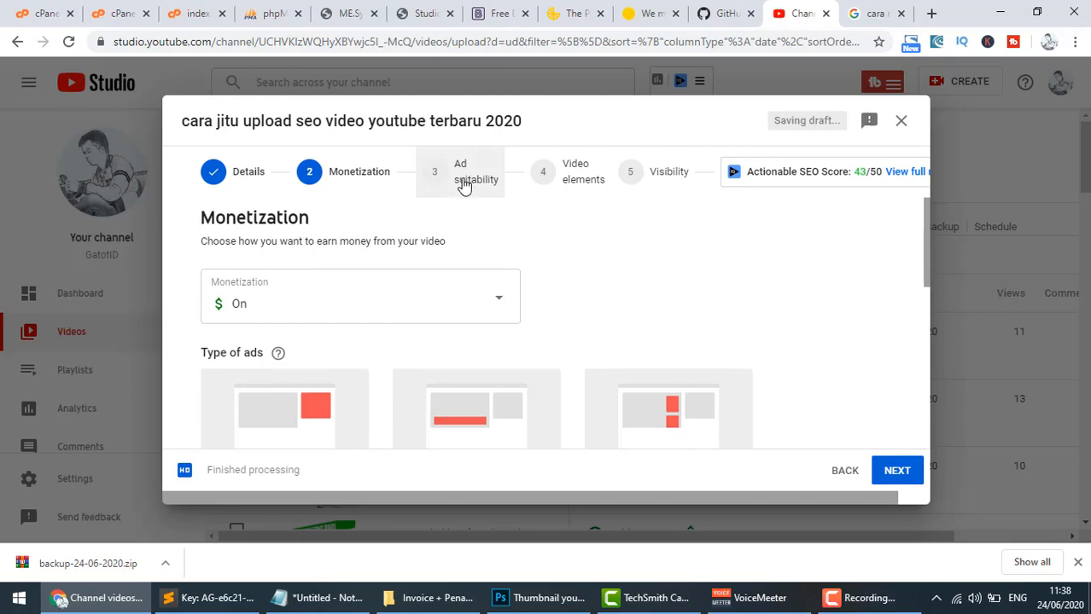
In the Ad suitability stage, rate the video's content as "None of the above" and review the resulting ratings
left_click(464, 185)
scroll(431, 294, "down", 2)
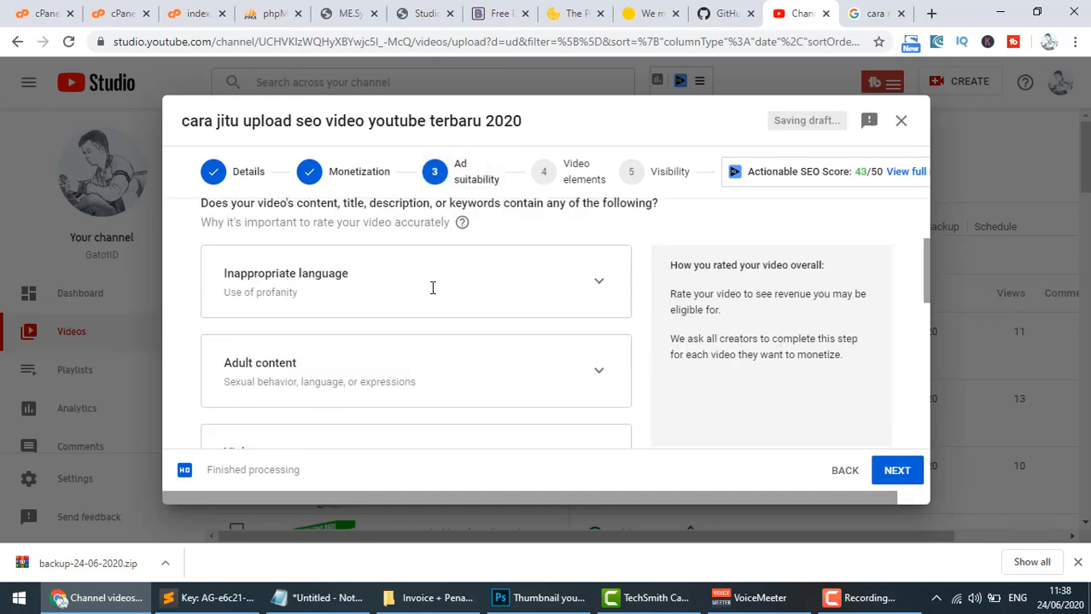
scroll(431, 295, "up", 1)
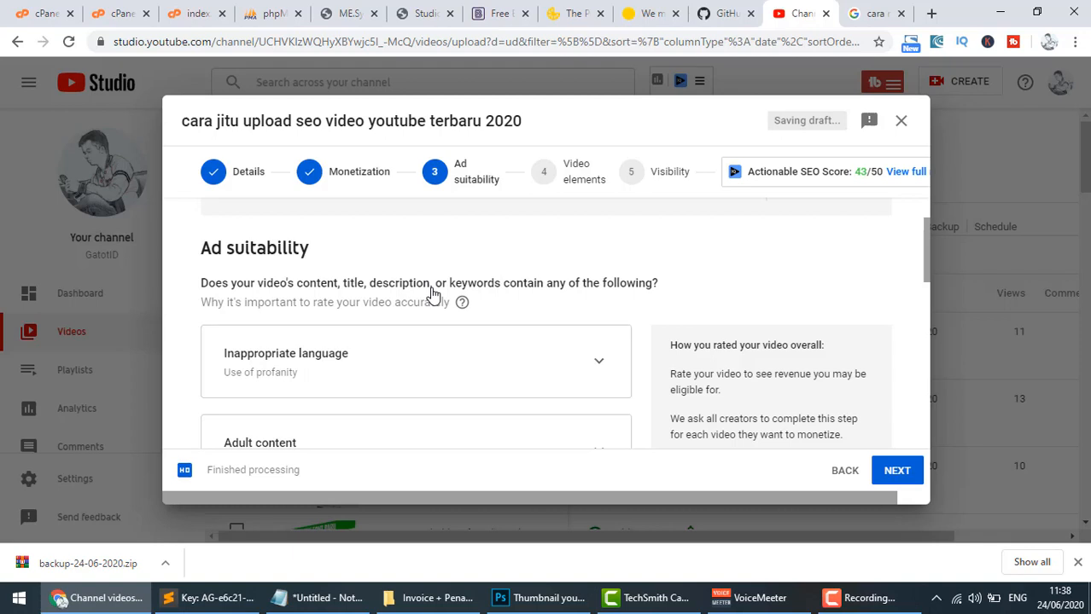
scroll(433, 294, "down", 1)
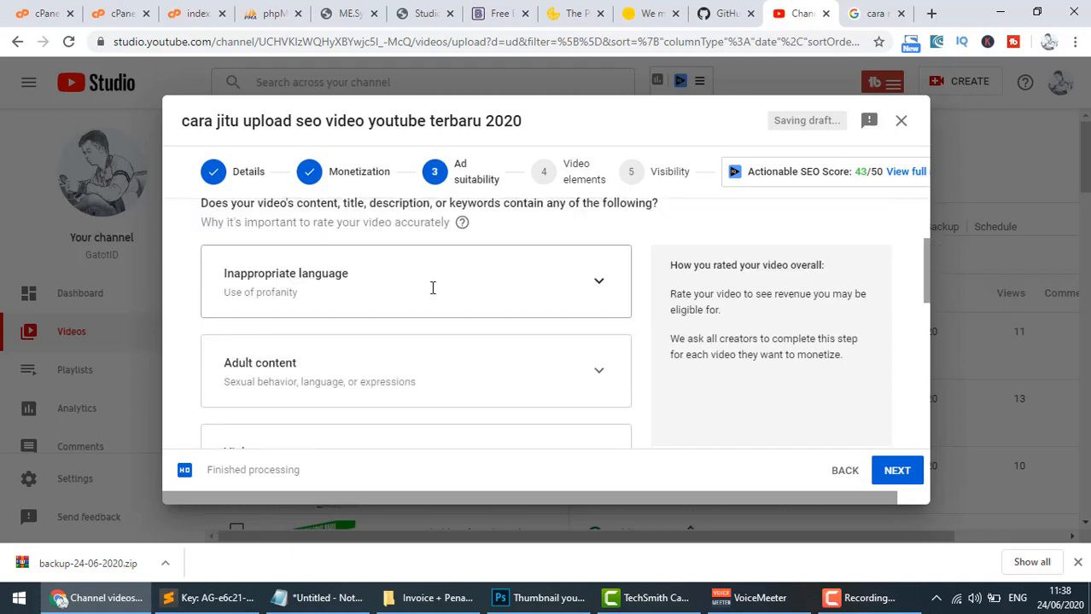
scroll(432, 290, "down", 4)
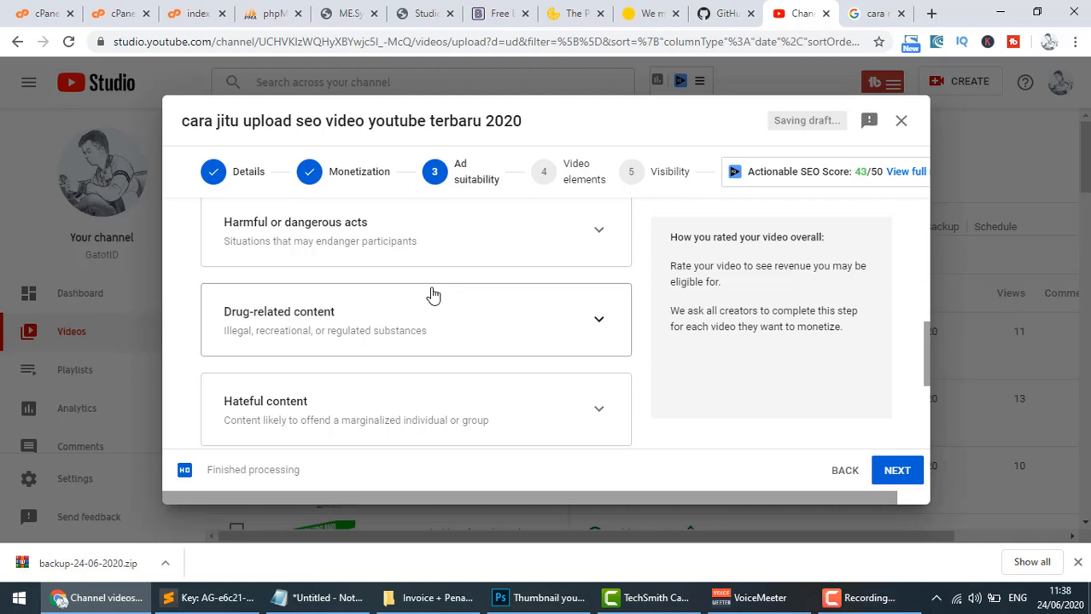
scroll(433, 295, "down", 3)
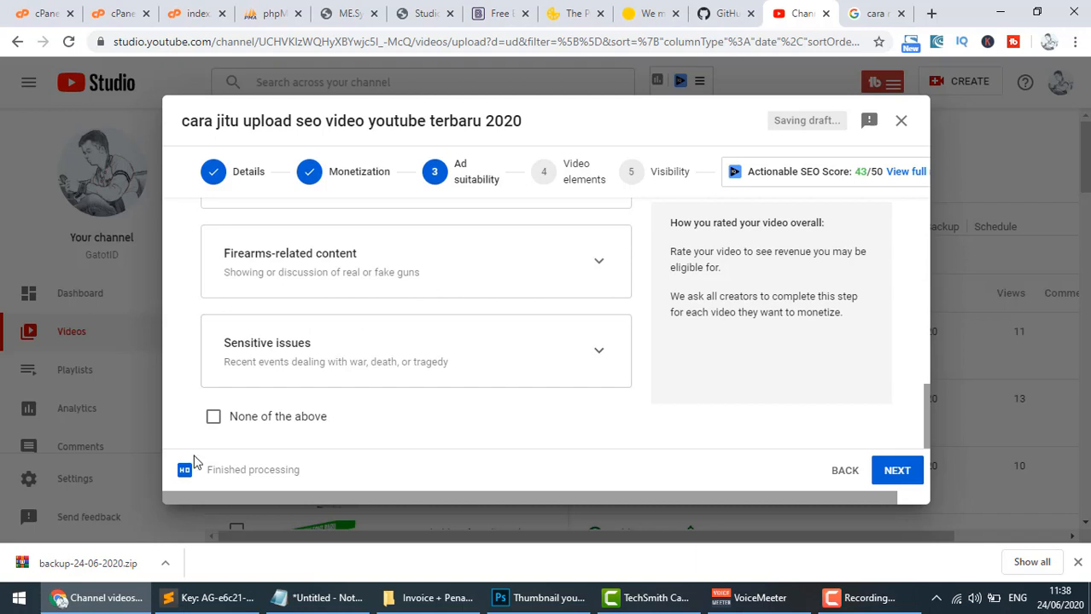
left_click(213, 418)
scroll(741, 367, "up", 2)
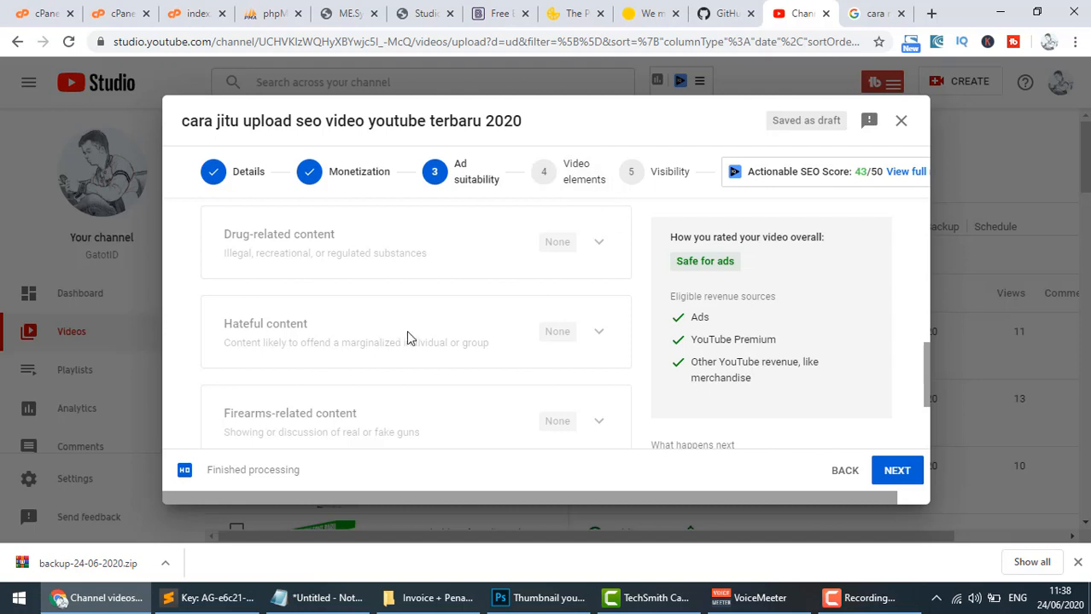
scroll(387, 359, "up", 2)
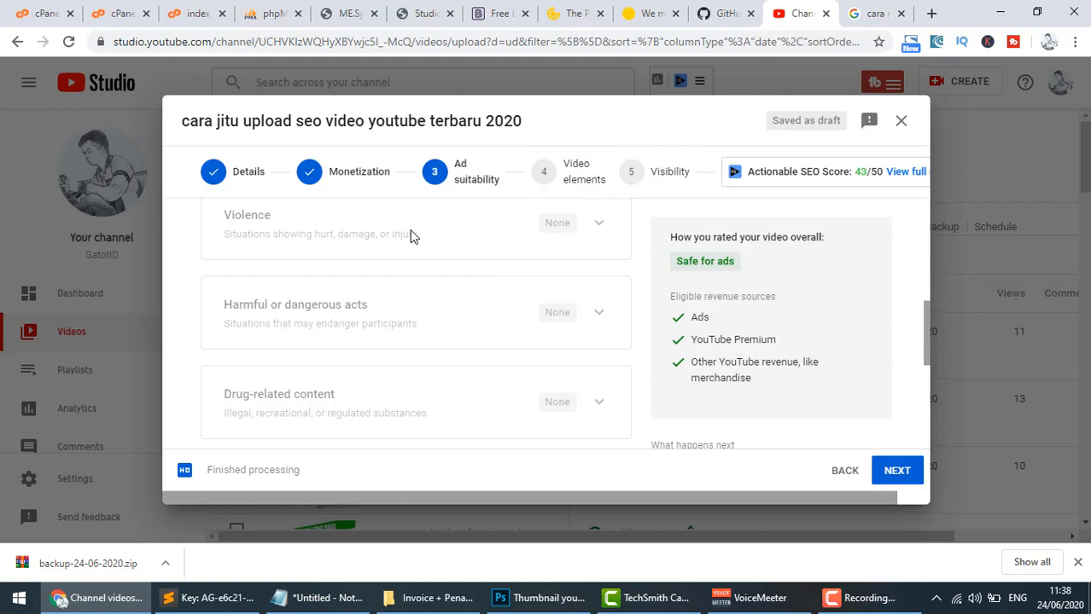
In the Video elements stage, add a video card at 0:04 linking to the "Cara setting printer di hp android xiaomi" upload, and return to YouTube Studio
left_click(569, 184)
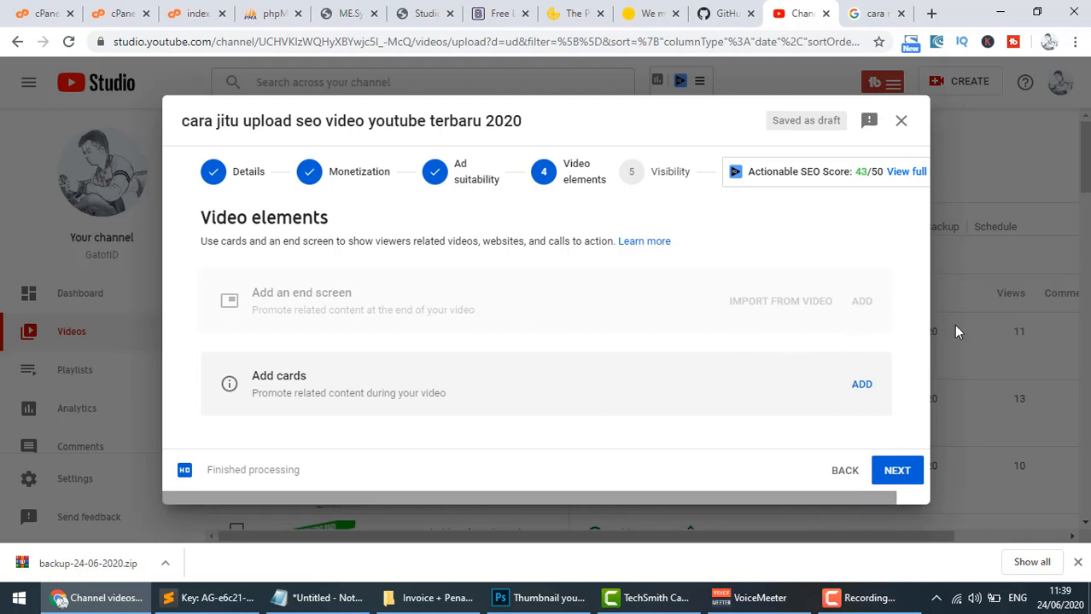
left_click(861, 389)
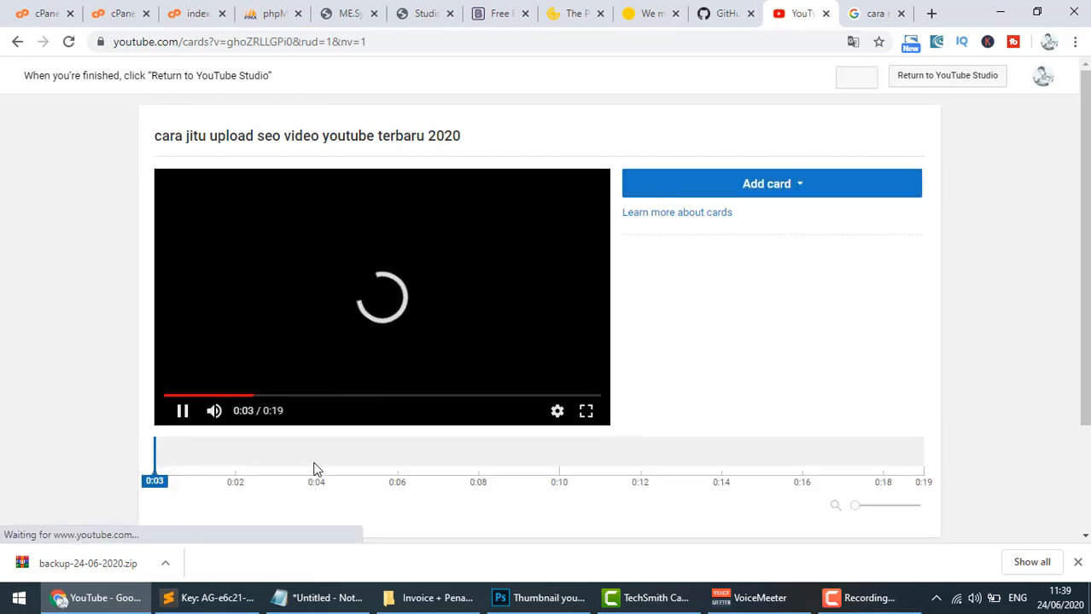
left_click(315, 462)
left_click(181, 412)
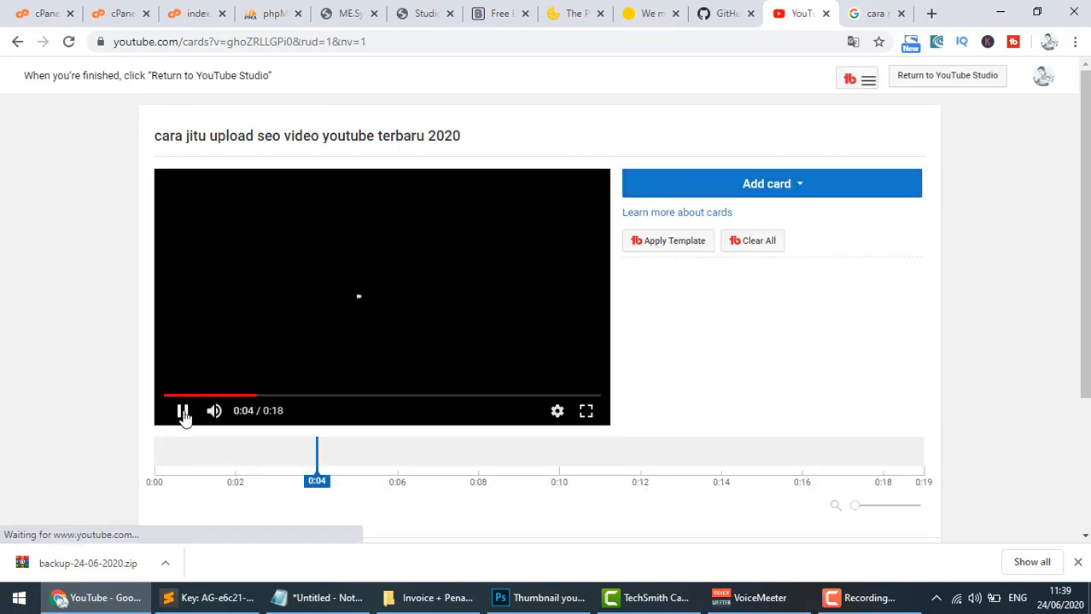
left_click(801, 186)
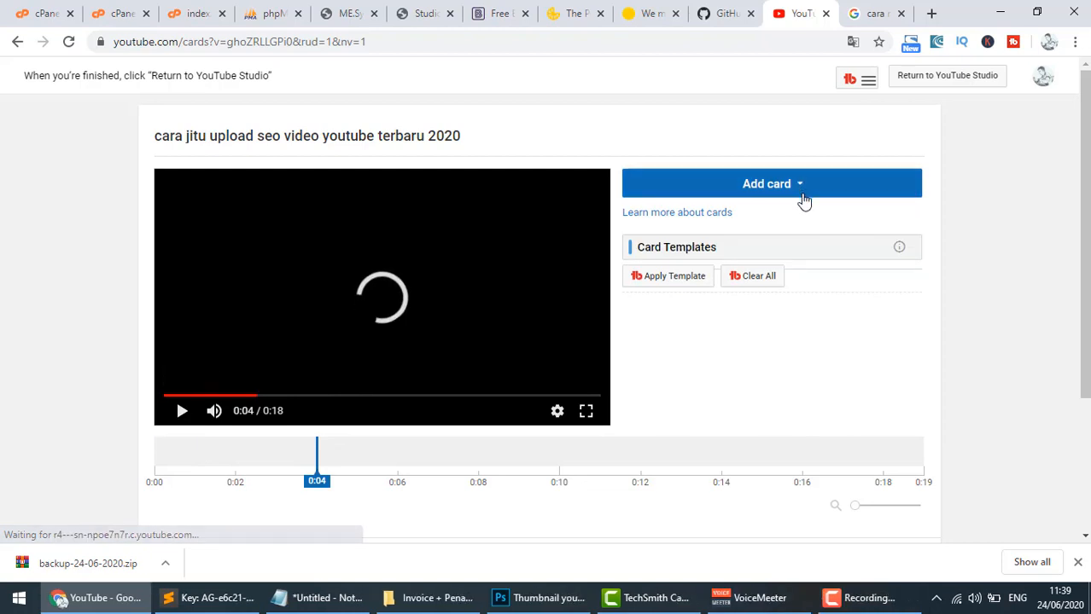
left_click(890, 233)
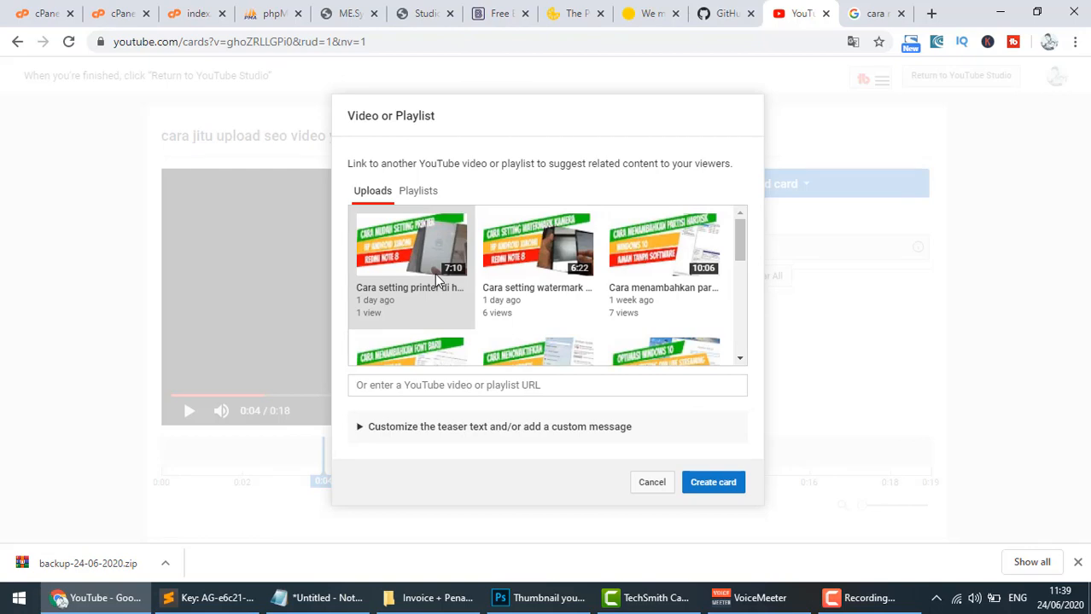
left_click(435, 274)
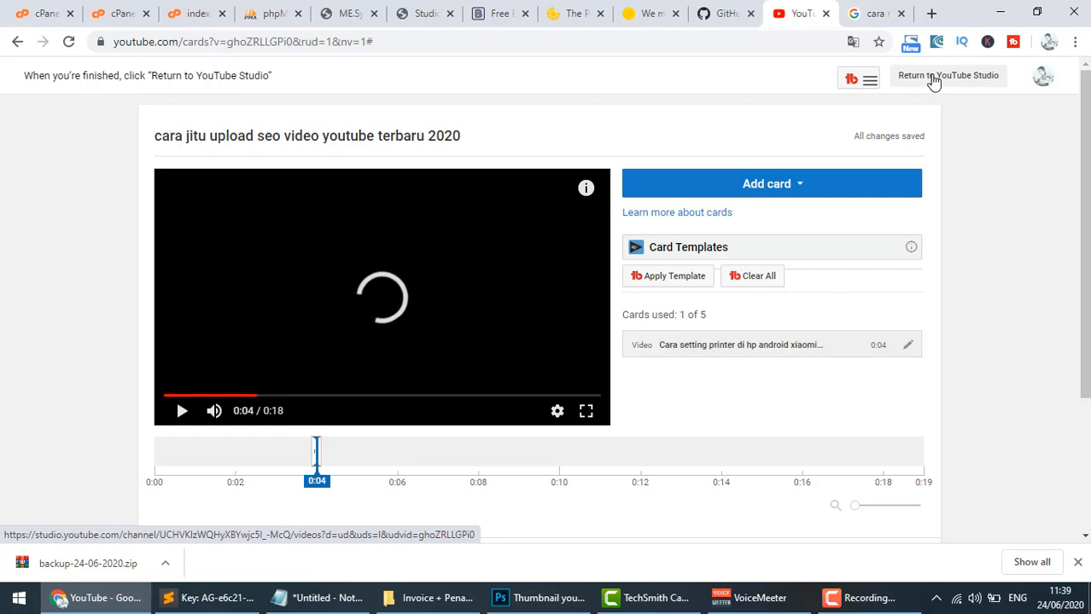
left_click(933, 79)
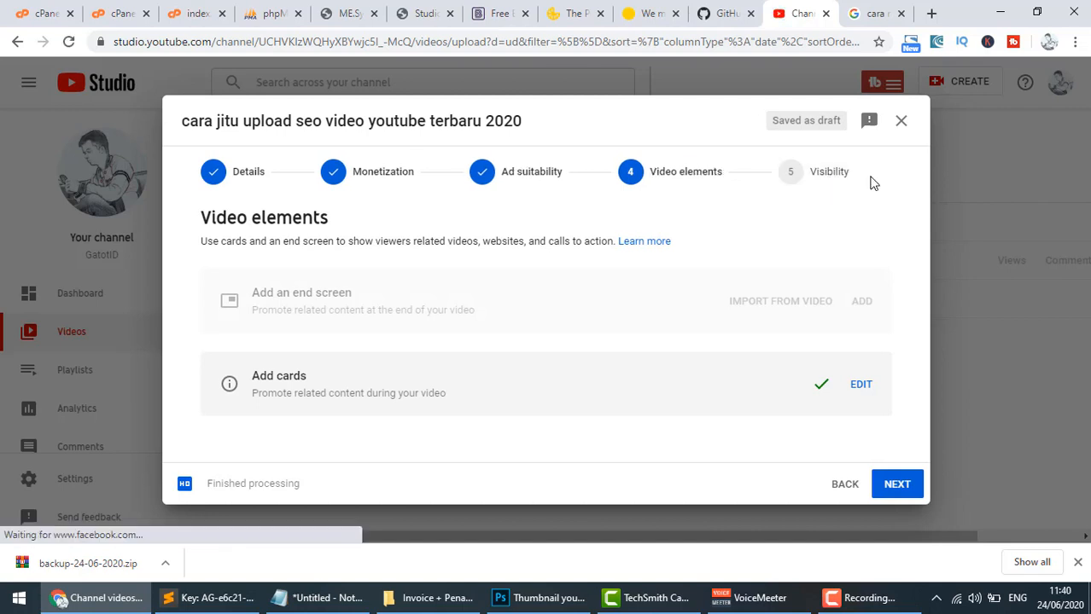
In the Visibility stage, set the video to Public and publish it
left_click(818, 176)
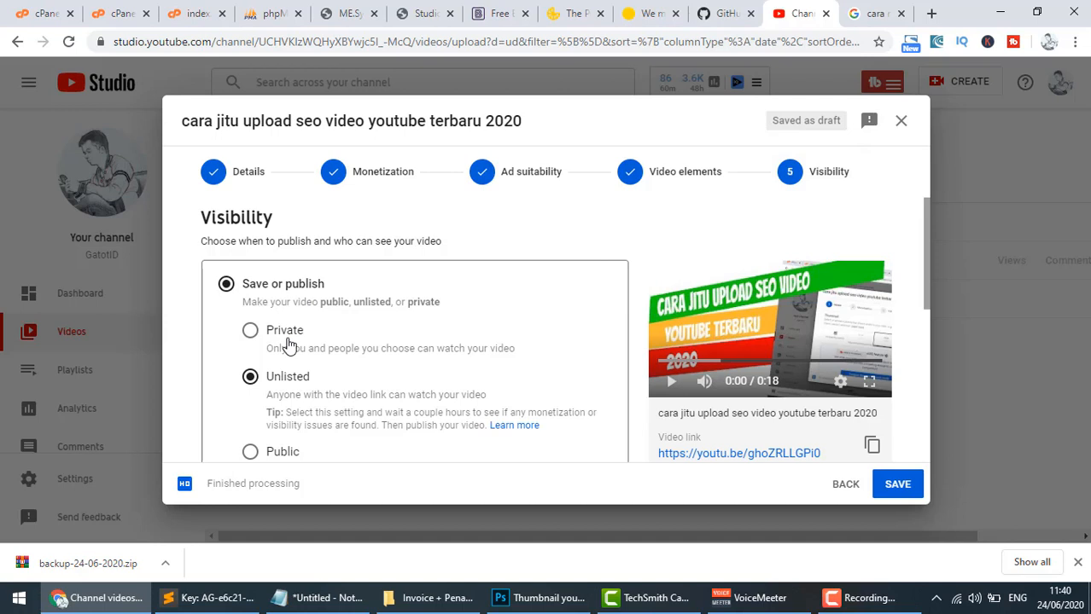
scroll(288, 344, "down", 1)
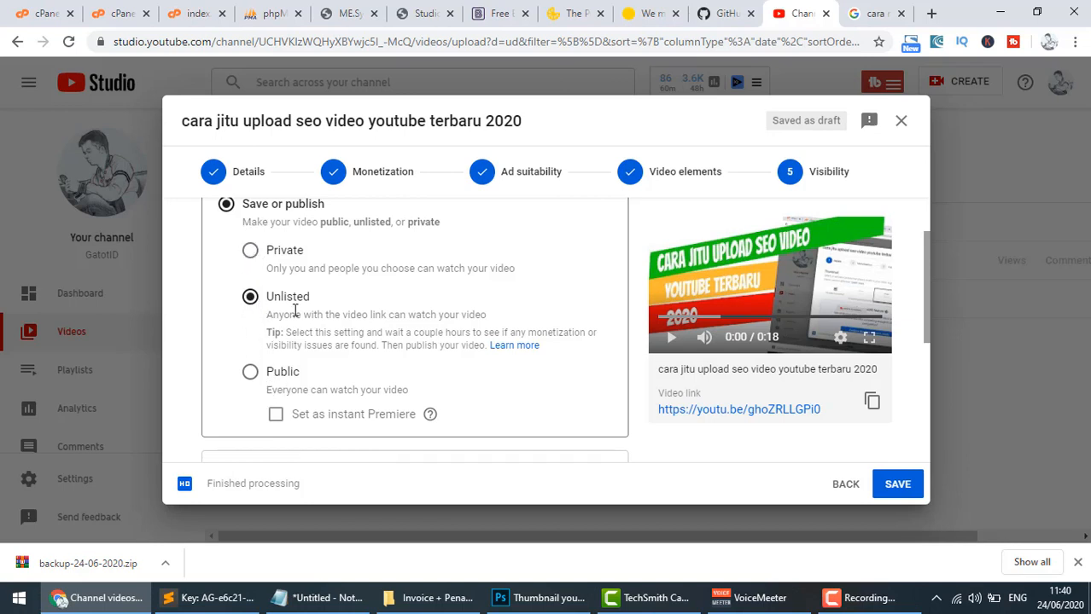
left_click(251, 372)
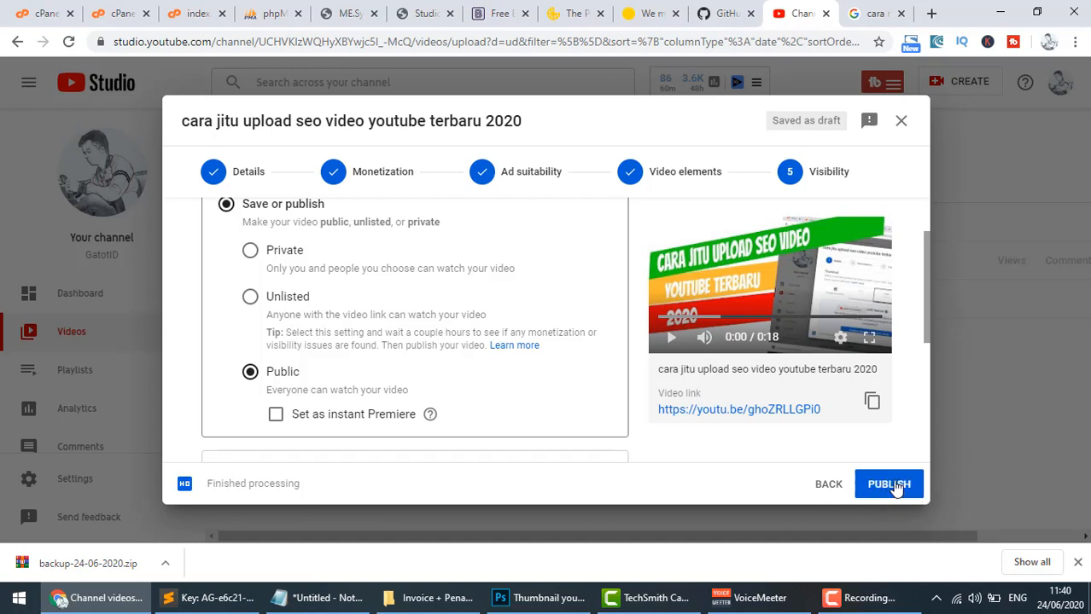
left_click(901, 491)
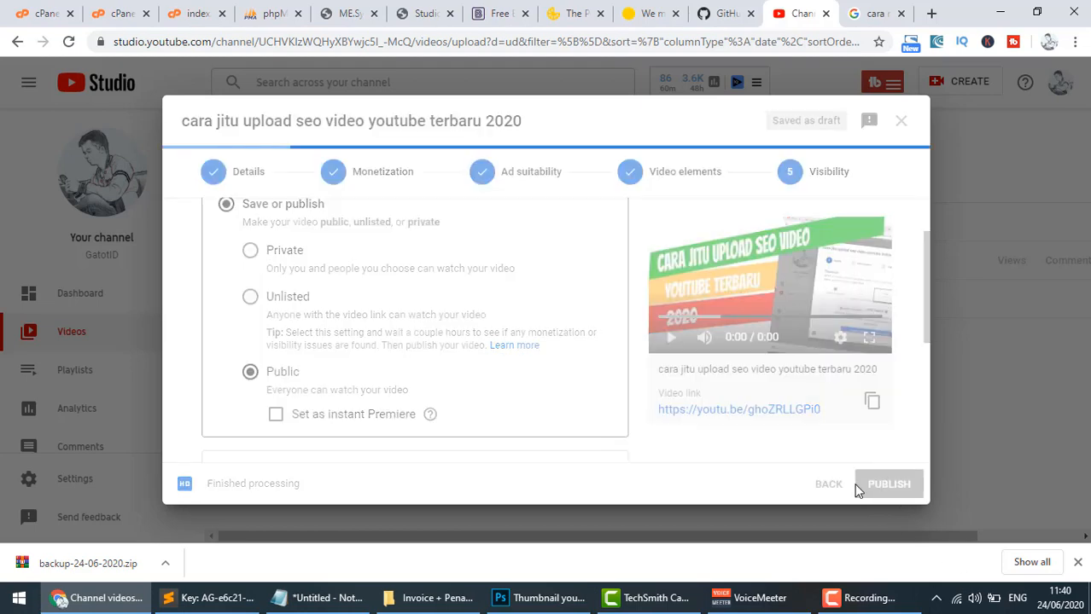